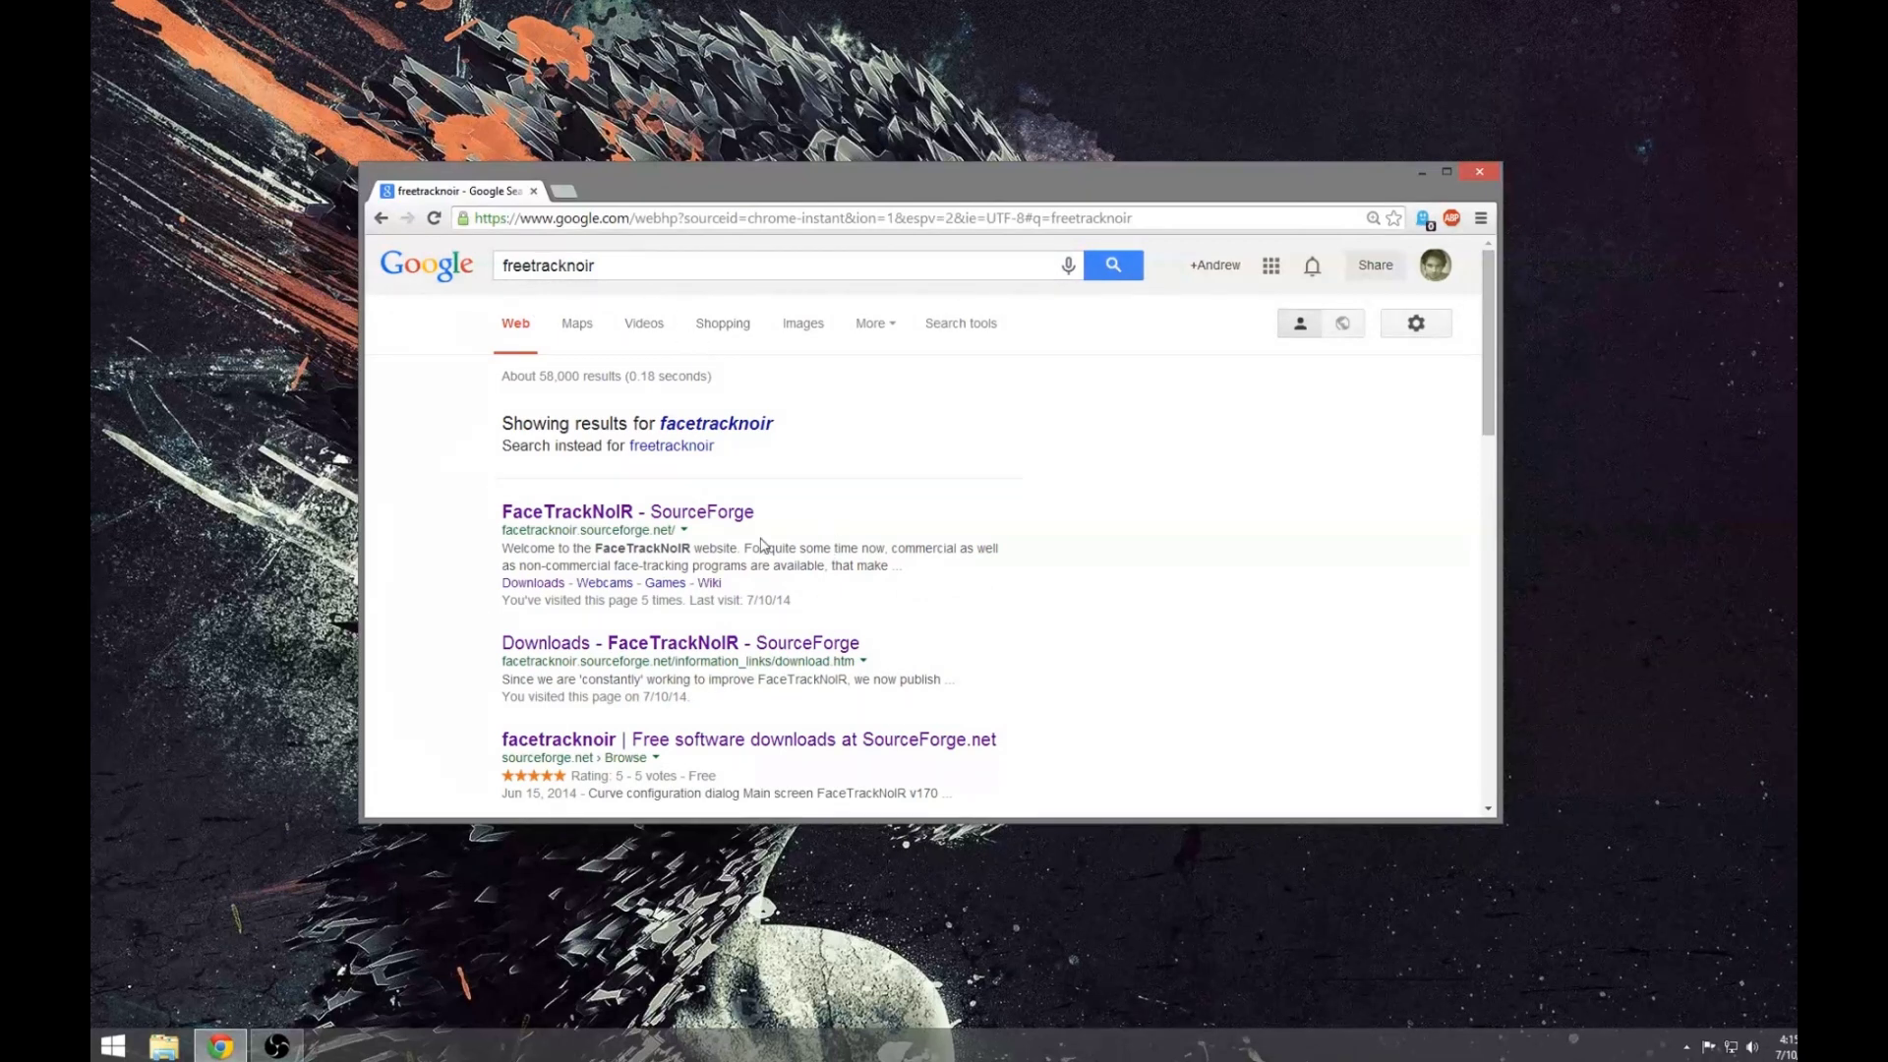
# - Open the FaceTrackNoIR site's download page and download the full FaceTrackNoIR installer from SourceForge
pyautogui.click(725, 514)
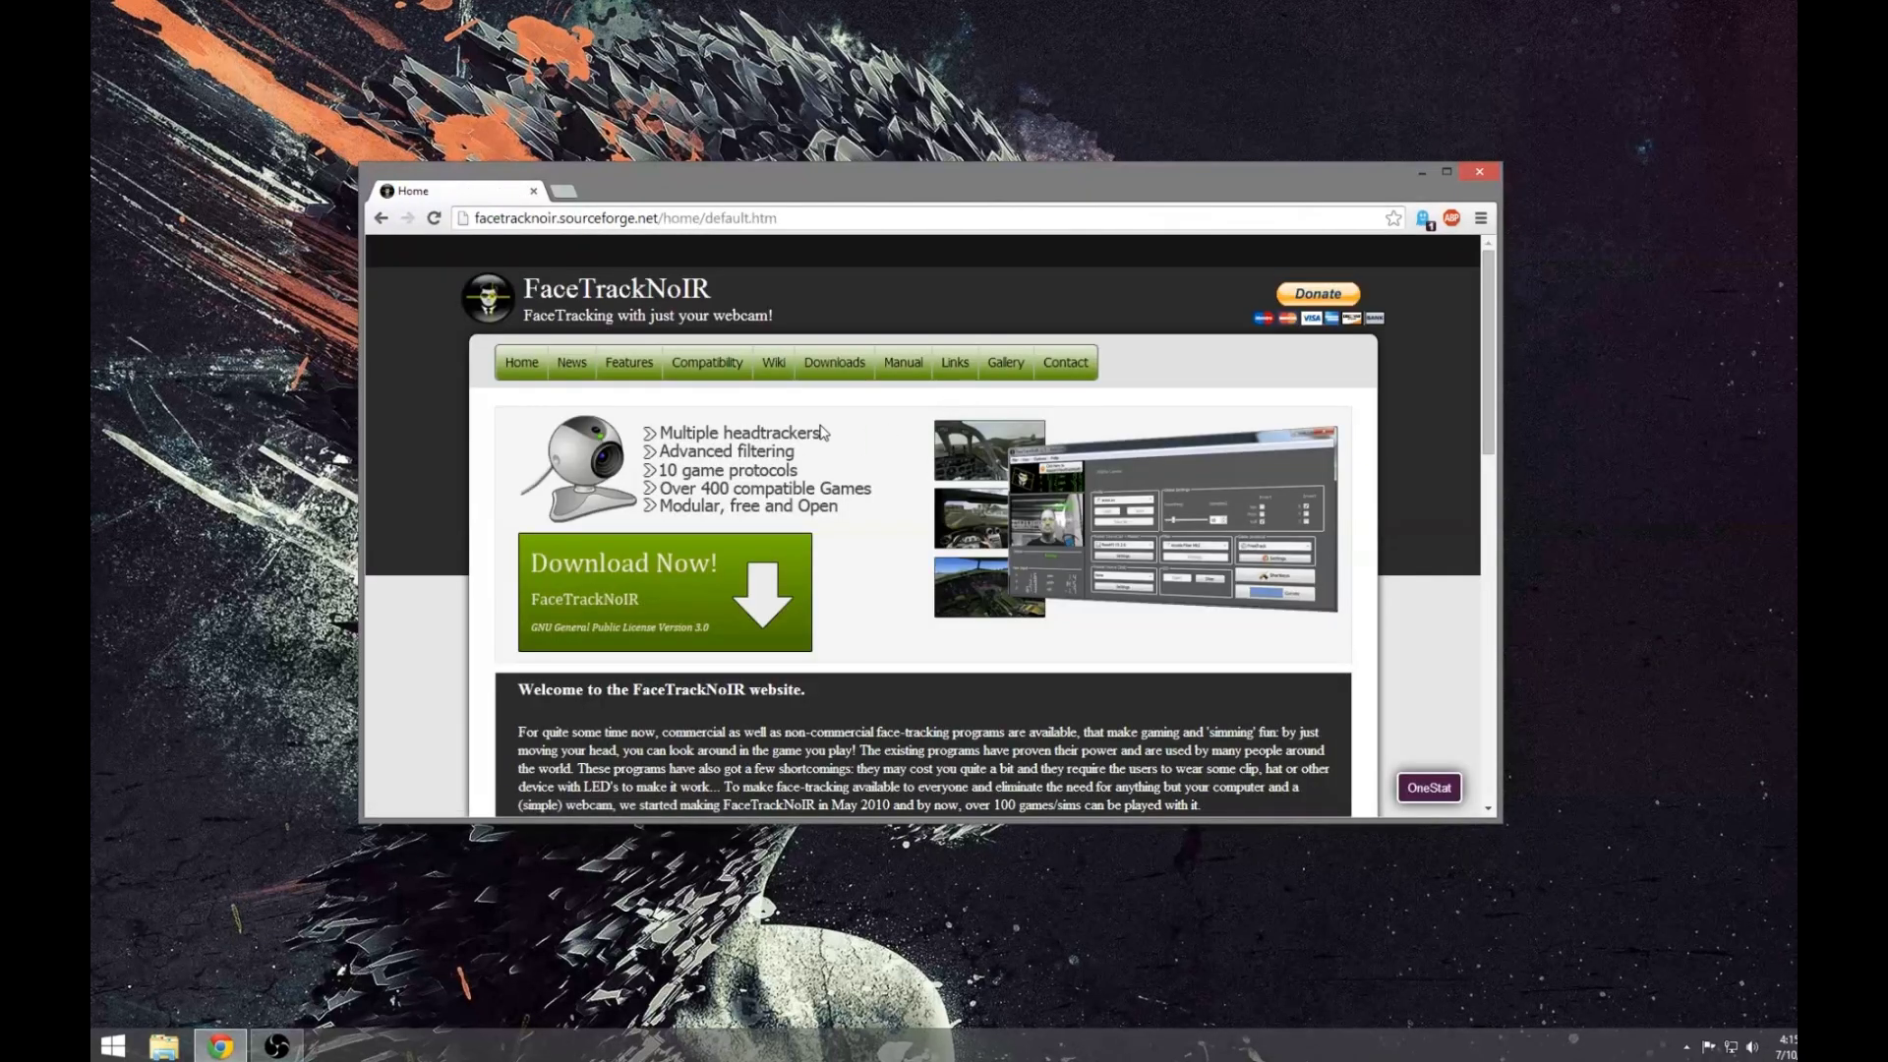
pyautogui.click(834, 362)
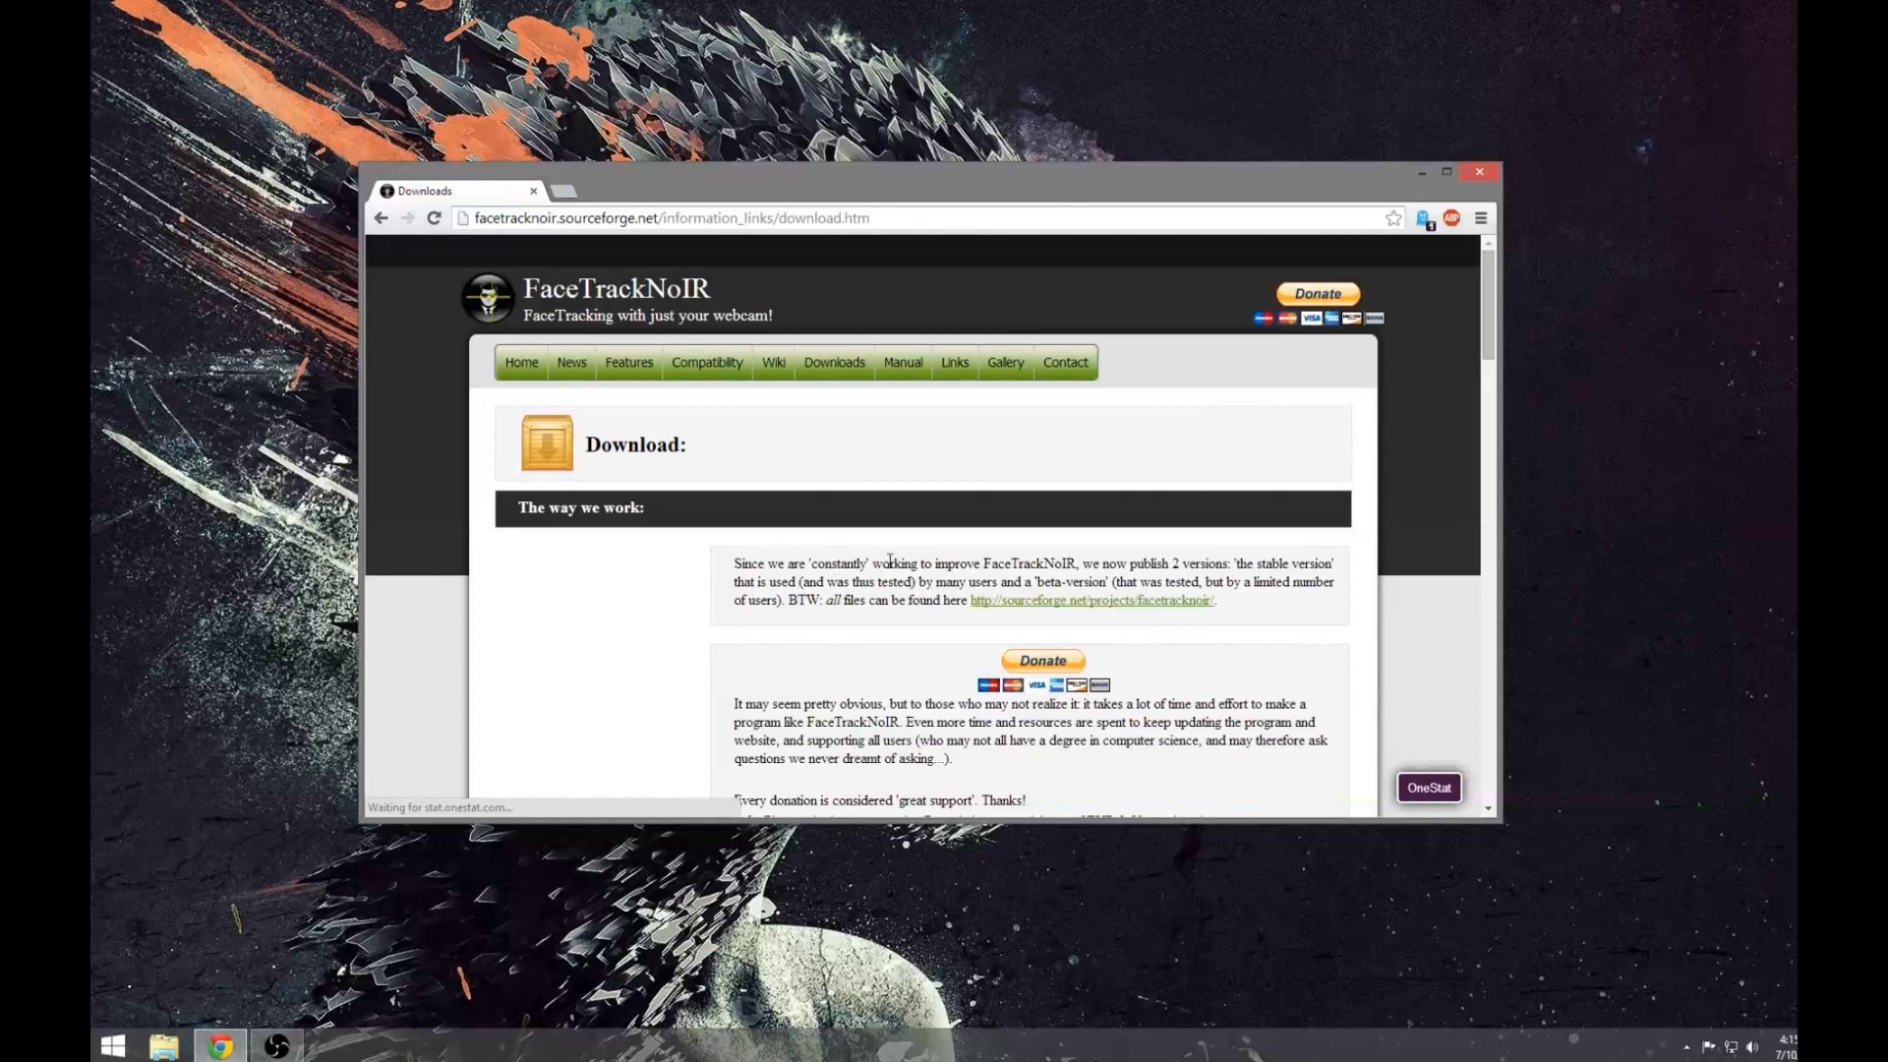
pyautogui.click(1131, 602)
pyautogui.click(929, 507)
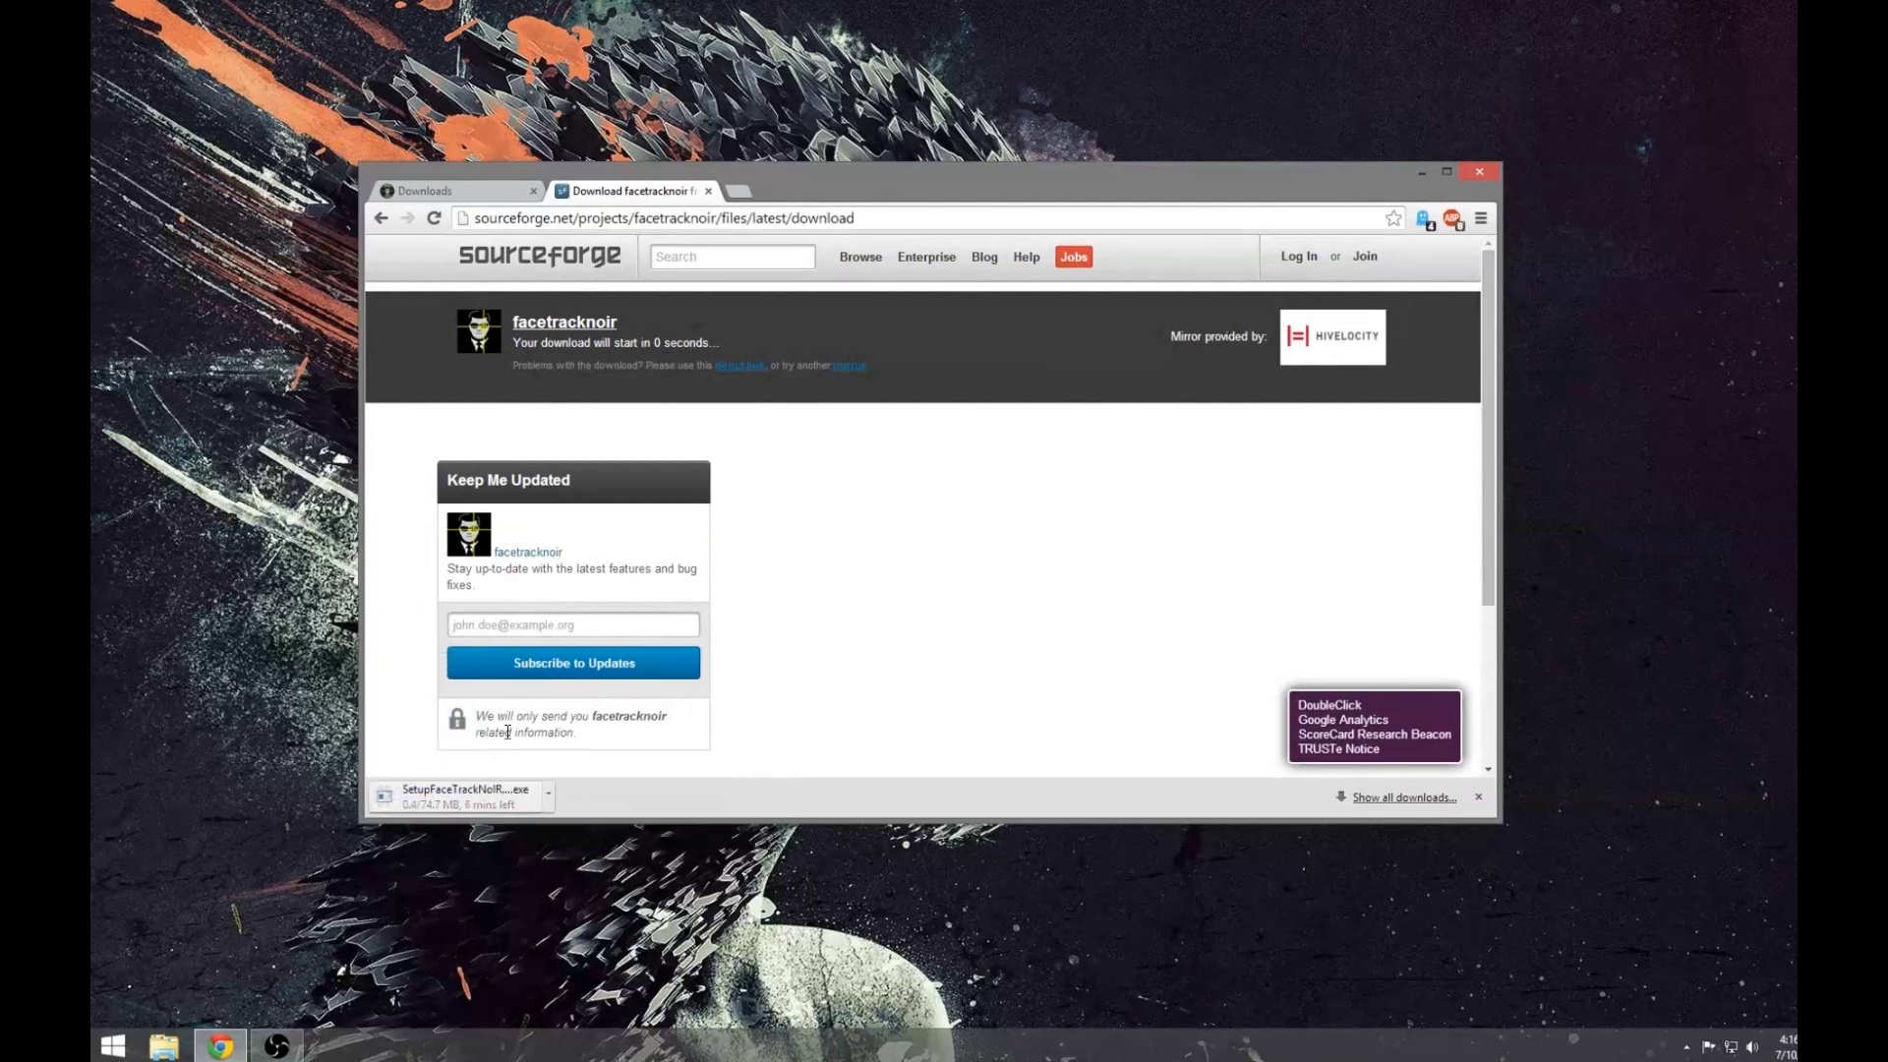
# - Open the facetracknoir project's file list in a separate SourceForge tab and download FaceTrackNoIR Supported Games.csv
pyautogui.middleClick(378, 220)
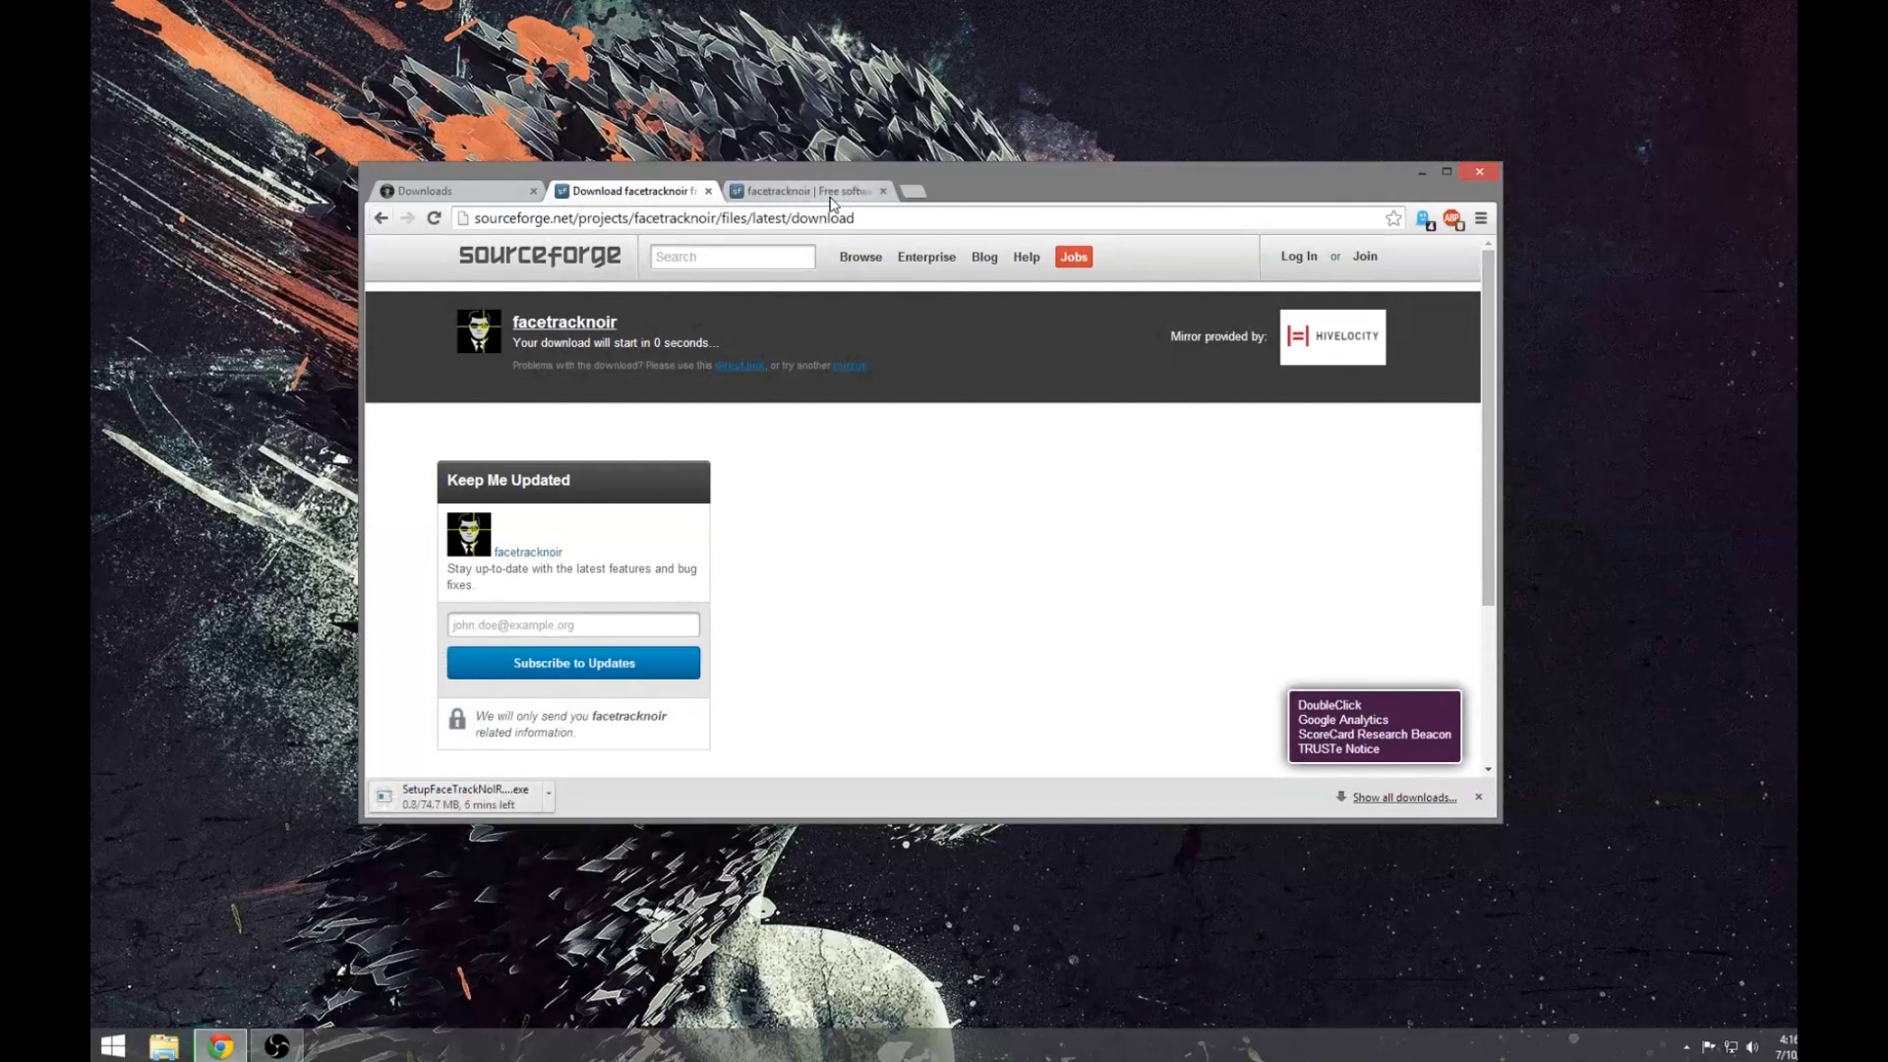
pyautogui.click(831, 193)
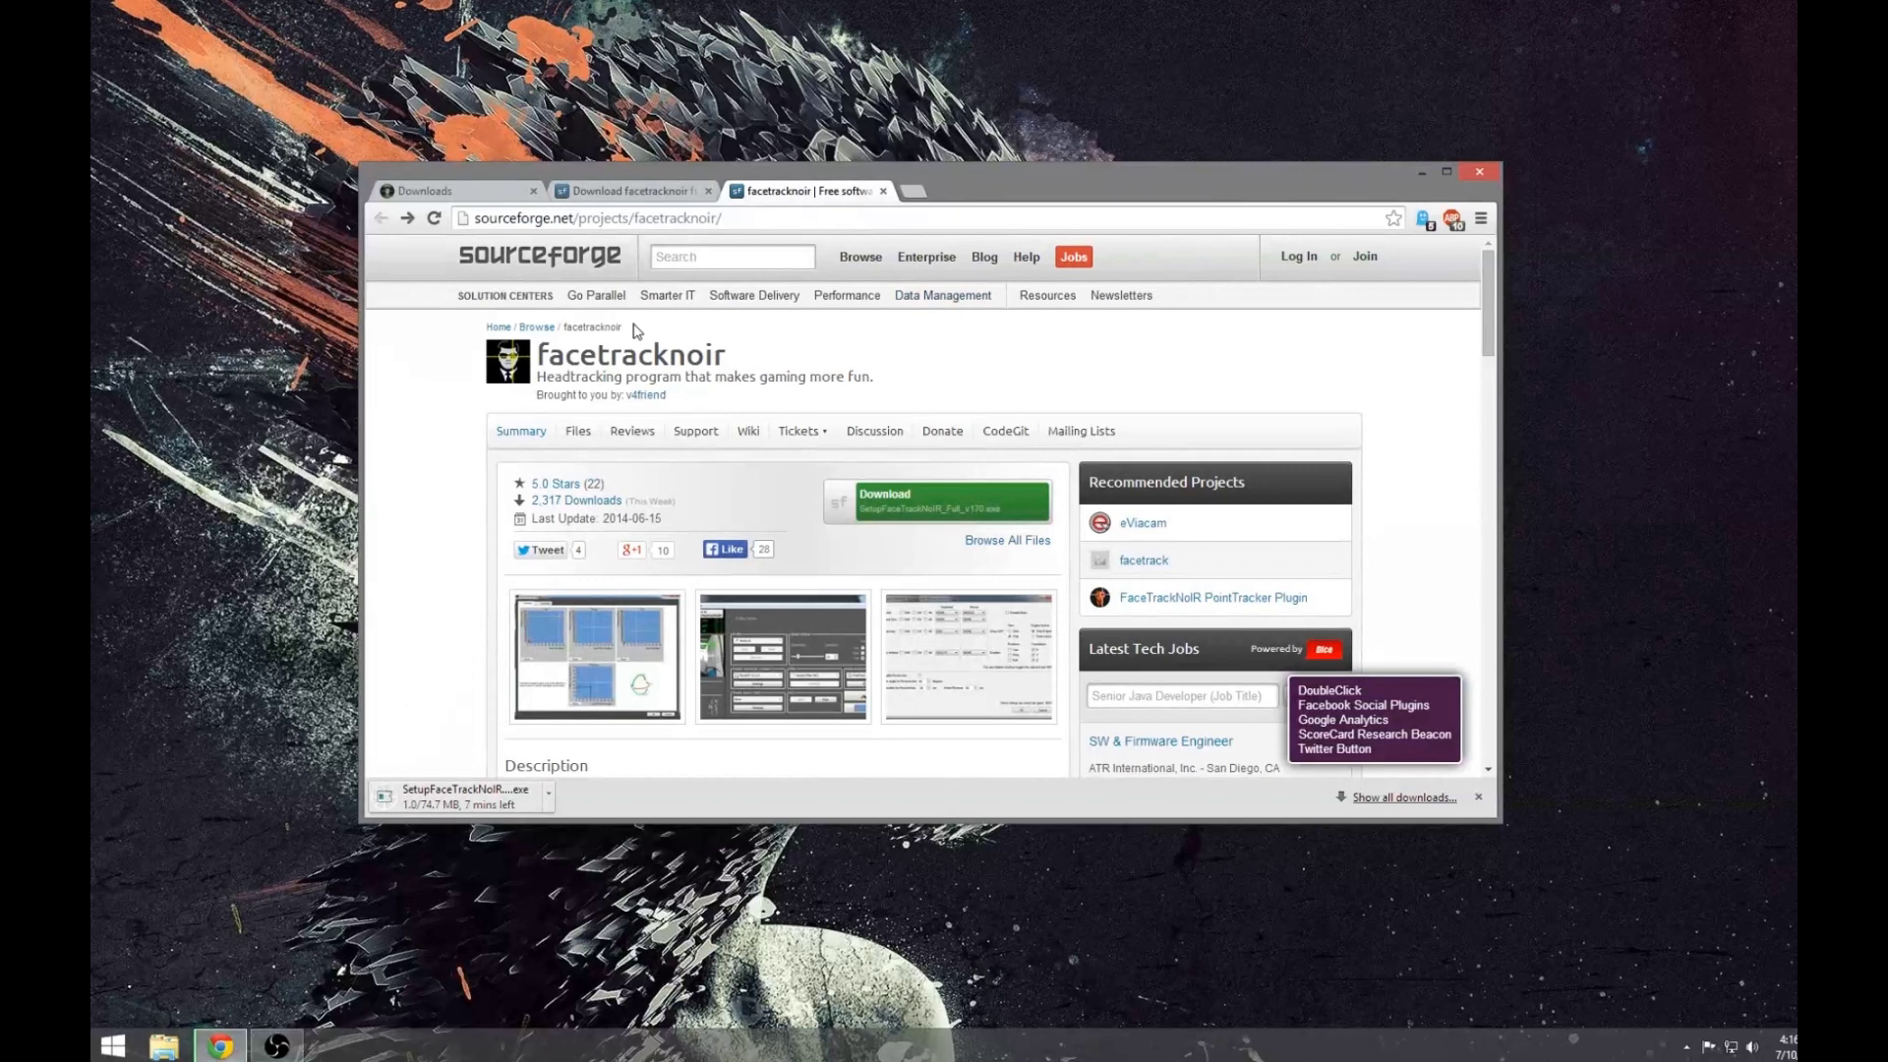
pyautogui.click(581, 443)
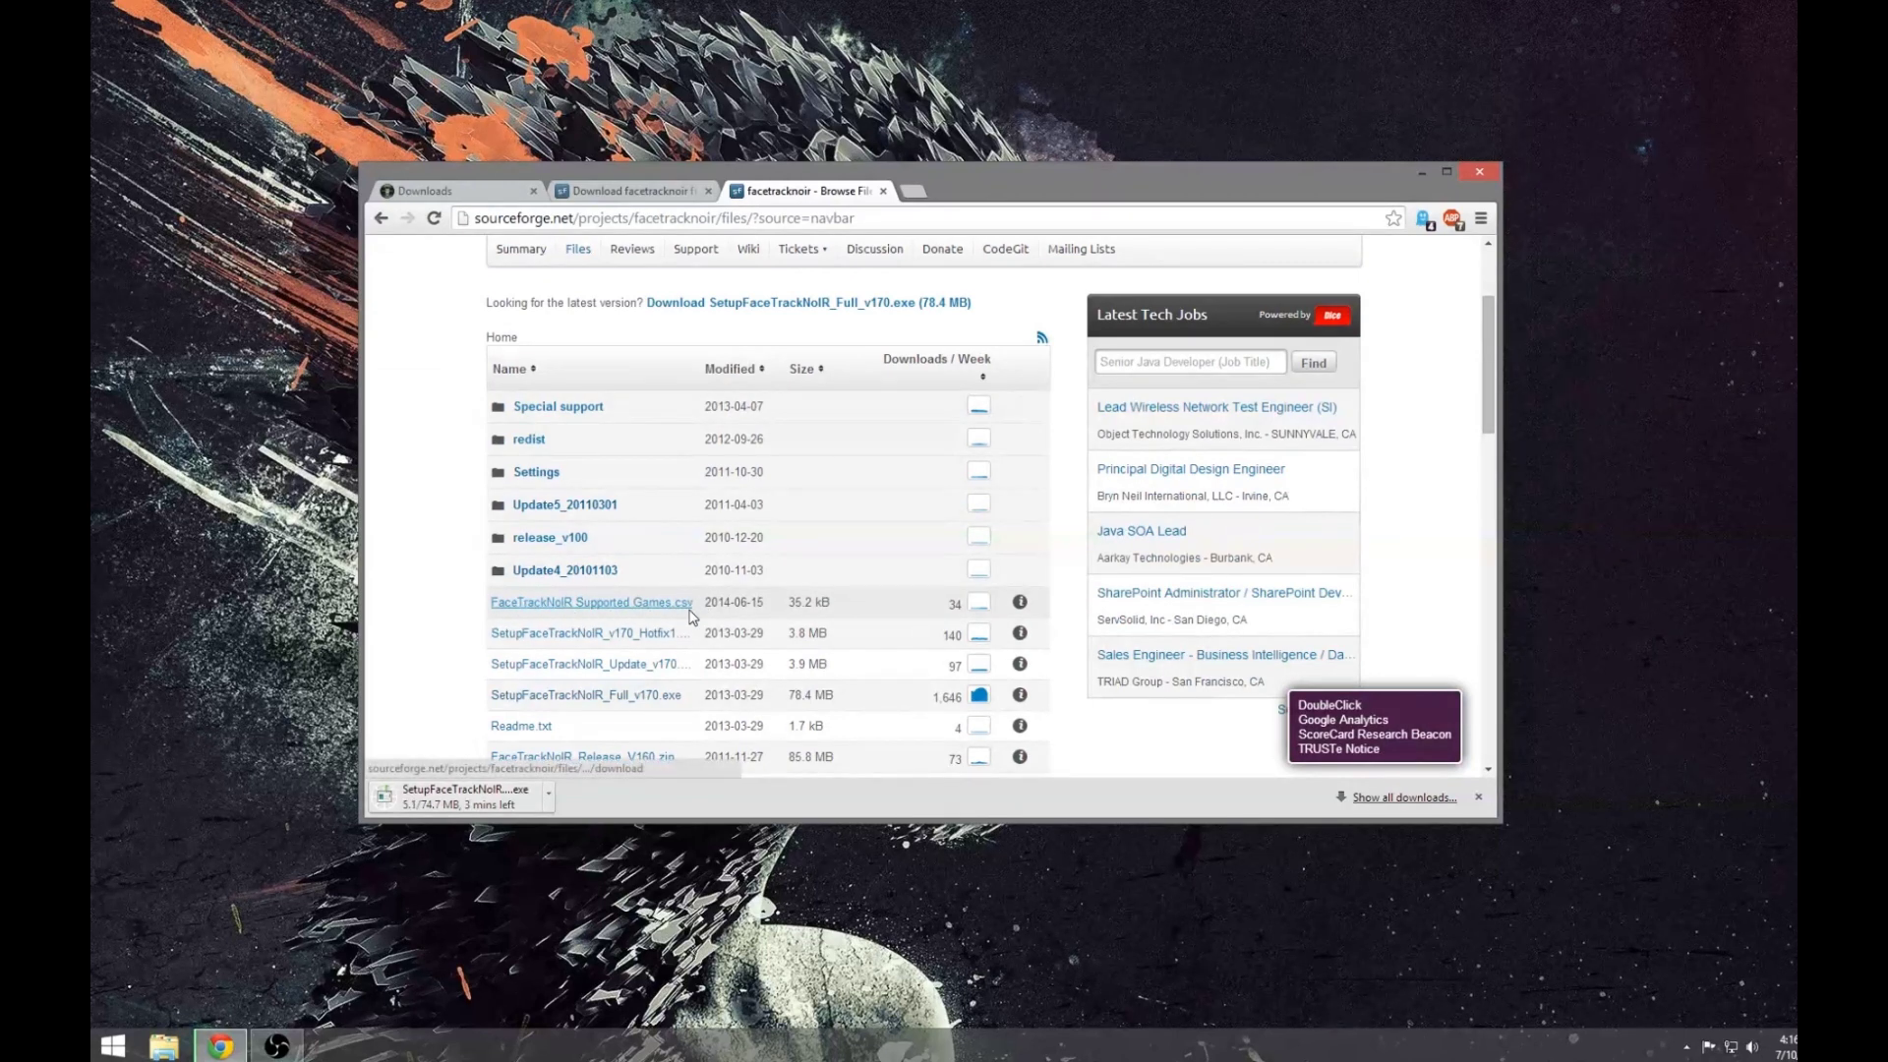
pyautogui.click(592, 602)
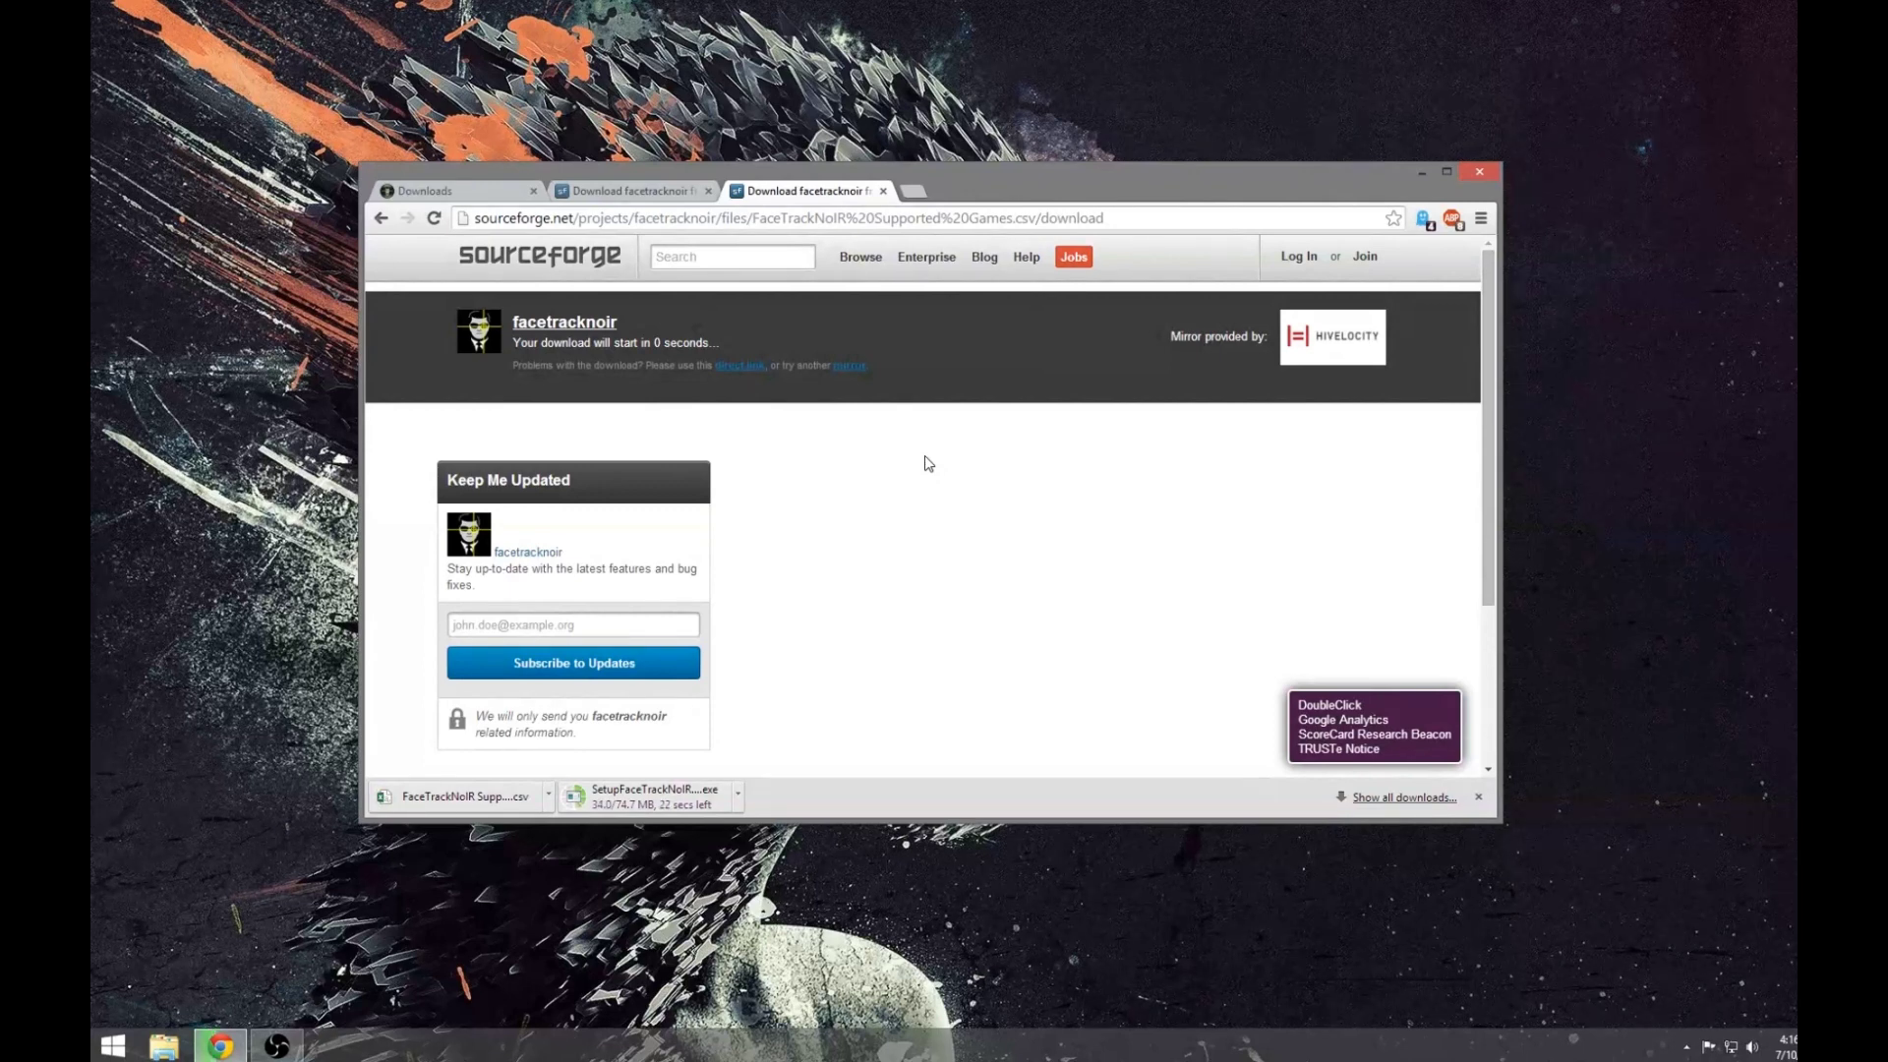
pyautogui.click(1445, 749)
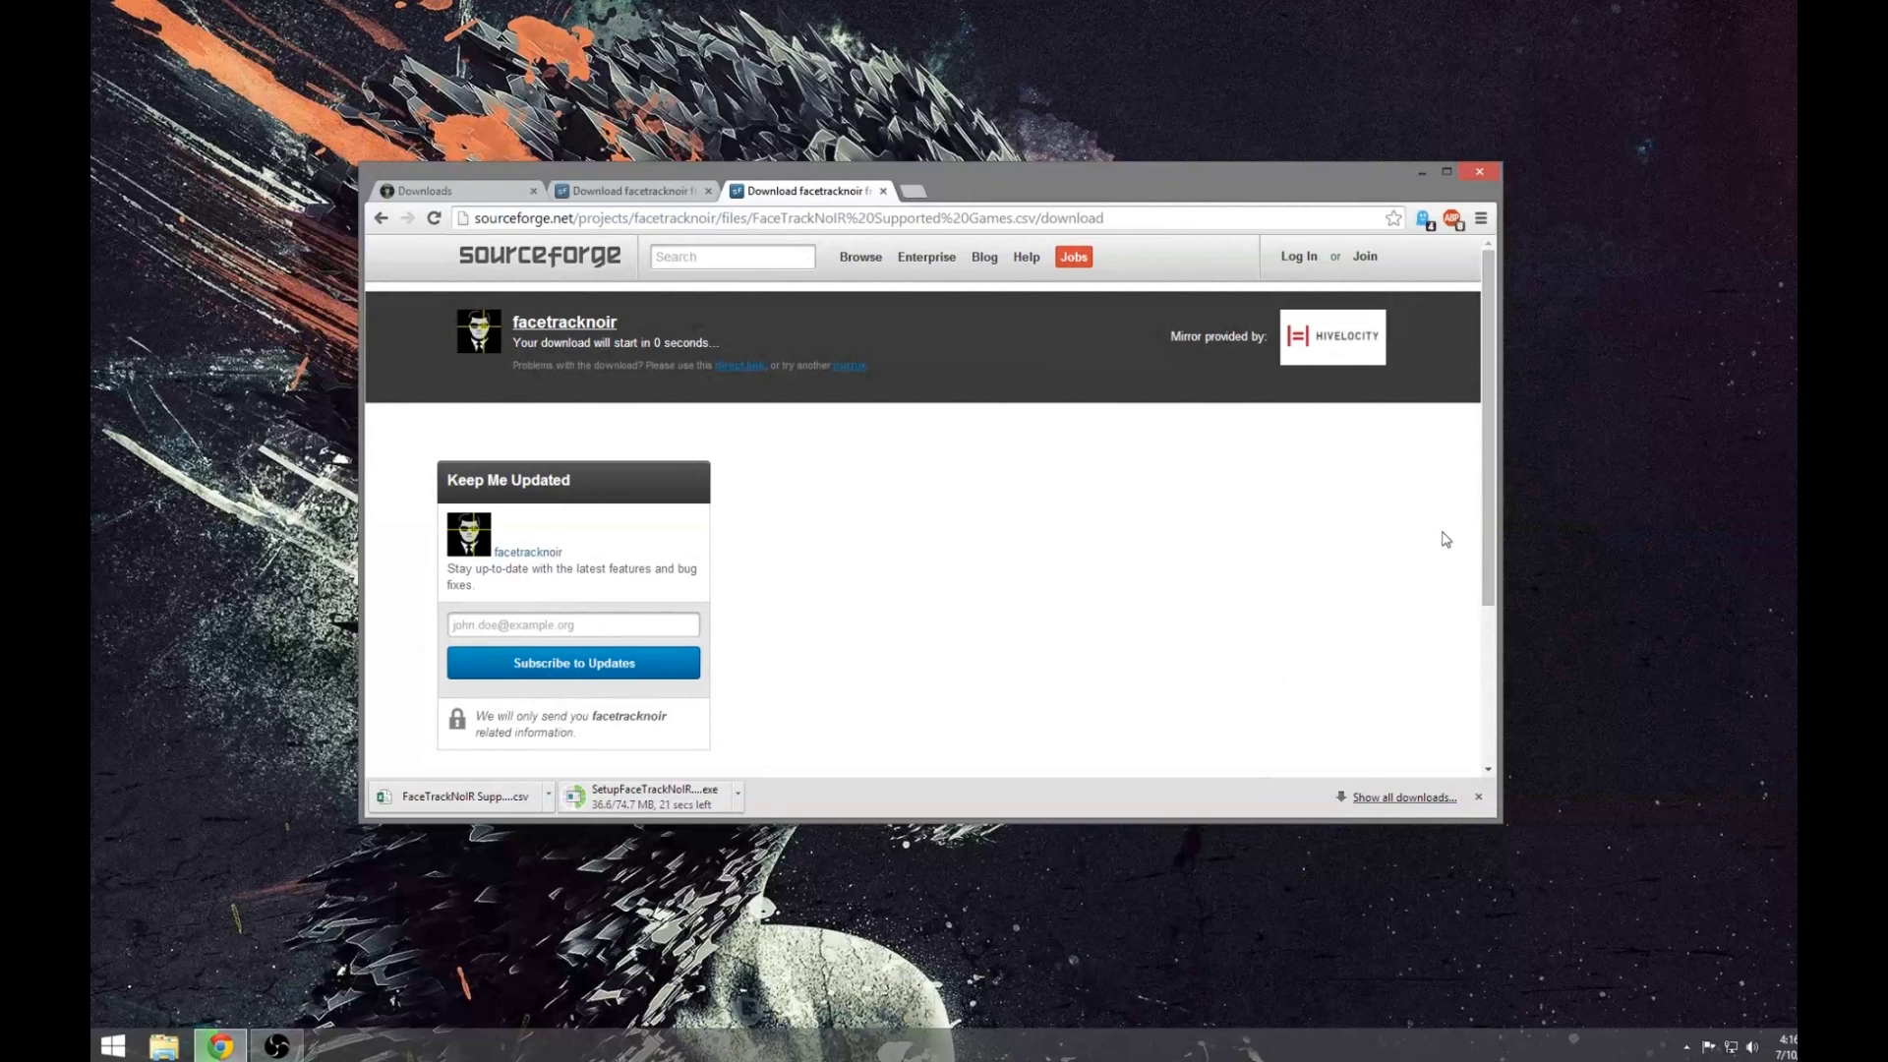
pyautogui.moveTo(1502, 561); pyautogui.dragTo(1567, 564)
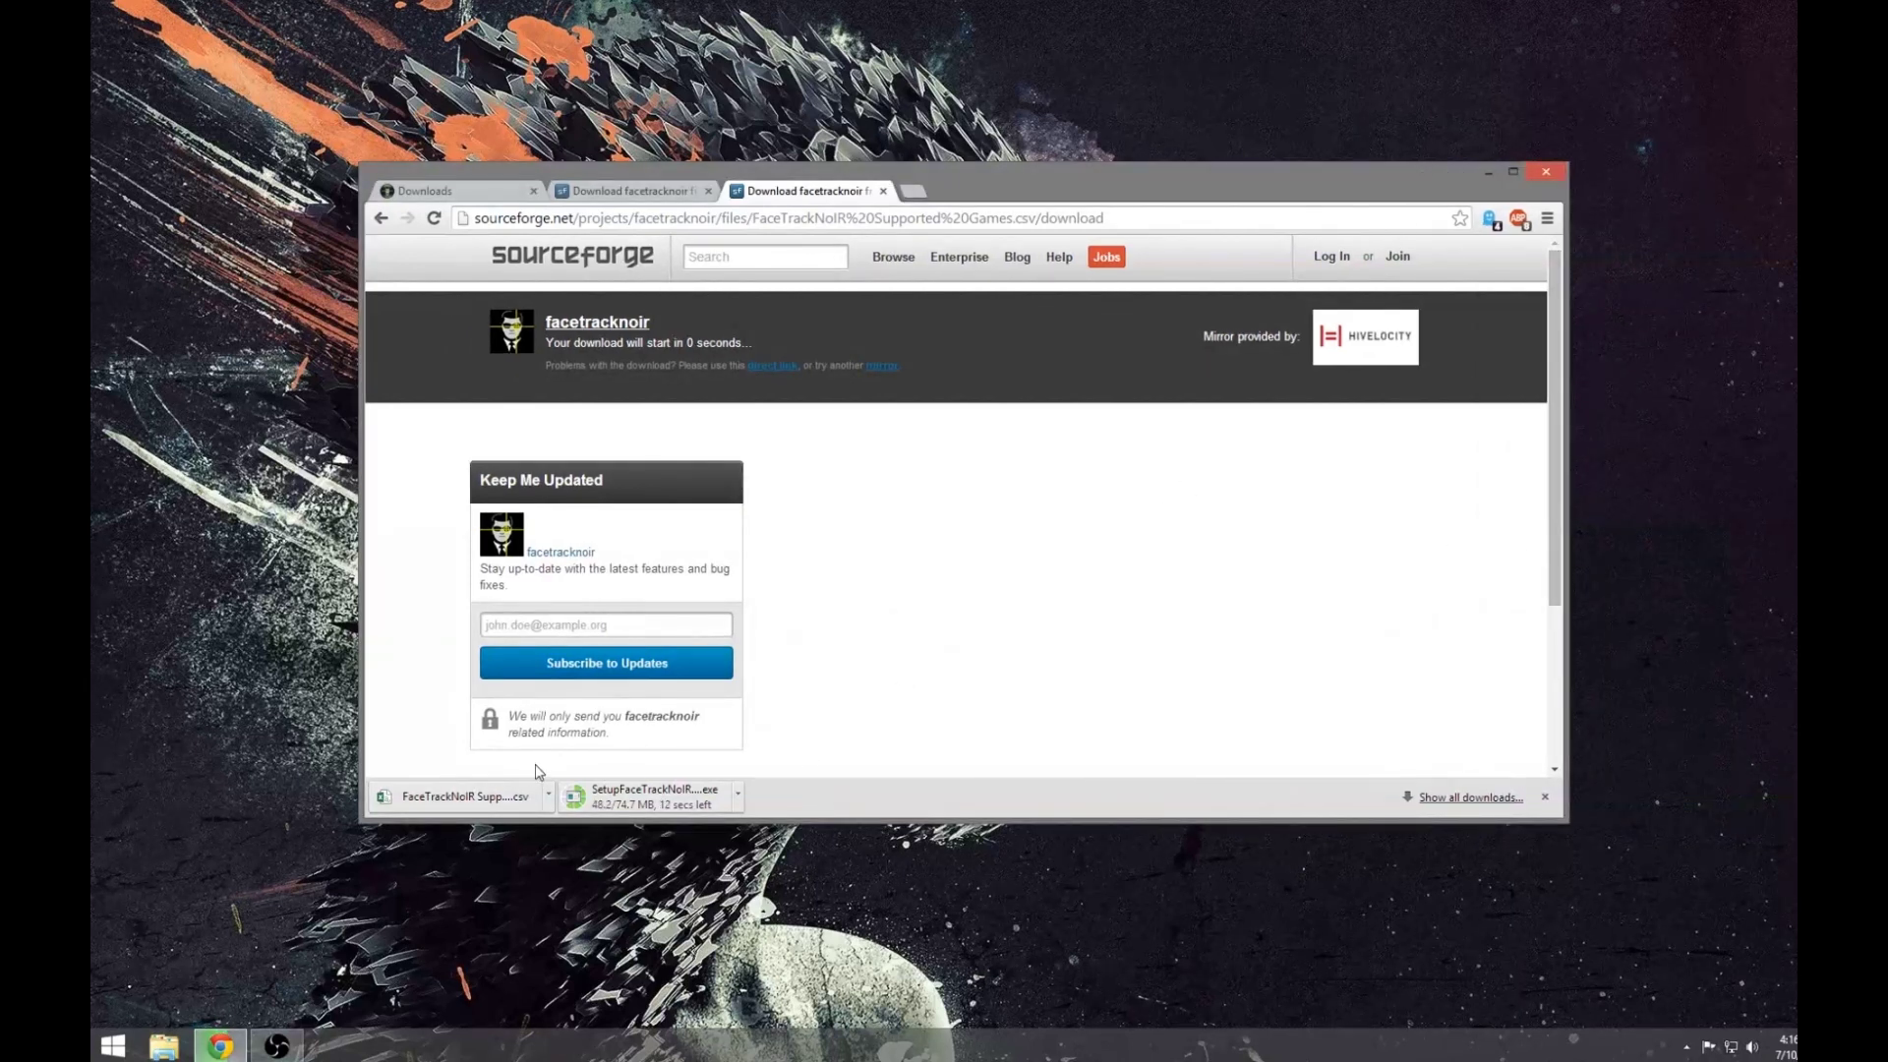
pyautogui.moveTo(879, 820); pyautogui.dragTo(900, 936)
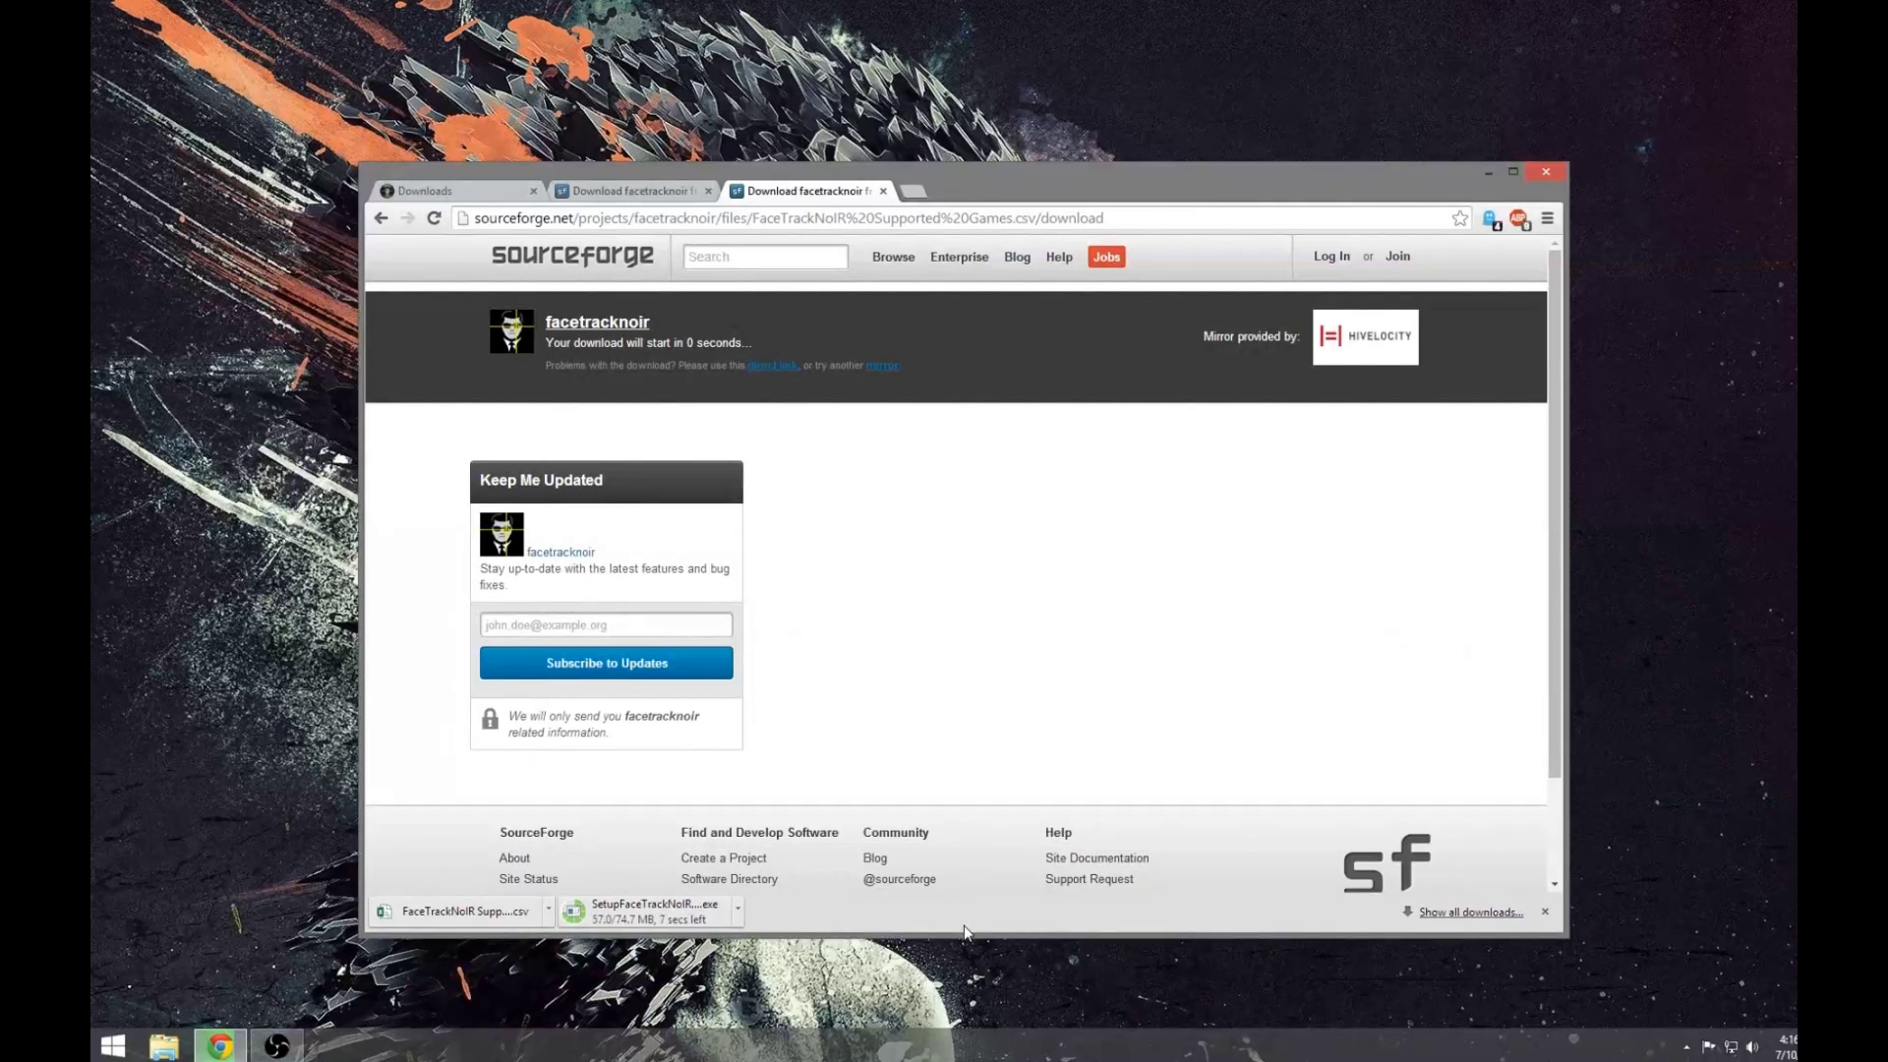
pyautogui.moveTo(963, 934); pyautogui.dragTo(954, 802)
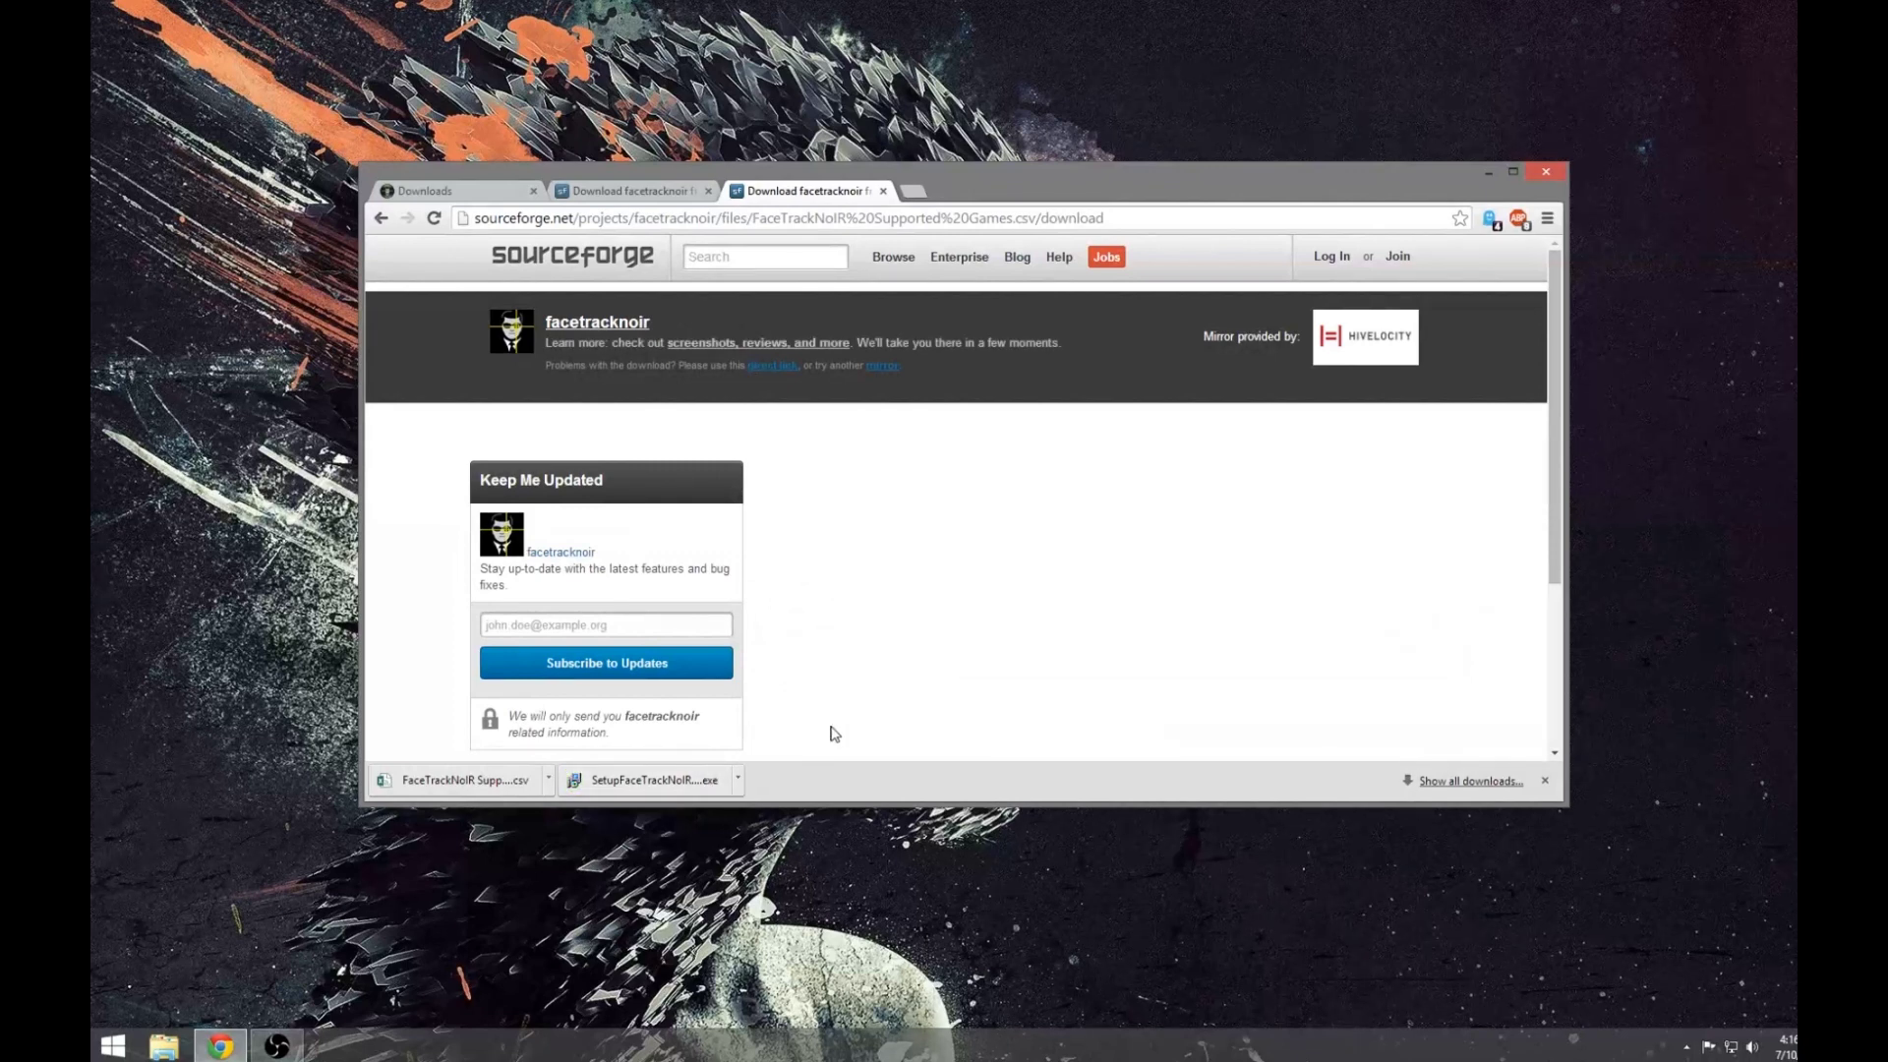
pyautogui.click(685, 784)
pyautogui.click(1028, 524)
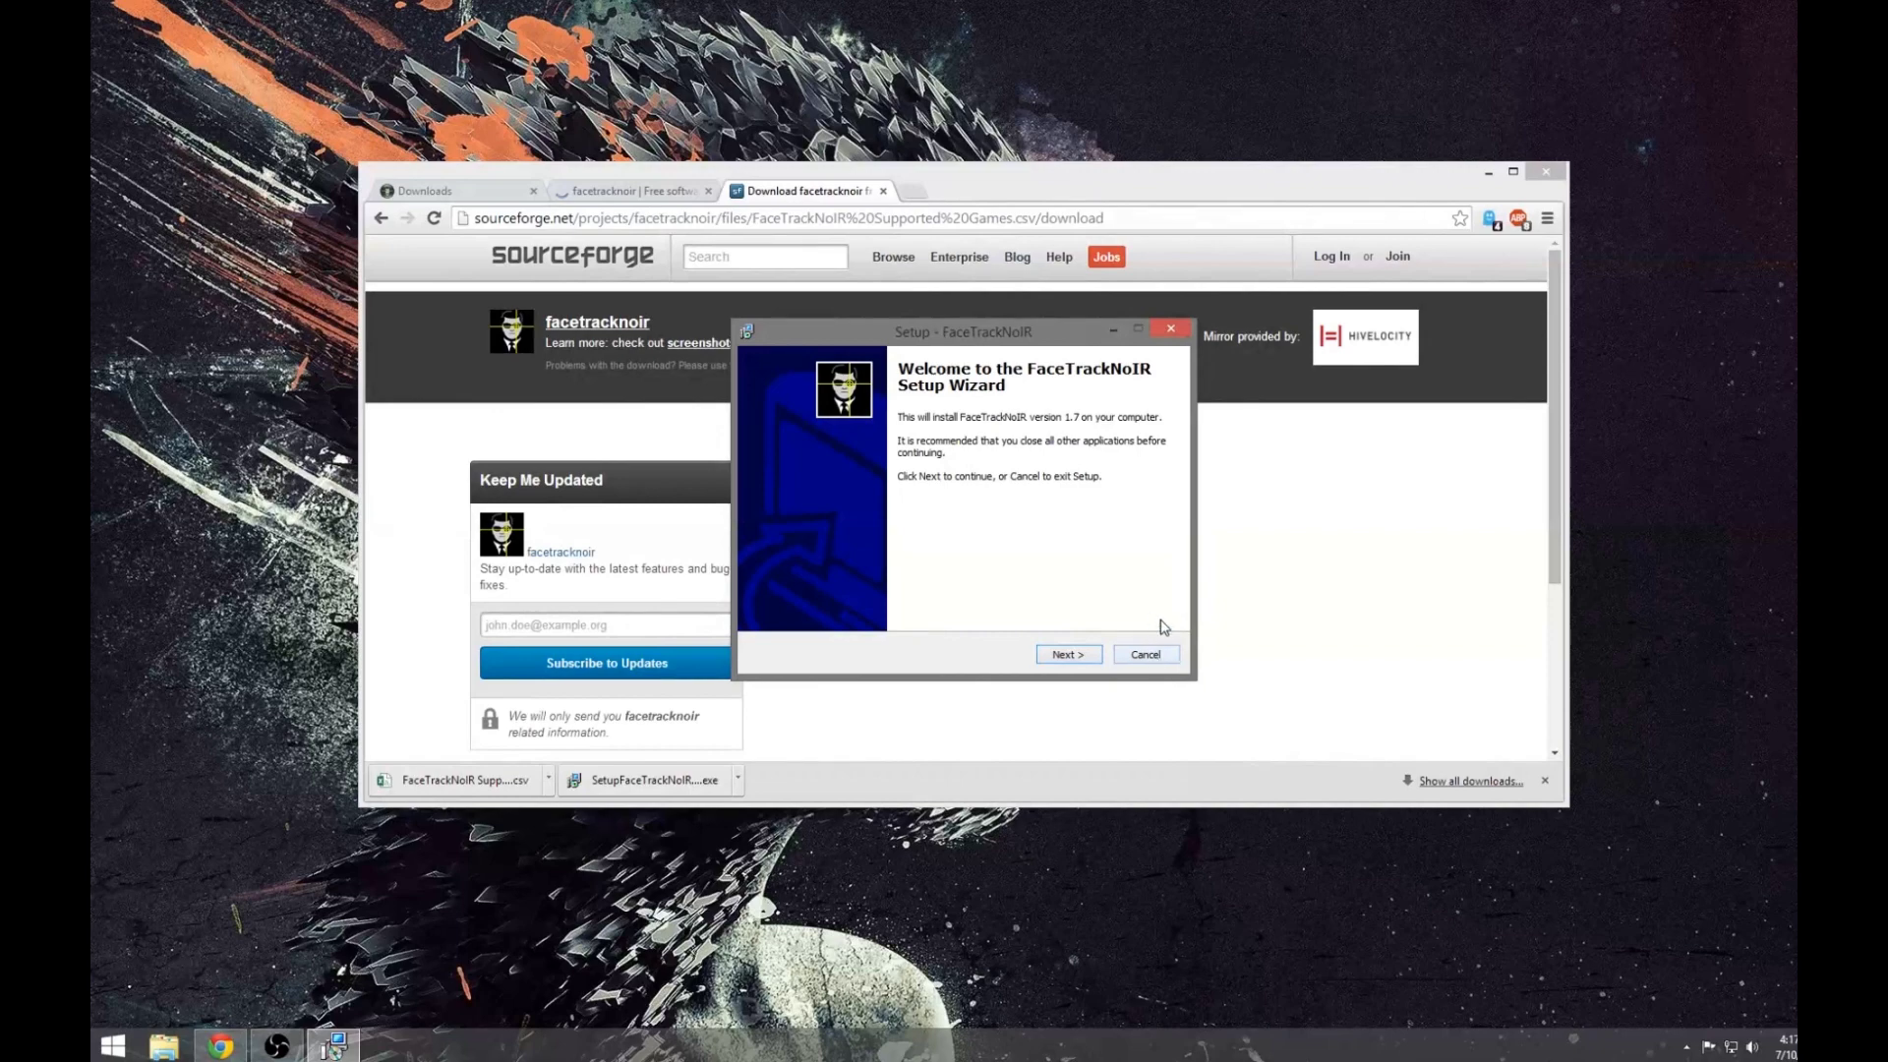
pyautogui.click(1146, 655)
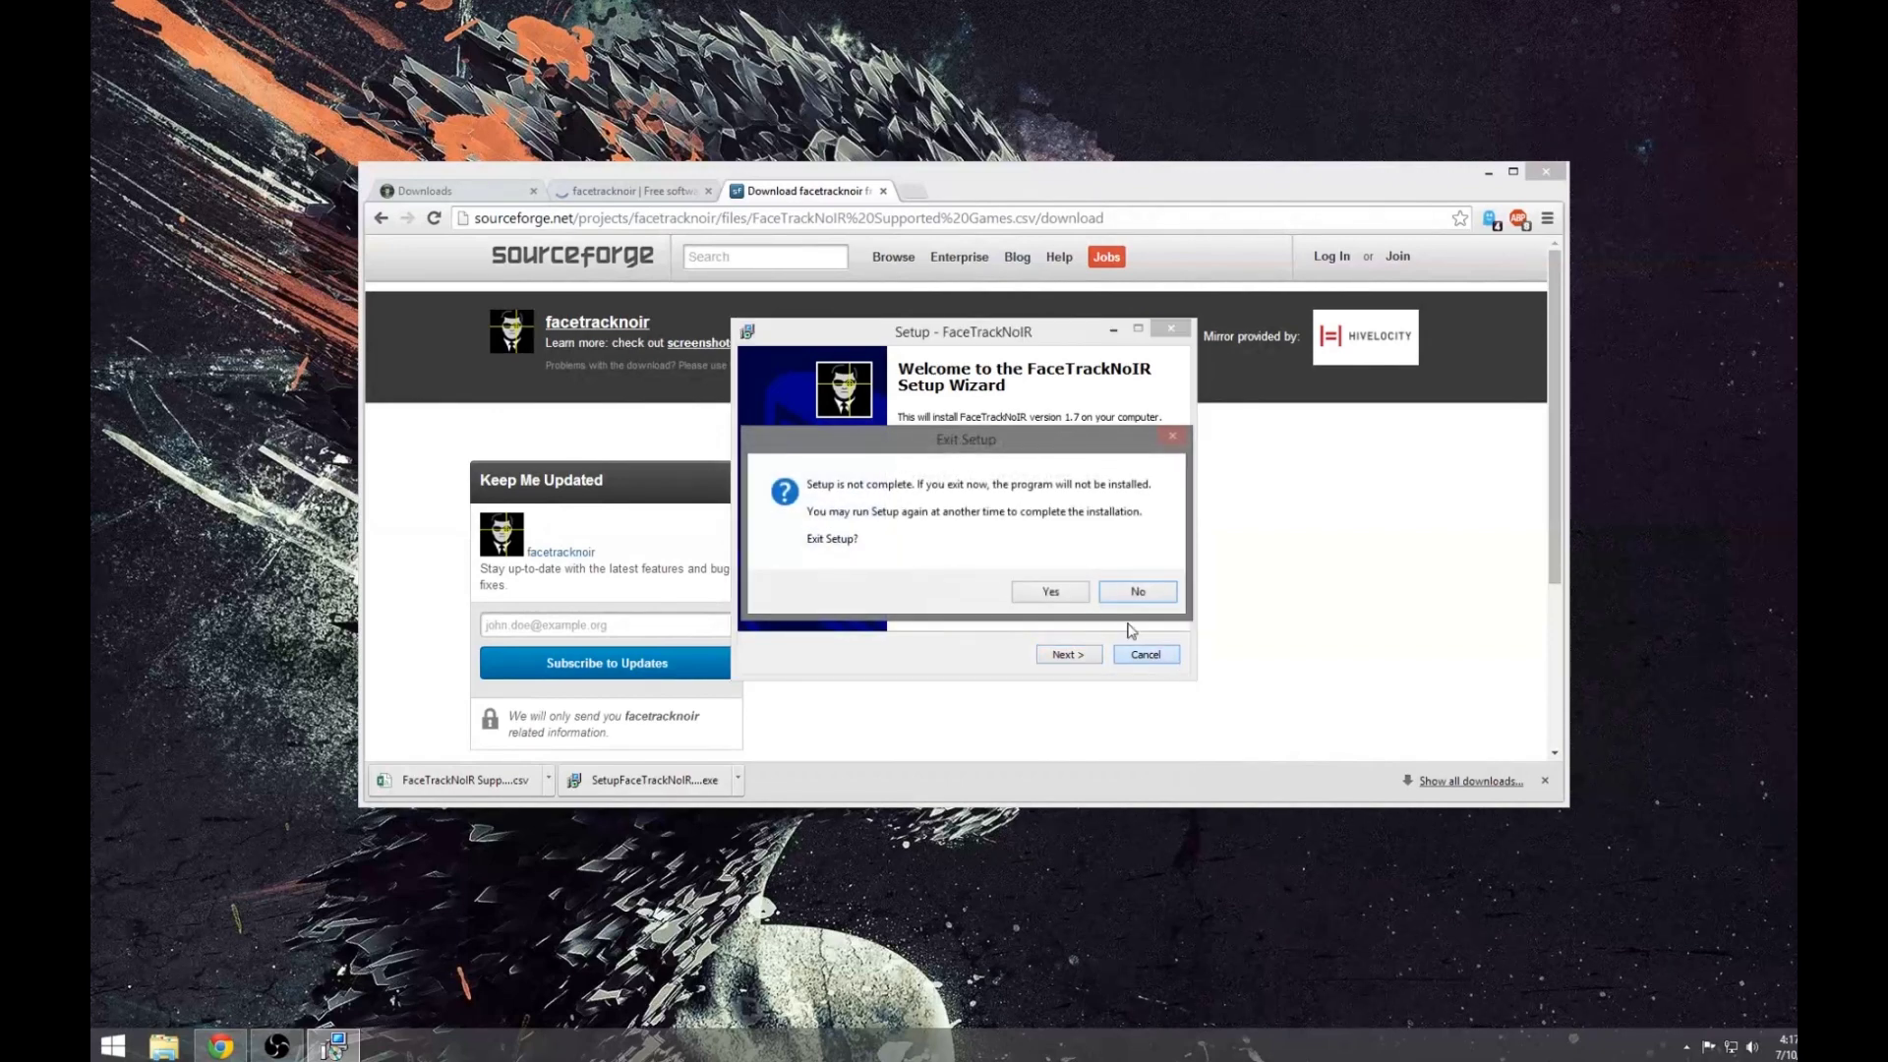
pyautogui.click(1077, 596)
# - Open the FaceTrackNoIR program folder under Program Files (x86)\Abbequerque Inc on the C: drive in File Explorer
pyautogui.click(163, 1045)
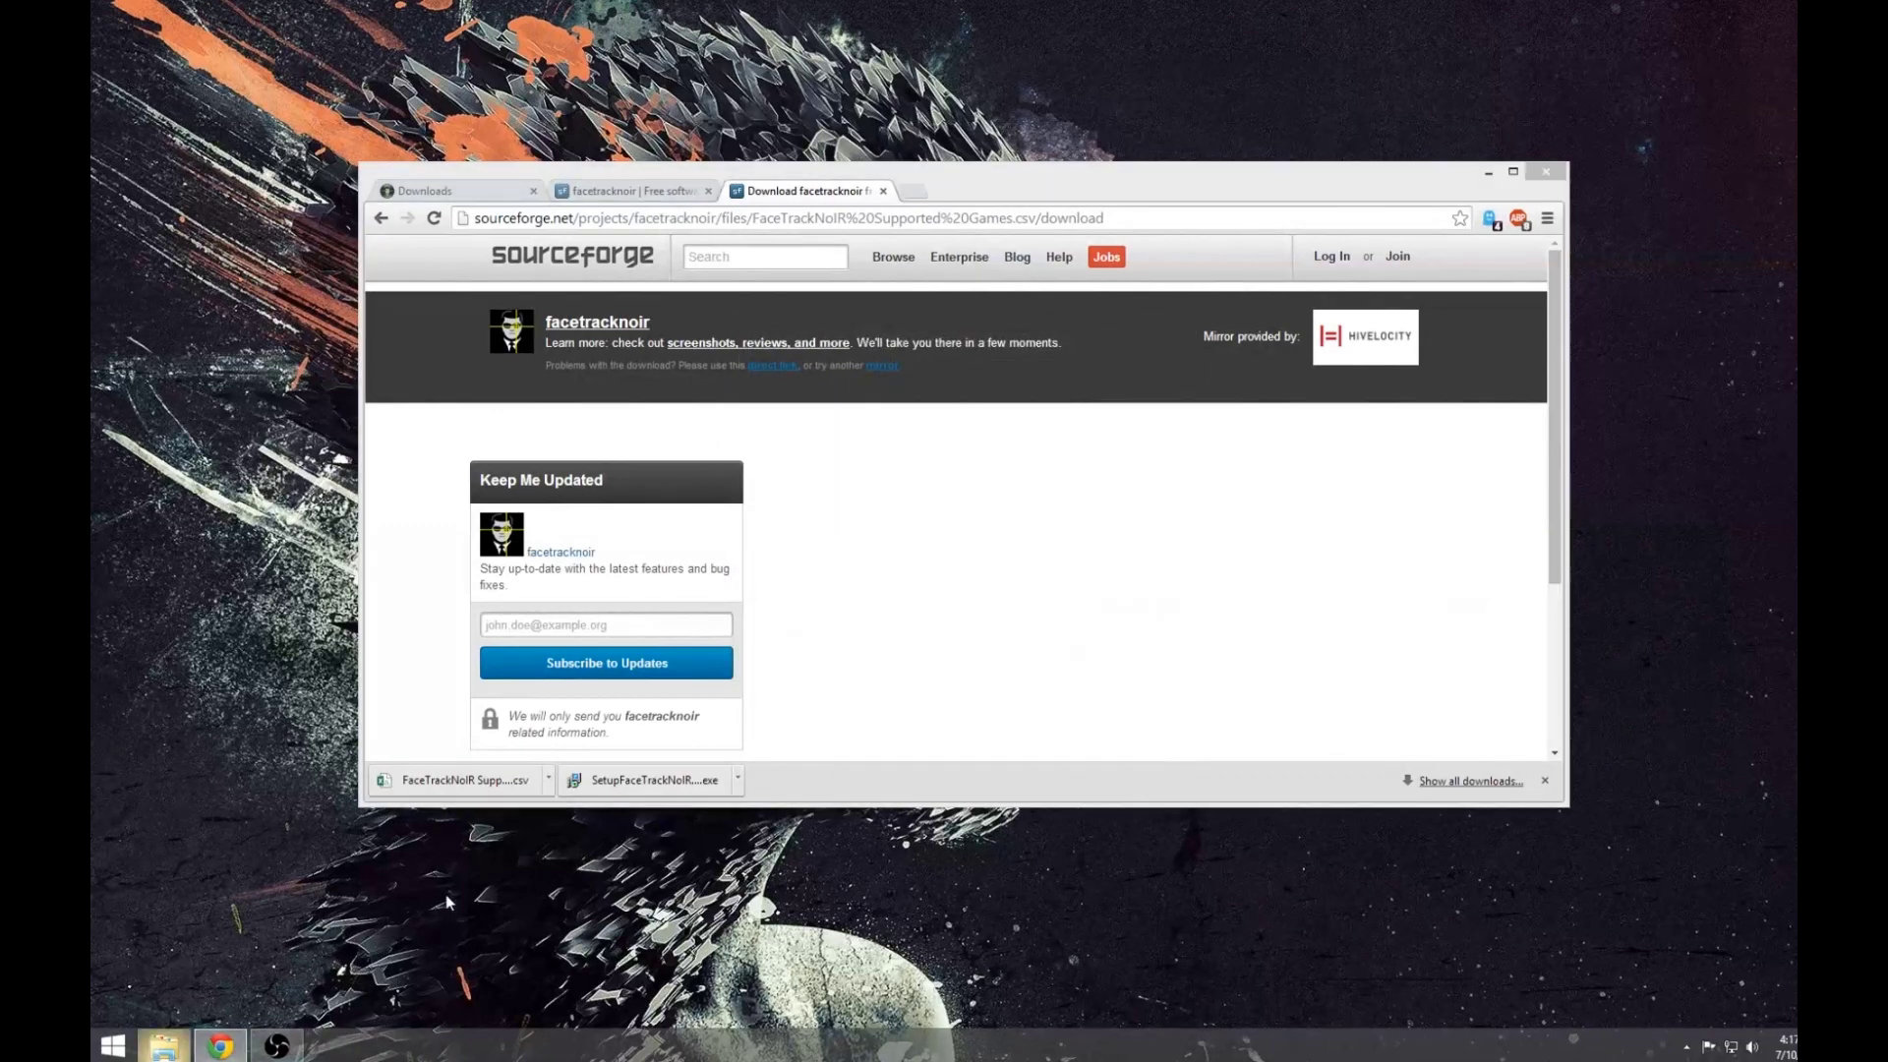
pyautogui.click(924, 567)
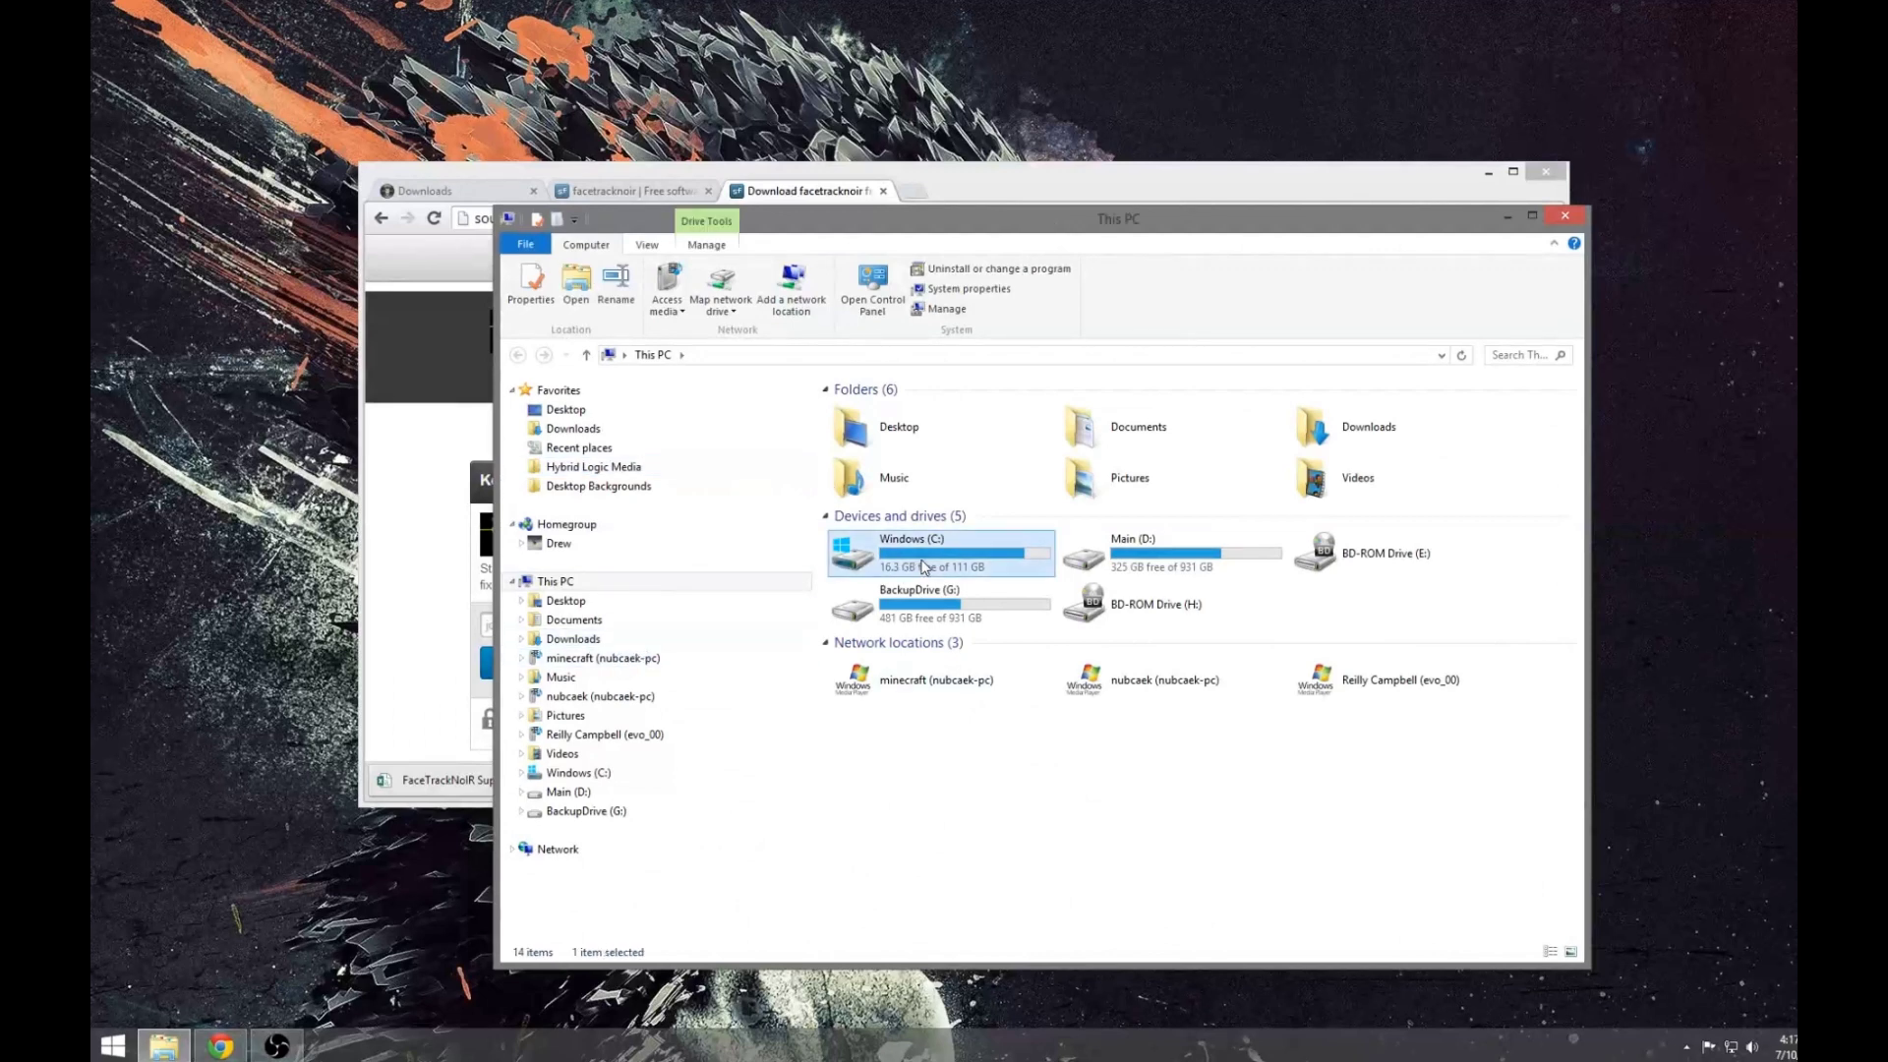
pyautogui.doubleClick(959, 553)
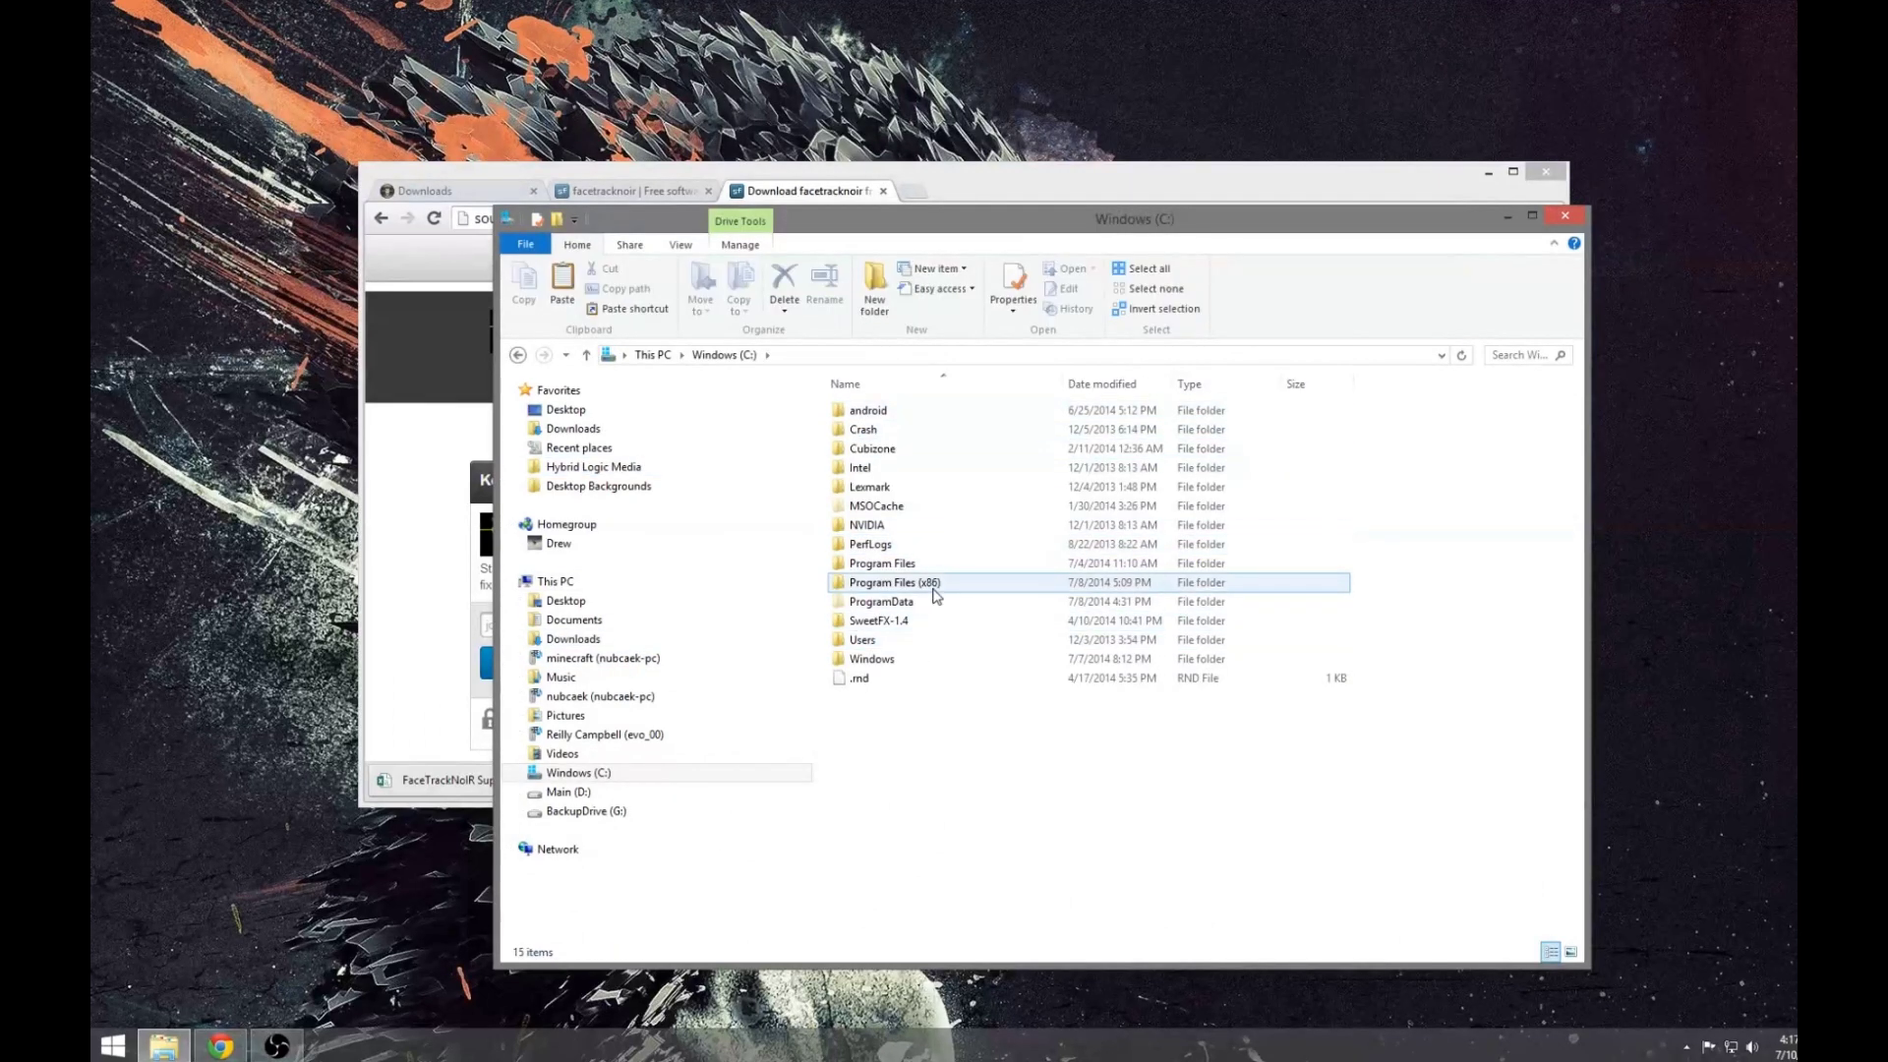
pyautogui.doubleClick(929, 582)
pyautogui.doubleClick(932, 410)
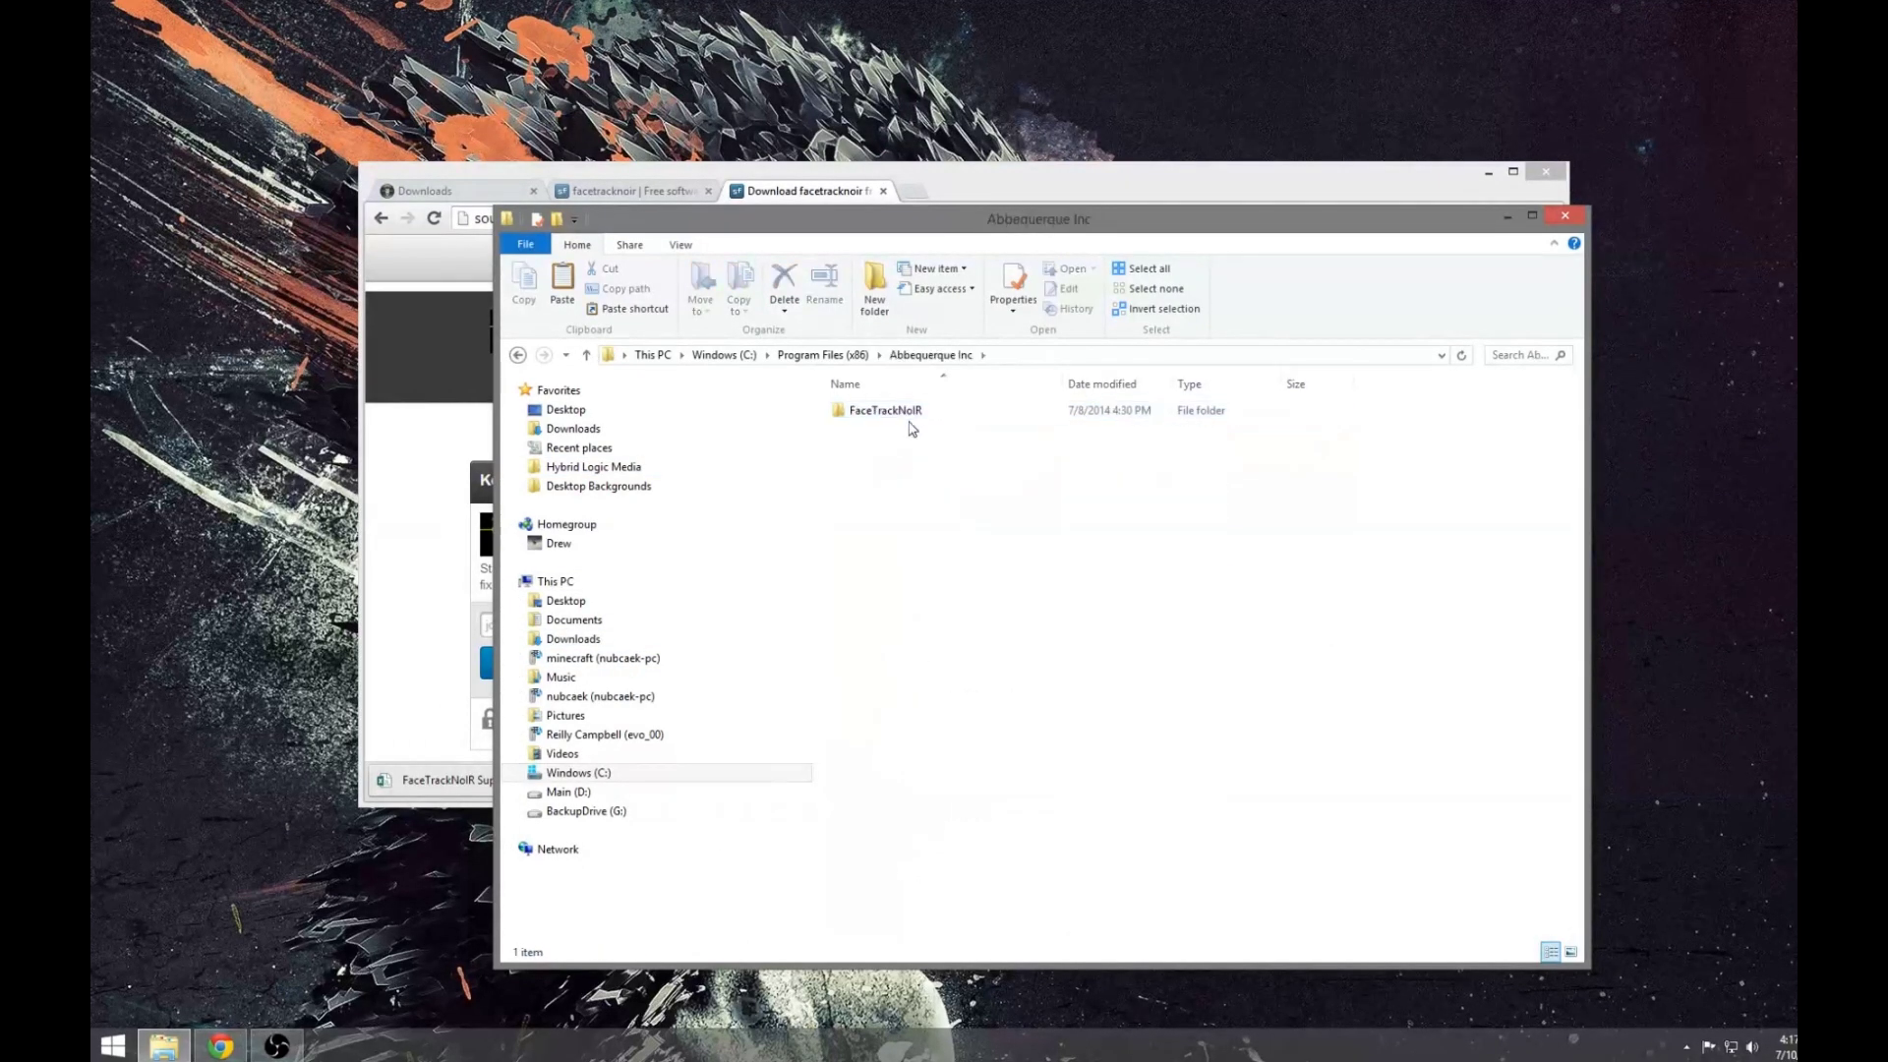
pyautogui.doubleClick(919, 411)
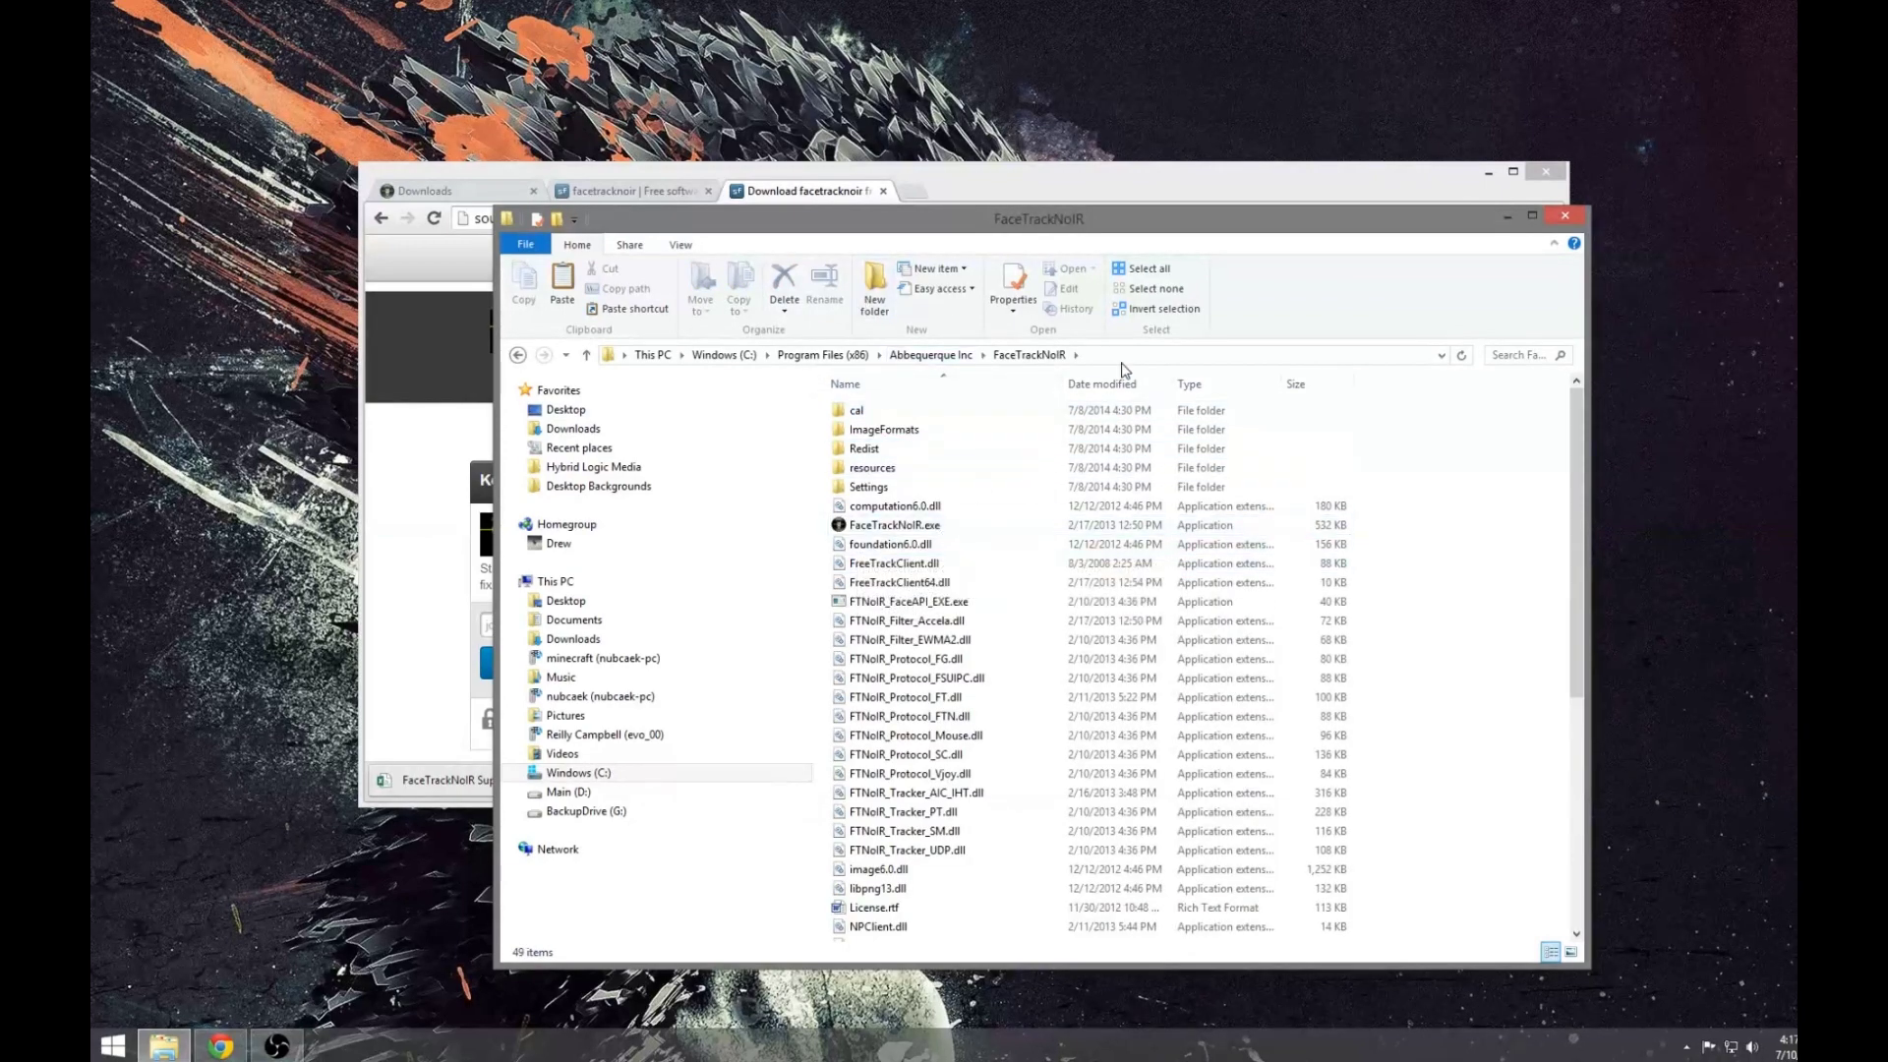
# - Copy FaceTrackNoIR Supported Games.csv from the downloads folder into the FaceTrackNoIR program folder, granting administrator permission
pyautogui.moveTo(1065, 229); pyautogui.dragTo(1327, 280)
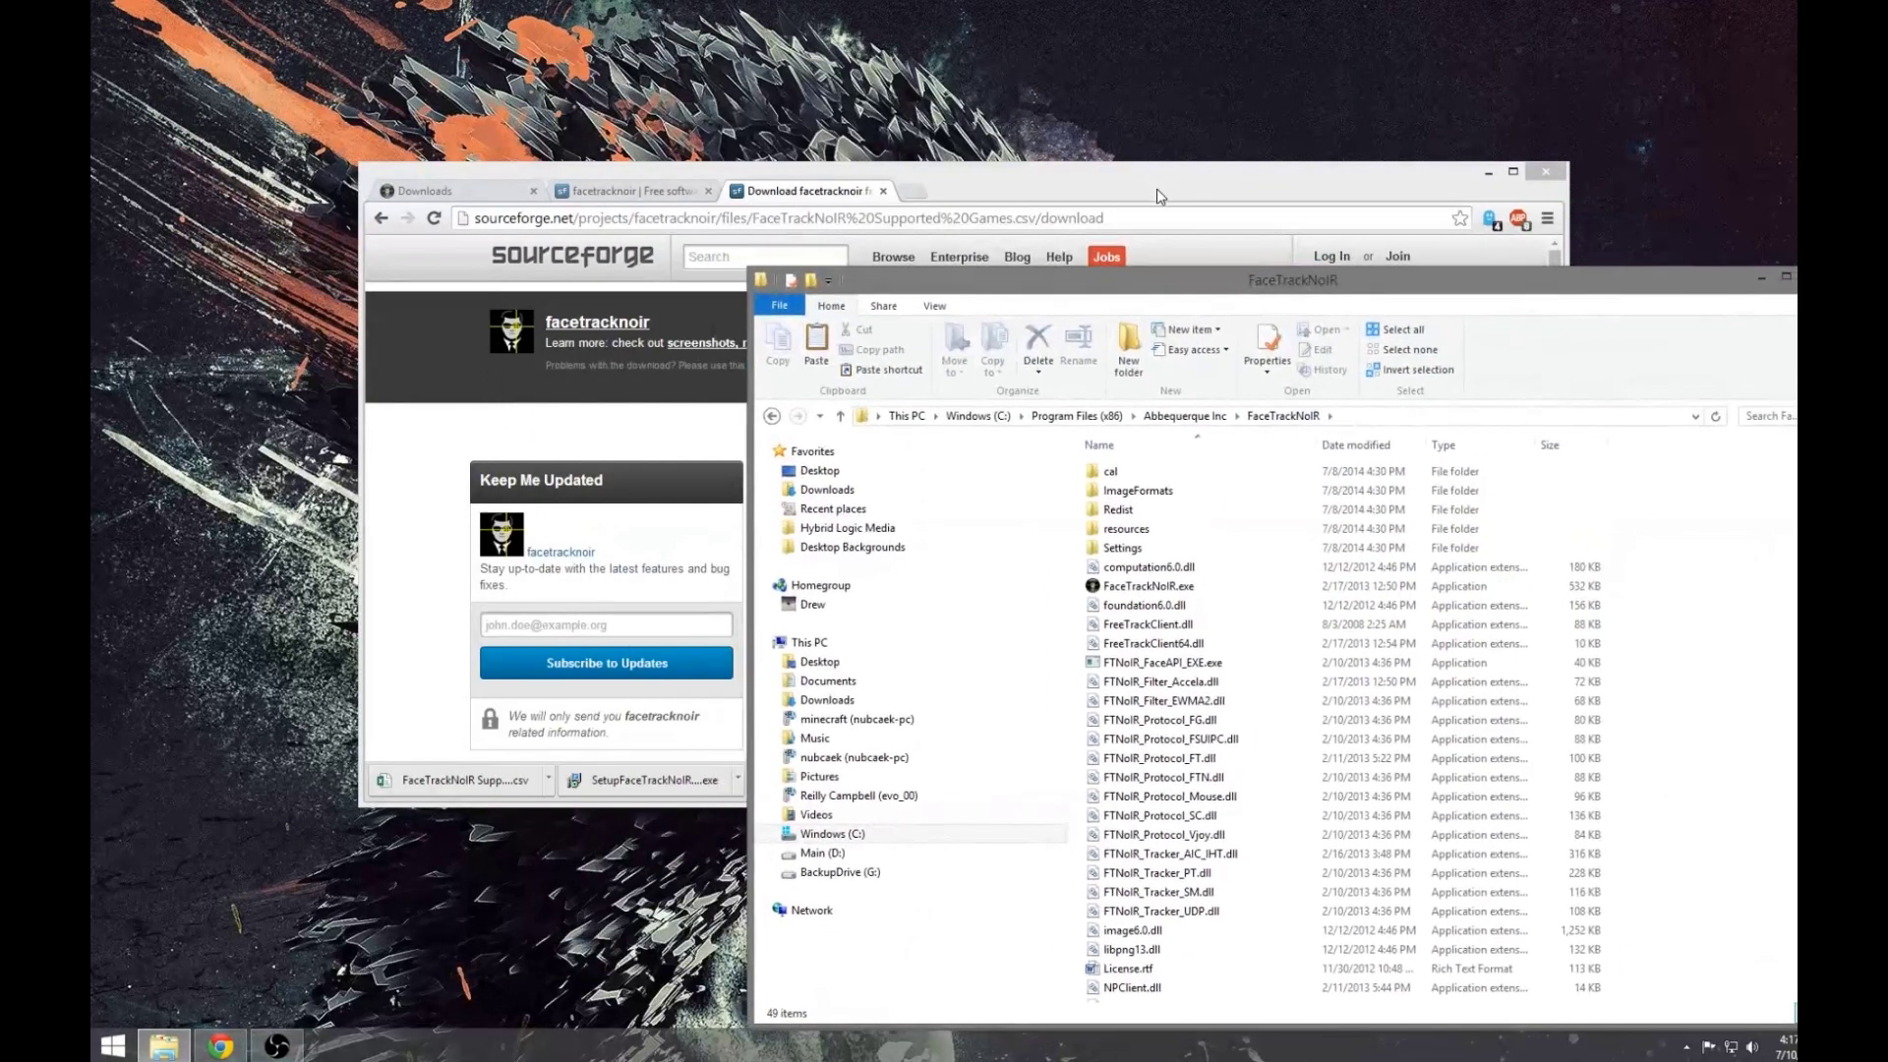
pyautogui.moveTo(1221, 180); pyautogui.dragTo(1046, 104)
pyautogui.click(375, 704)
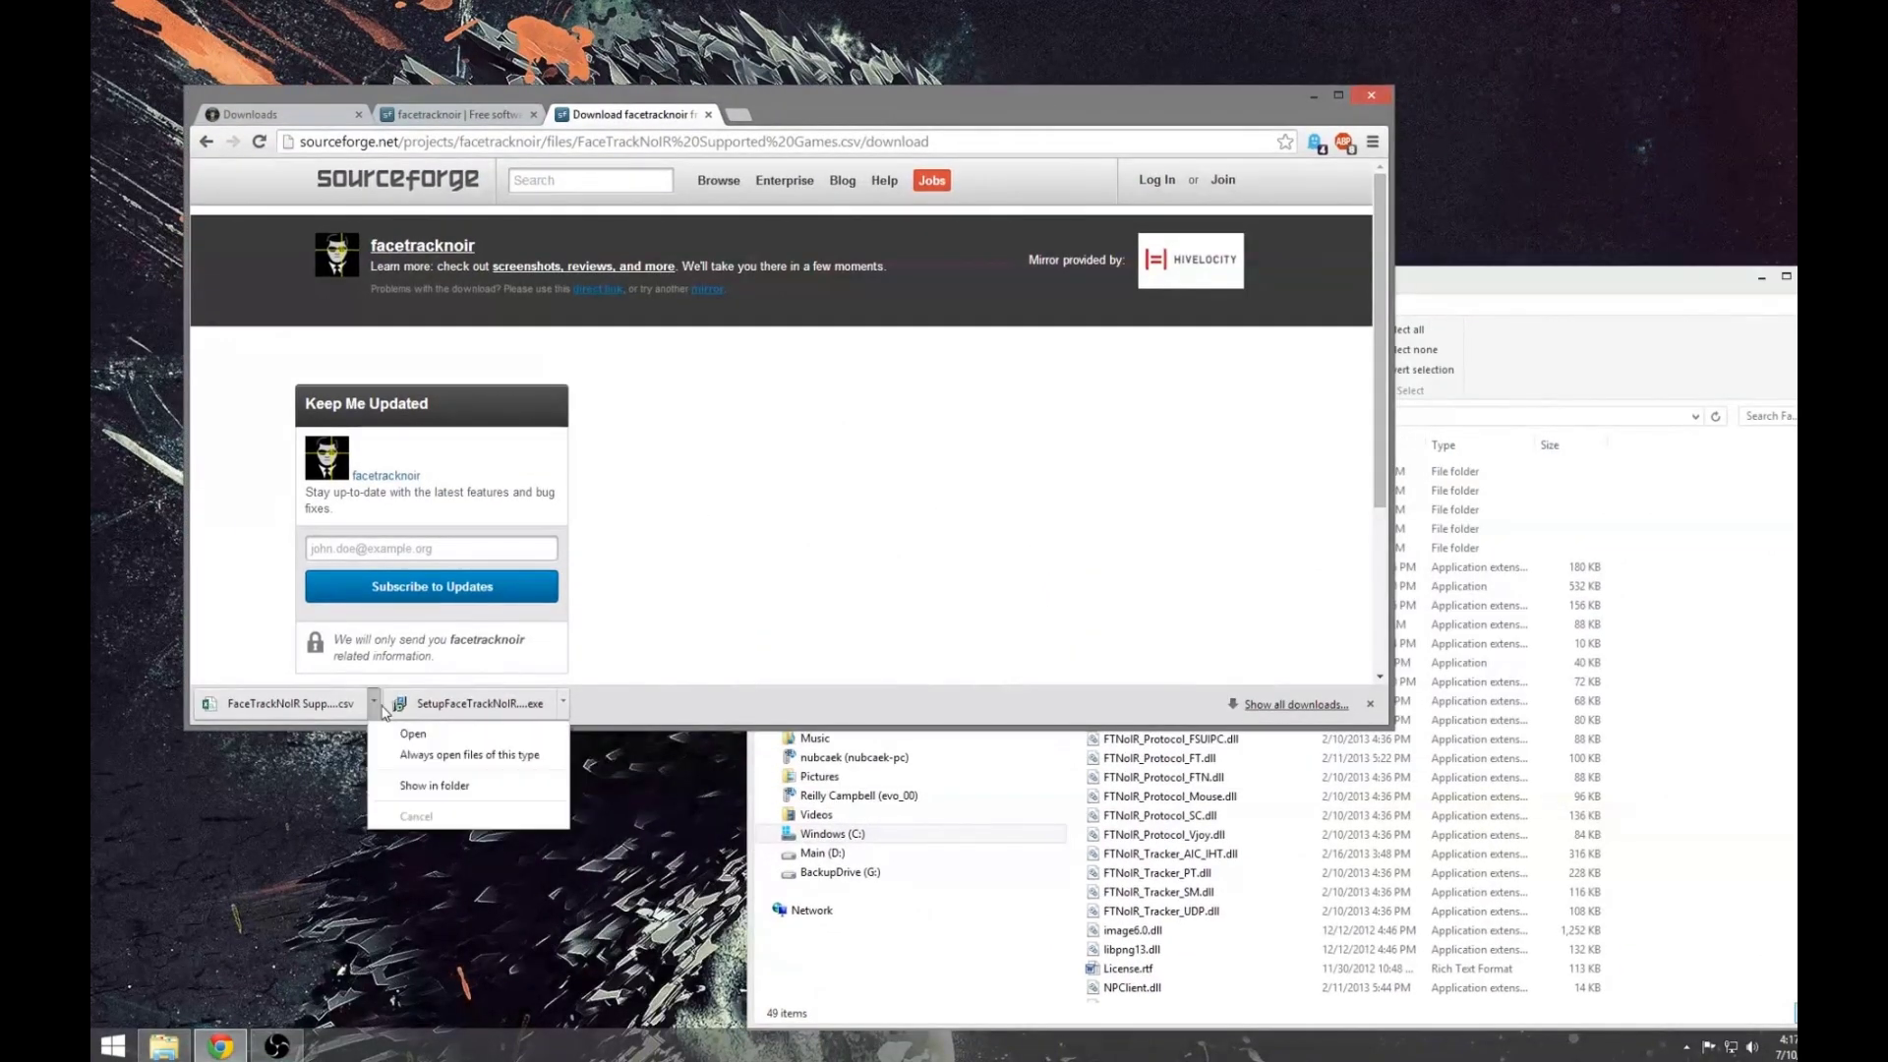
pyautogui.click(484, 786)
pyautogui.click(633, 330)
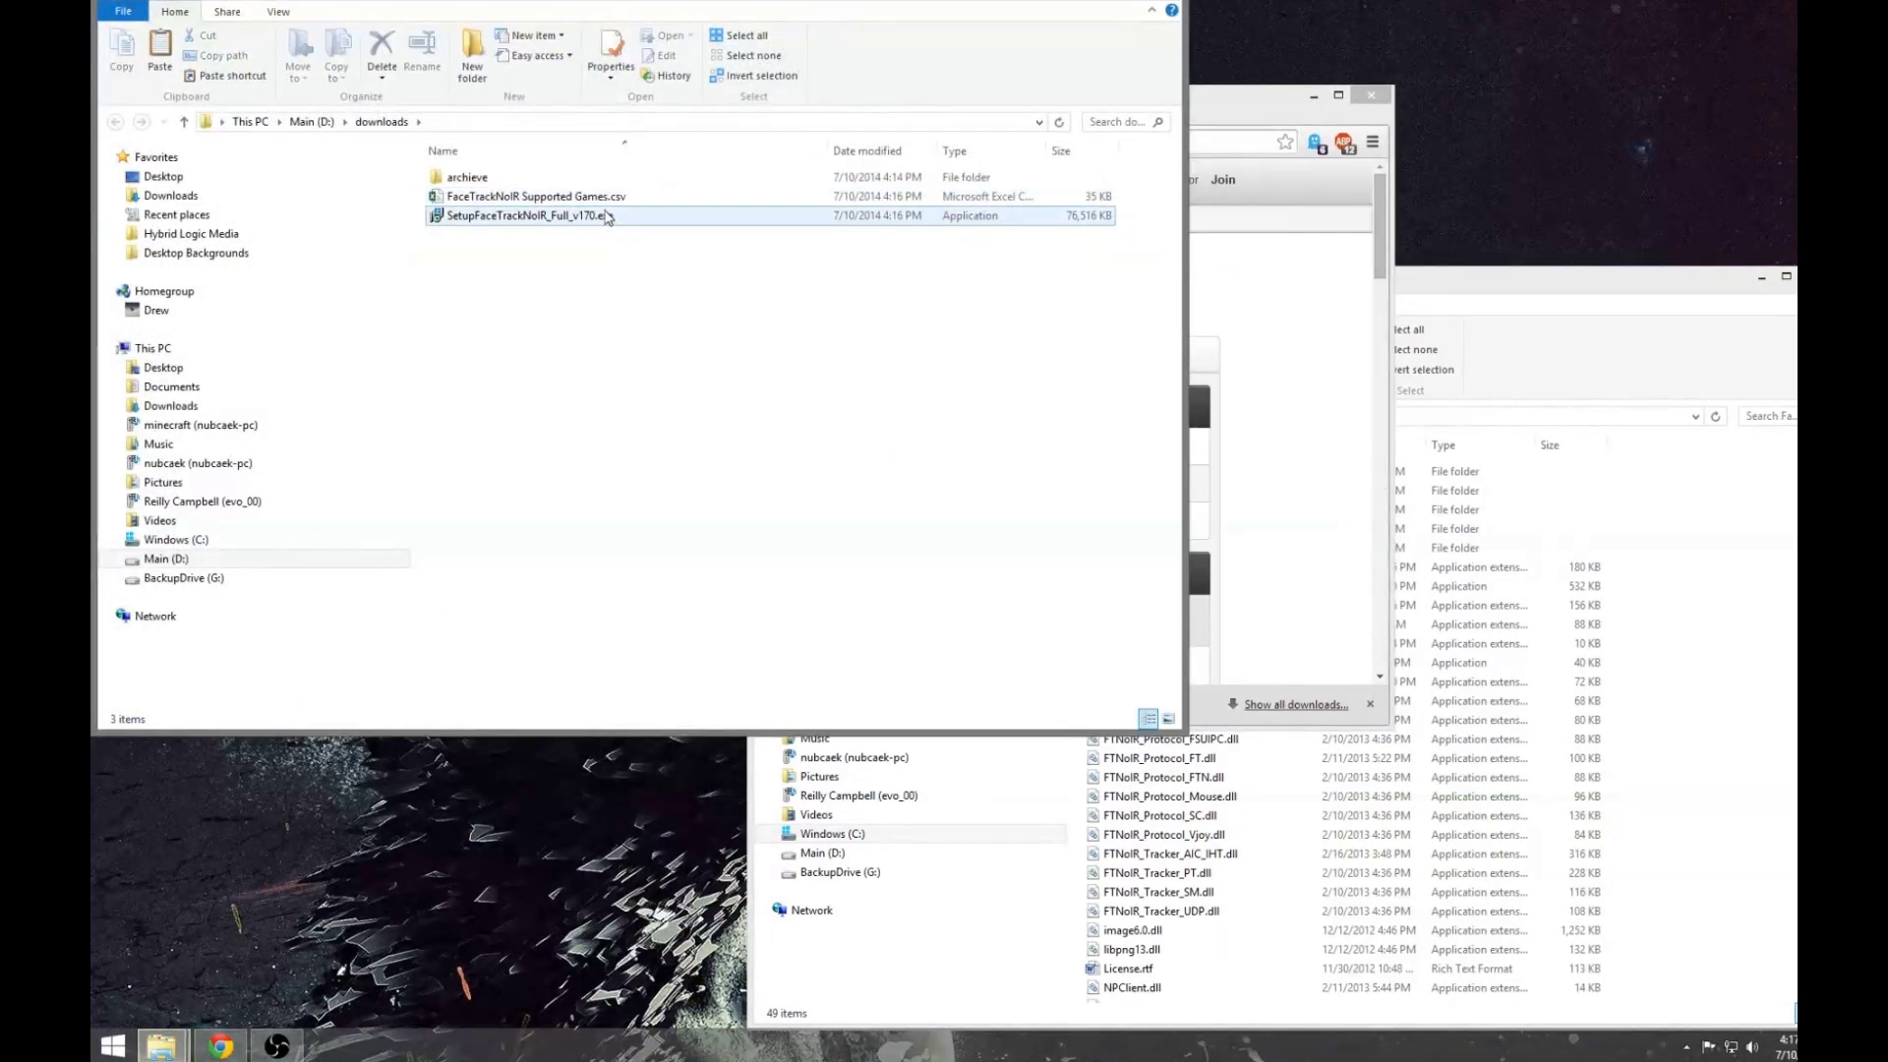
pyautogui.moveTo(593, 202); pyautogui.dragTo(1307, 884)
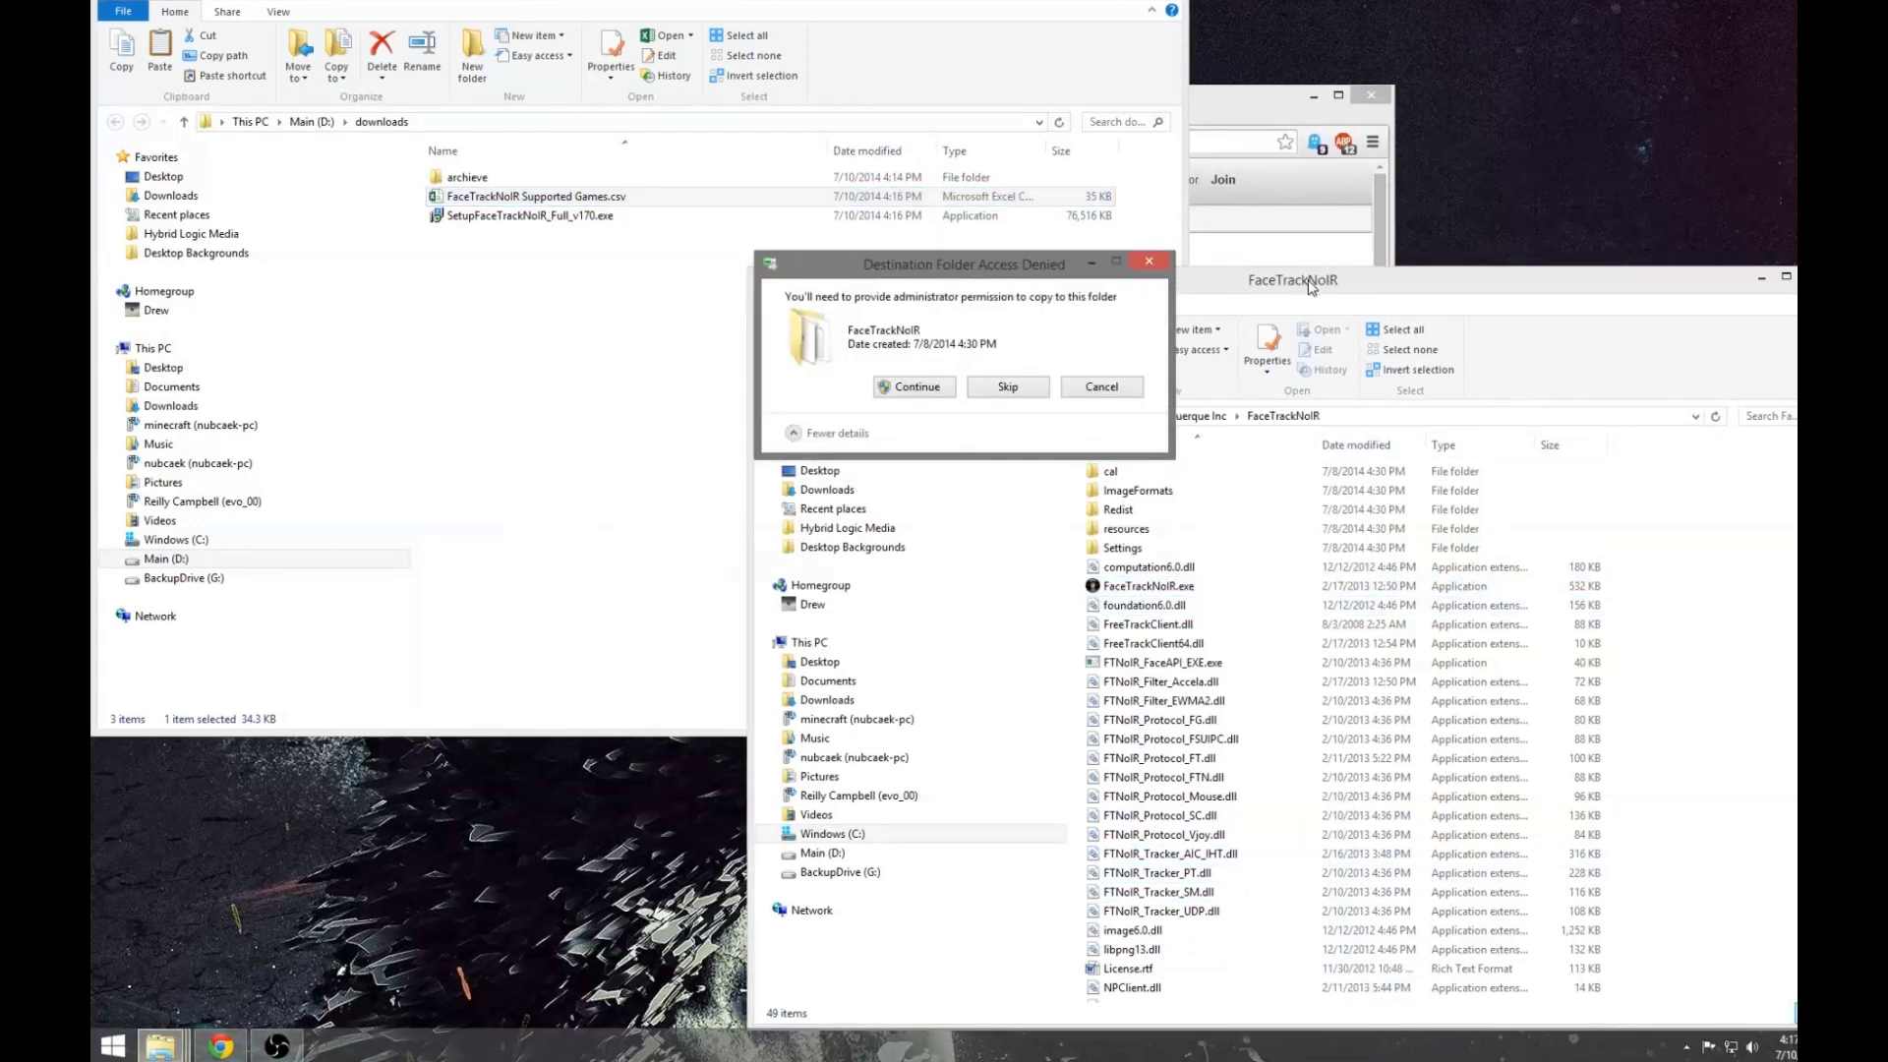
pyautogui.click(934, 391)
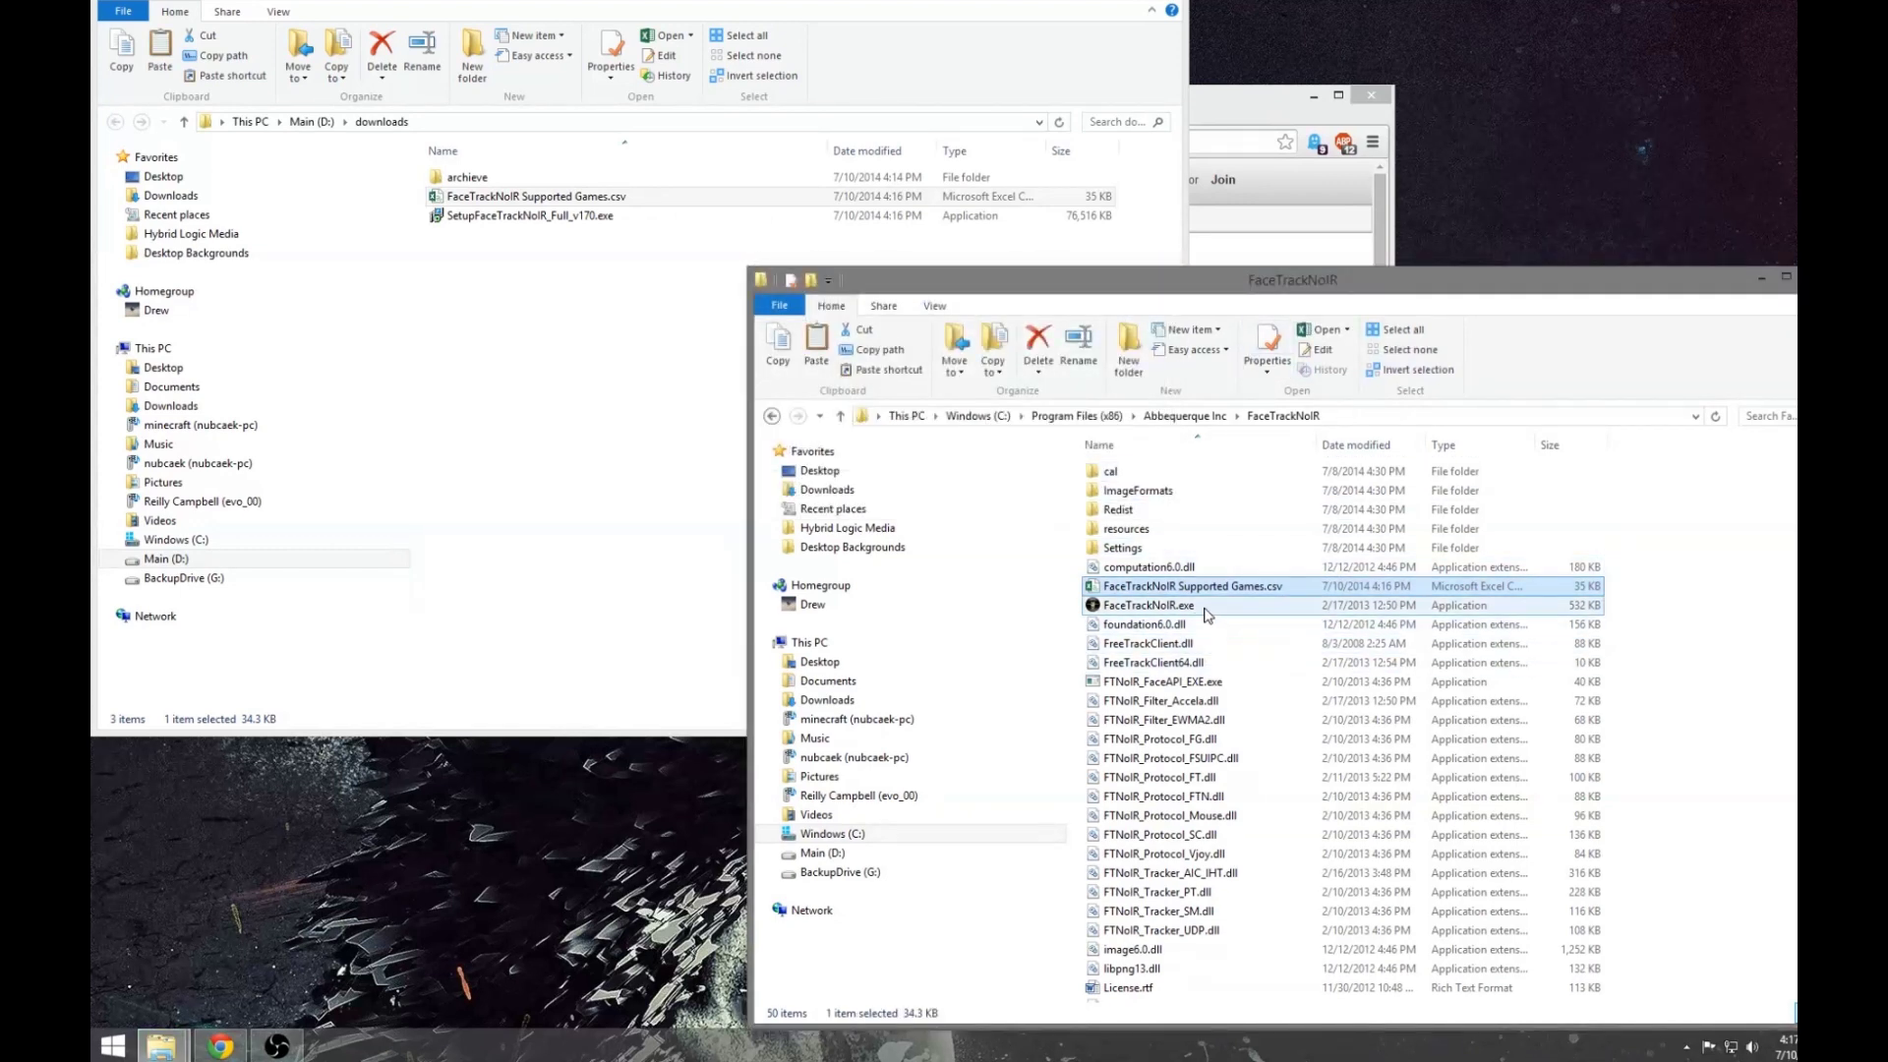
# - Close the downloads folder window and minimize the browser, leaving only the FaceTrackNoIR program folder in view
pyautogui.click(517, 500)
pyautogui.hotkey('alt', 'F4')
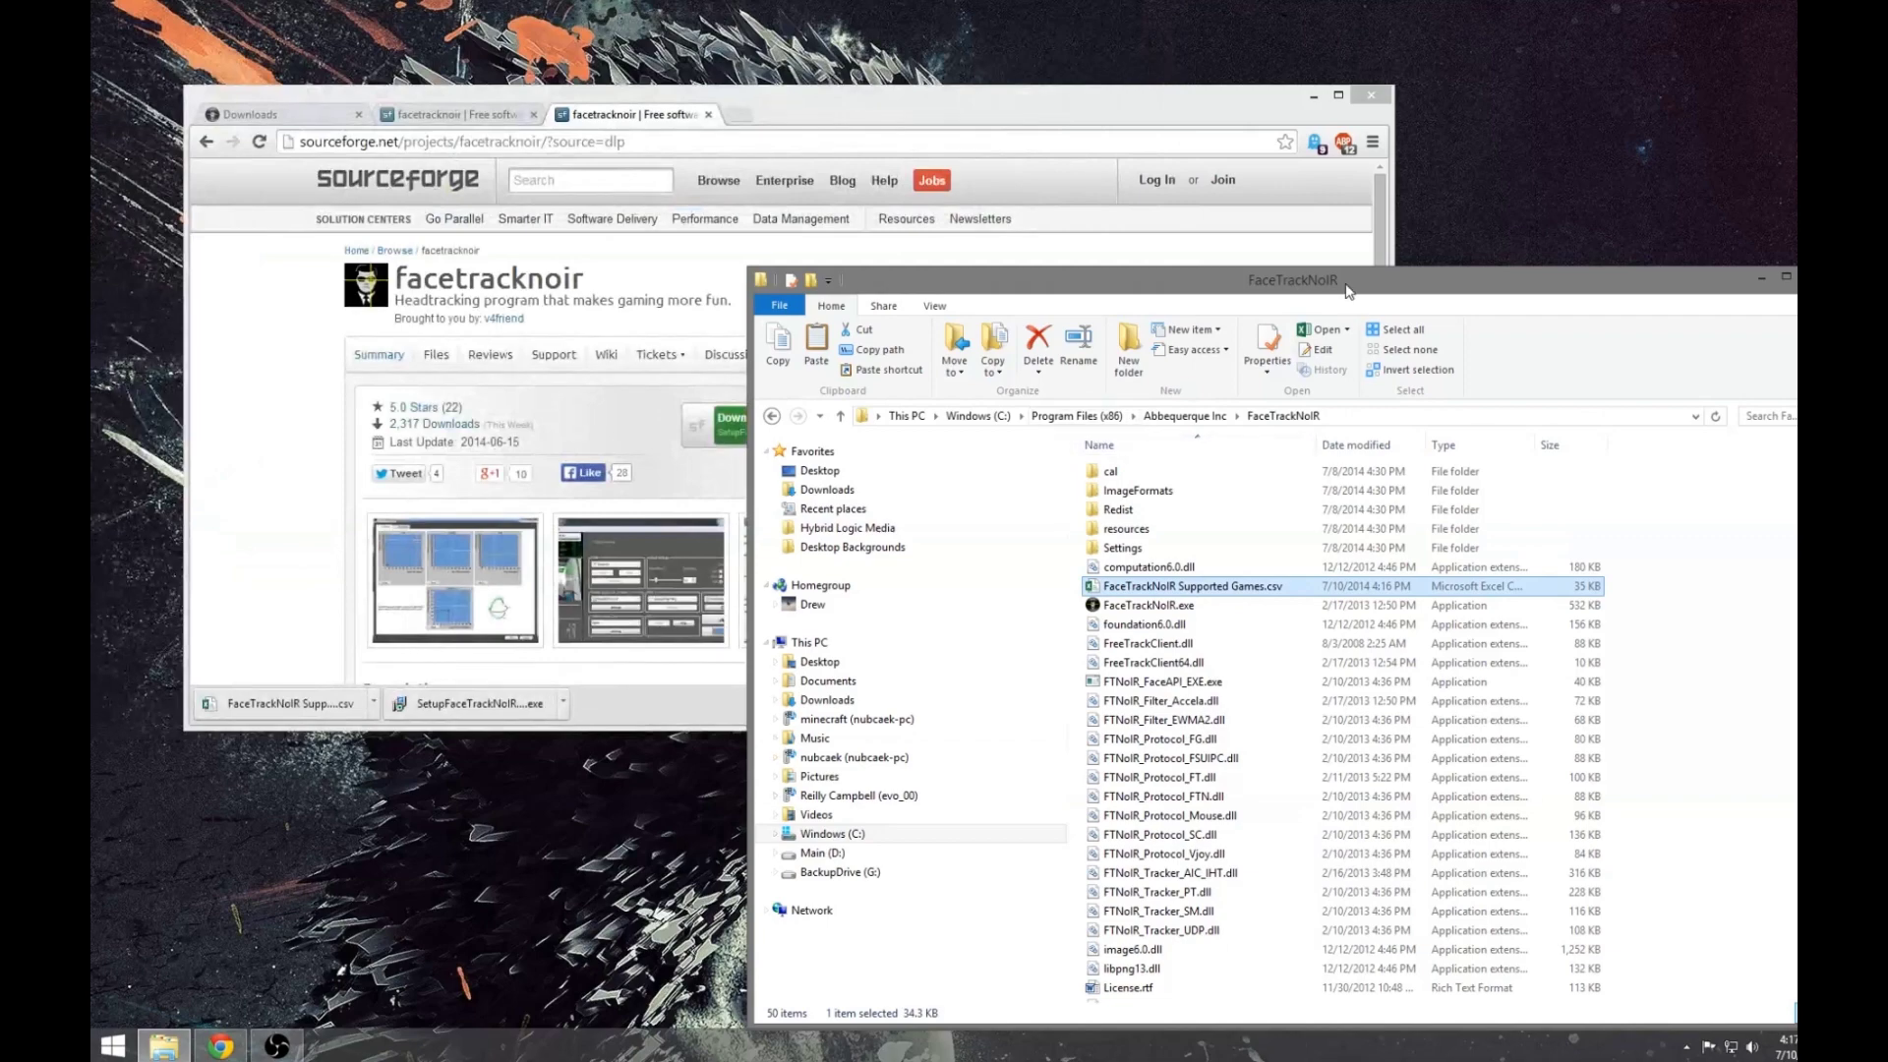
pyautogui.click(1149, 86)
pyautogui.click(1314, 96)
pyautogui.moveTo(1399, 287); pyautogui.dragTo(1079, 127)
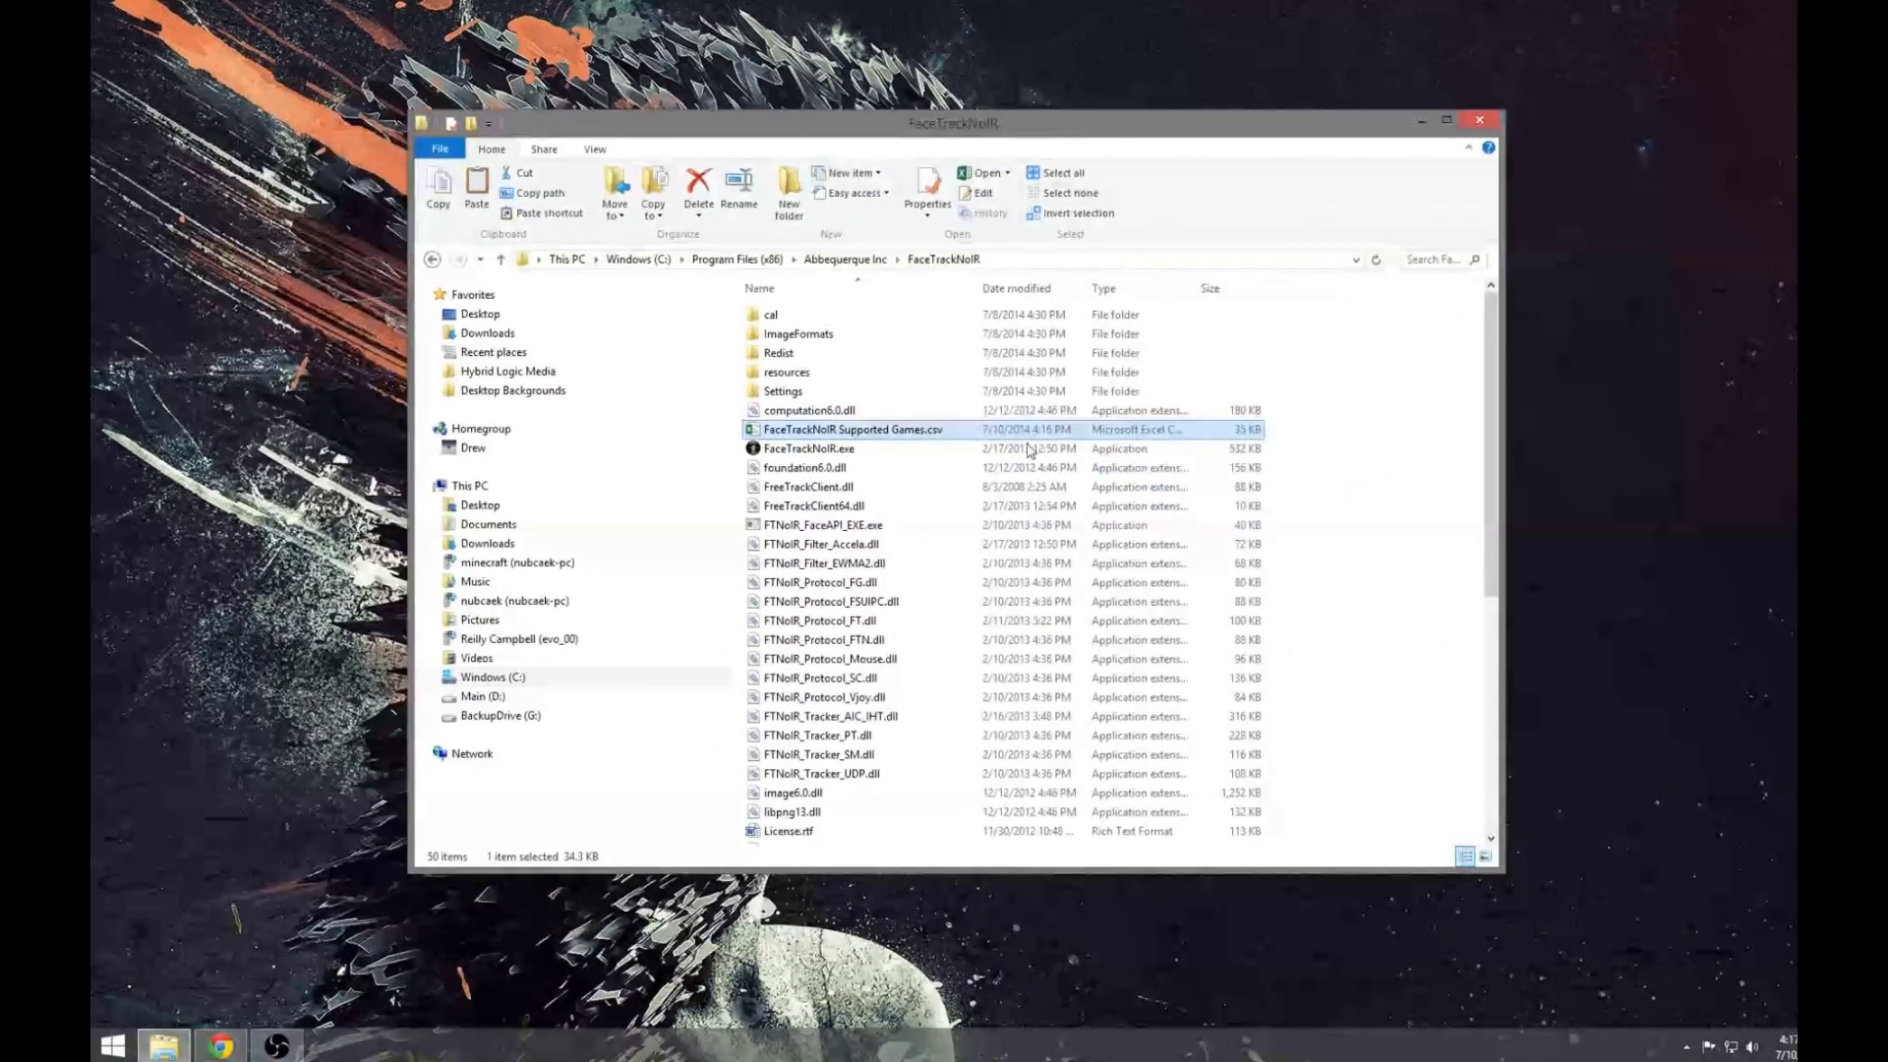
# - Launch FaceTrackNoIR.exe from its program folder, minimize the folder window and centre the program window on the desktop
pyautogui.doubleClick(849, 452)
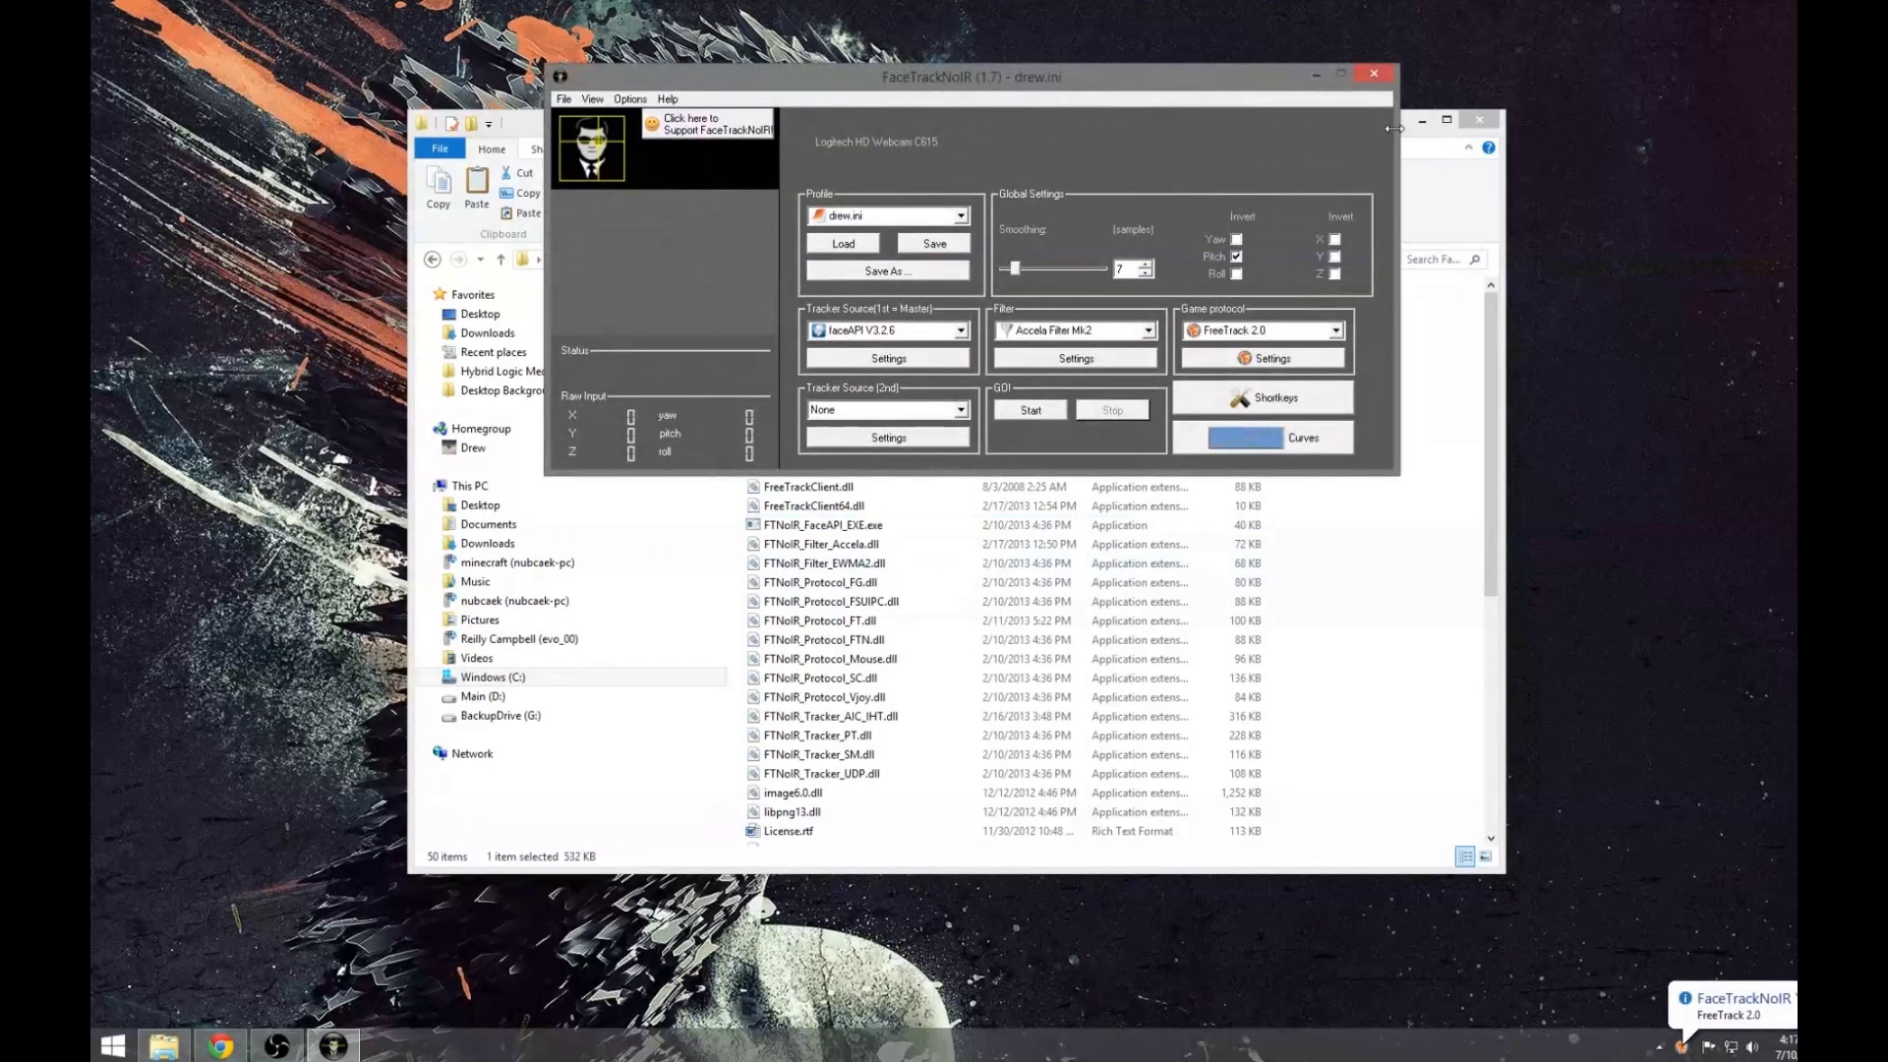
pyautogui.click(1417, 128)
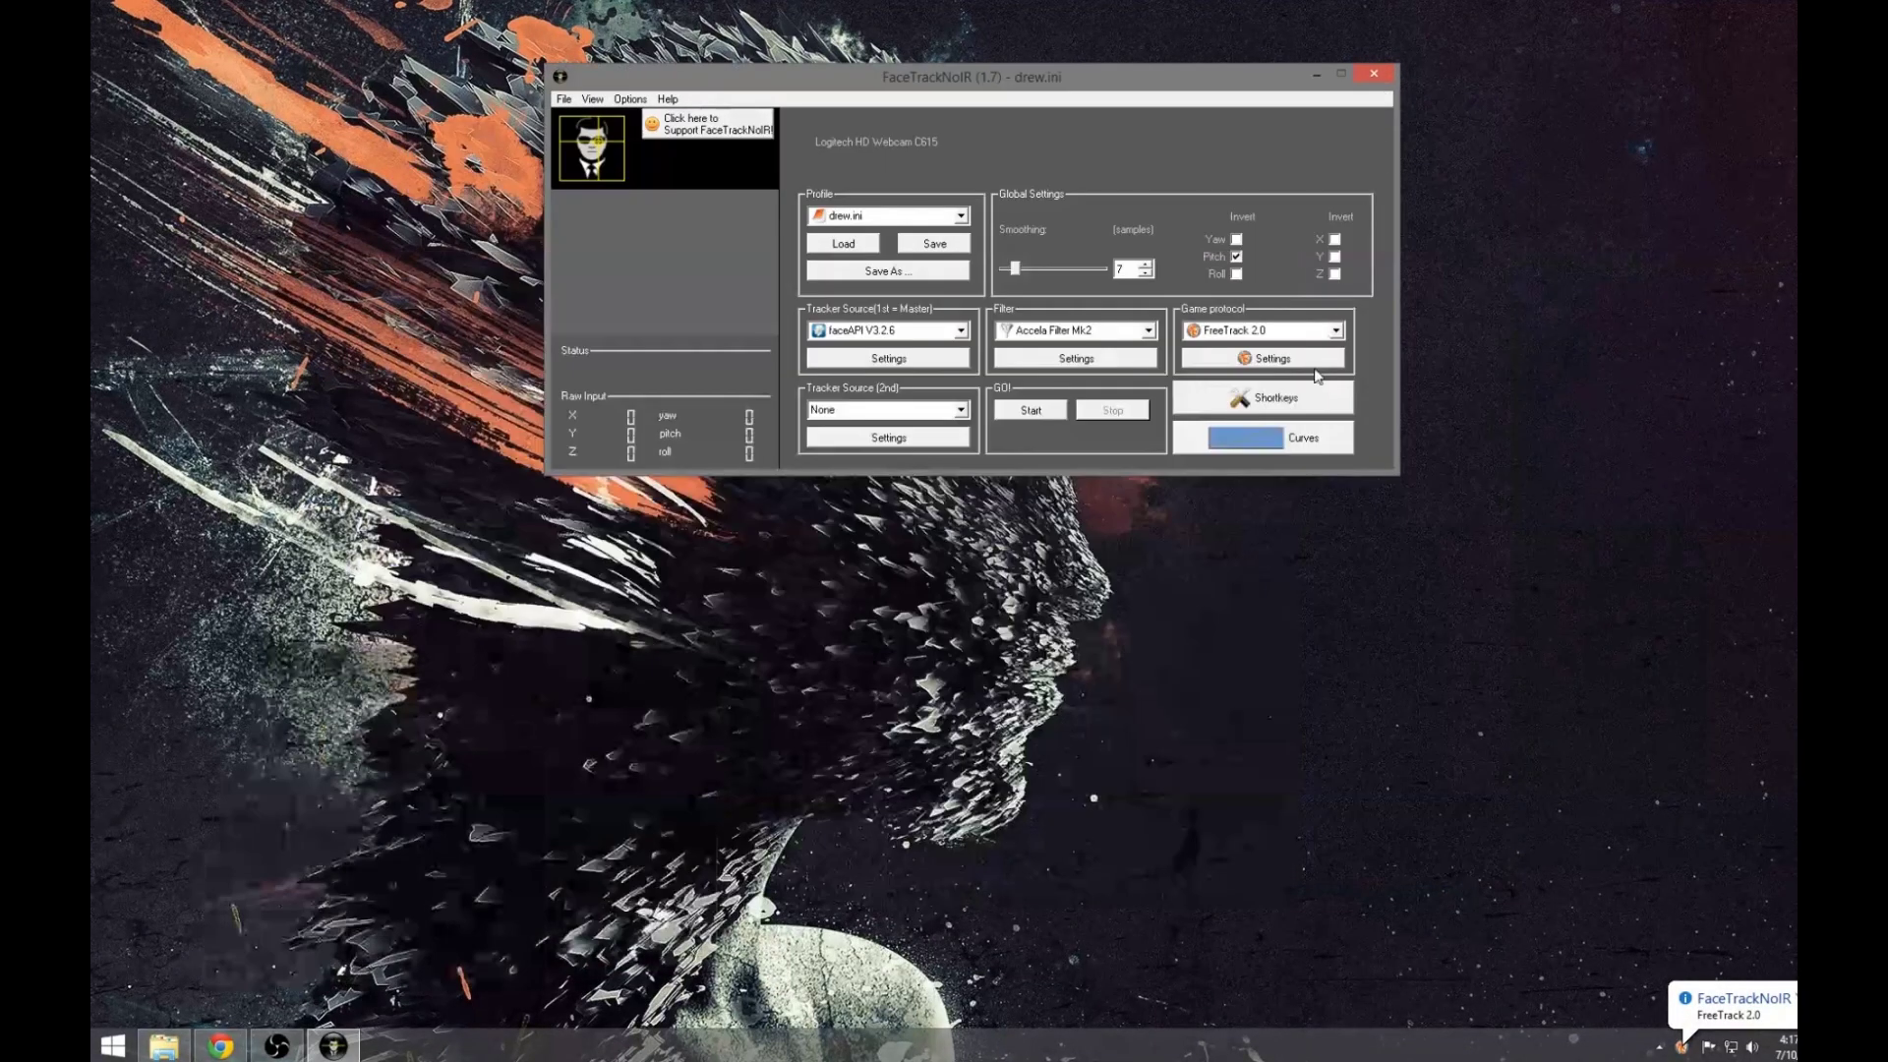
pyautogui.moveTo(1006, 79); pyautogui.dragTo(1018, 317)
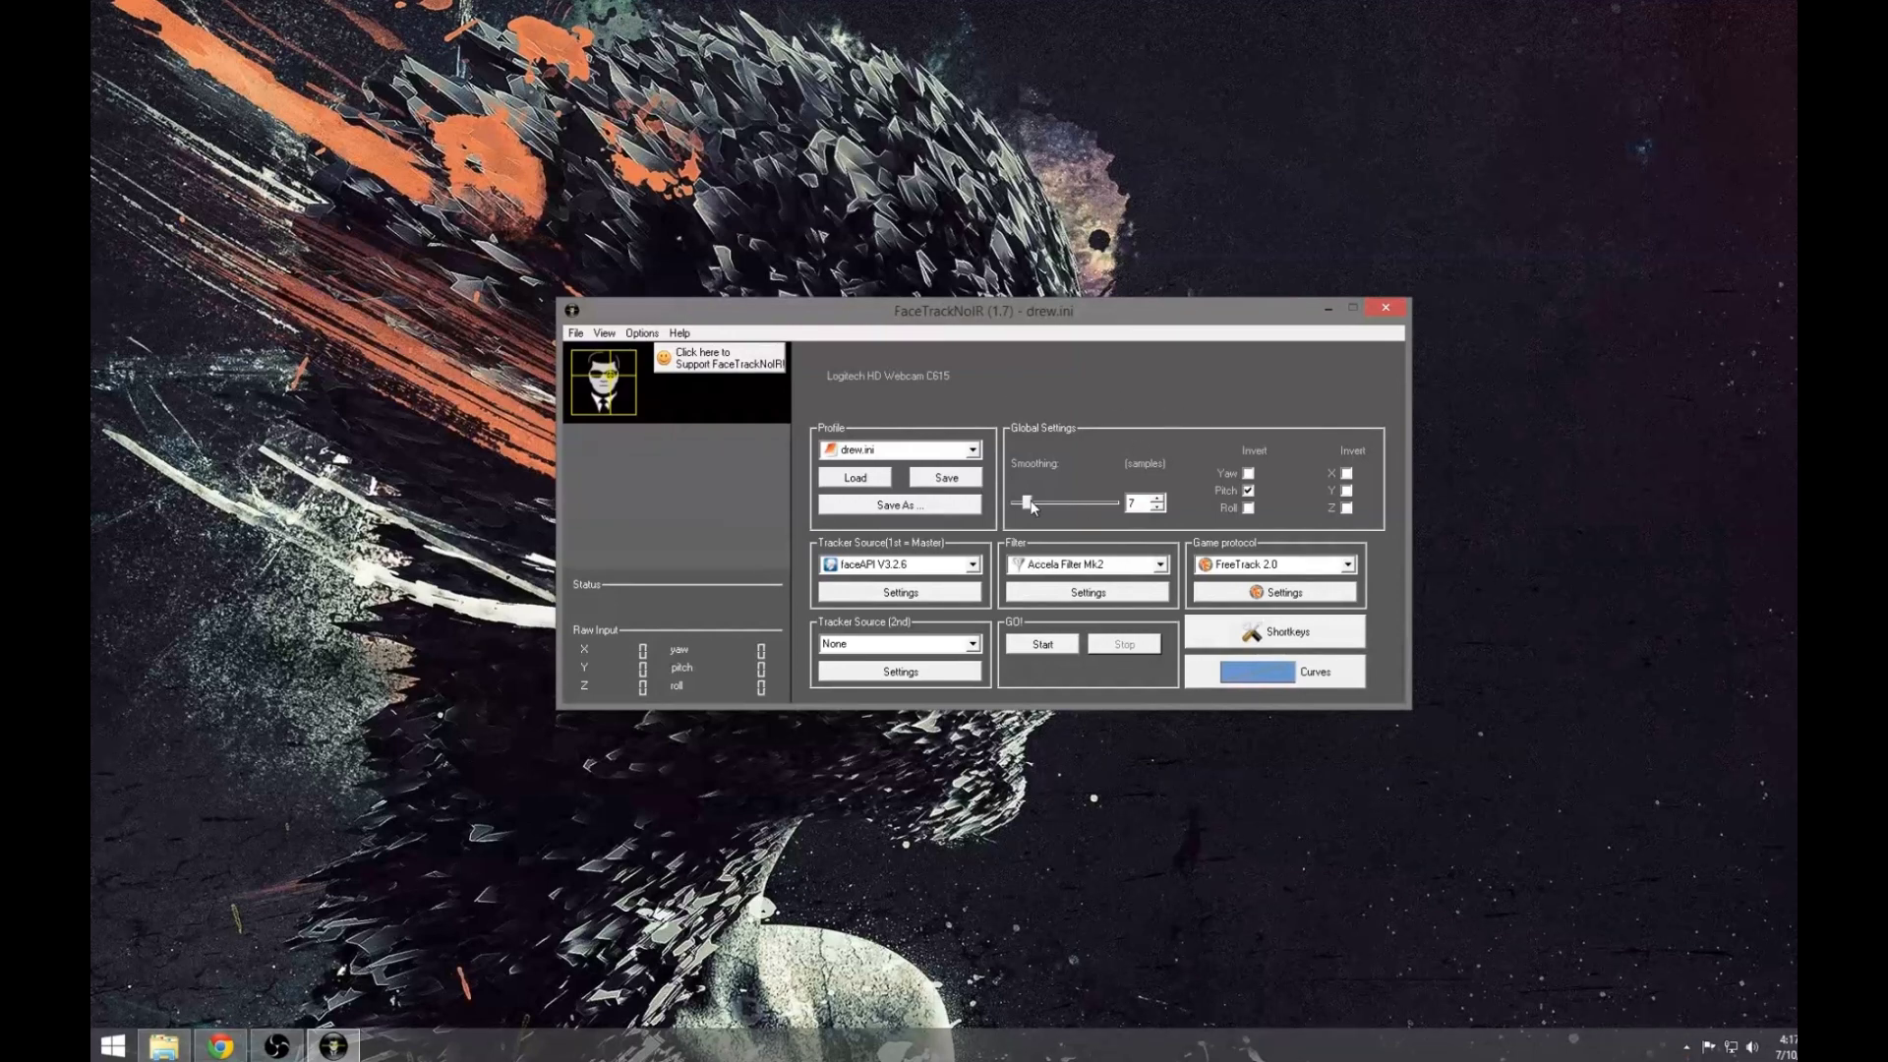
# - Set the global smoothing to 1 sample and turn off the pitch inversion
pyautogui.moveTo(1027, 507); pyautogui.dragTo(986, 519)
pyautogui.click(1248, 492)
# - Disable the X and Z axes in the faceAPI tracker settings and accept the dialog
pyautogui.click(914, 592)
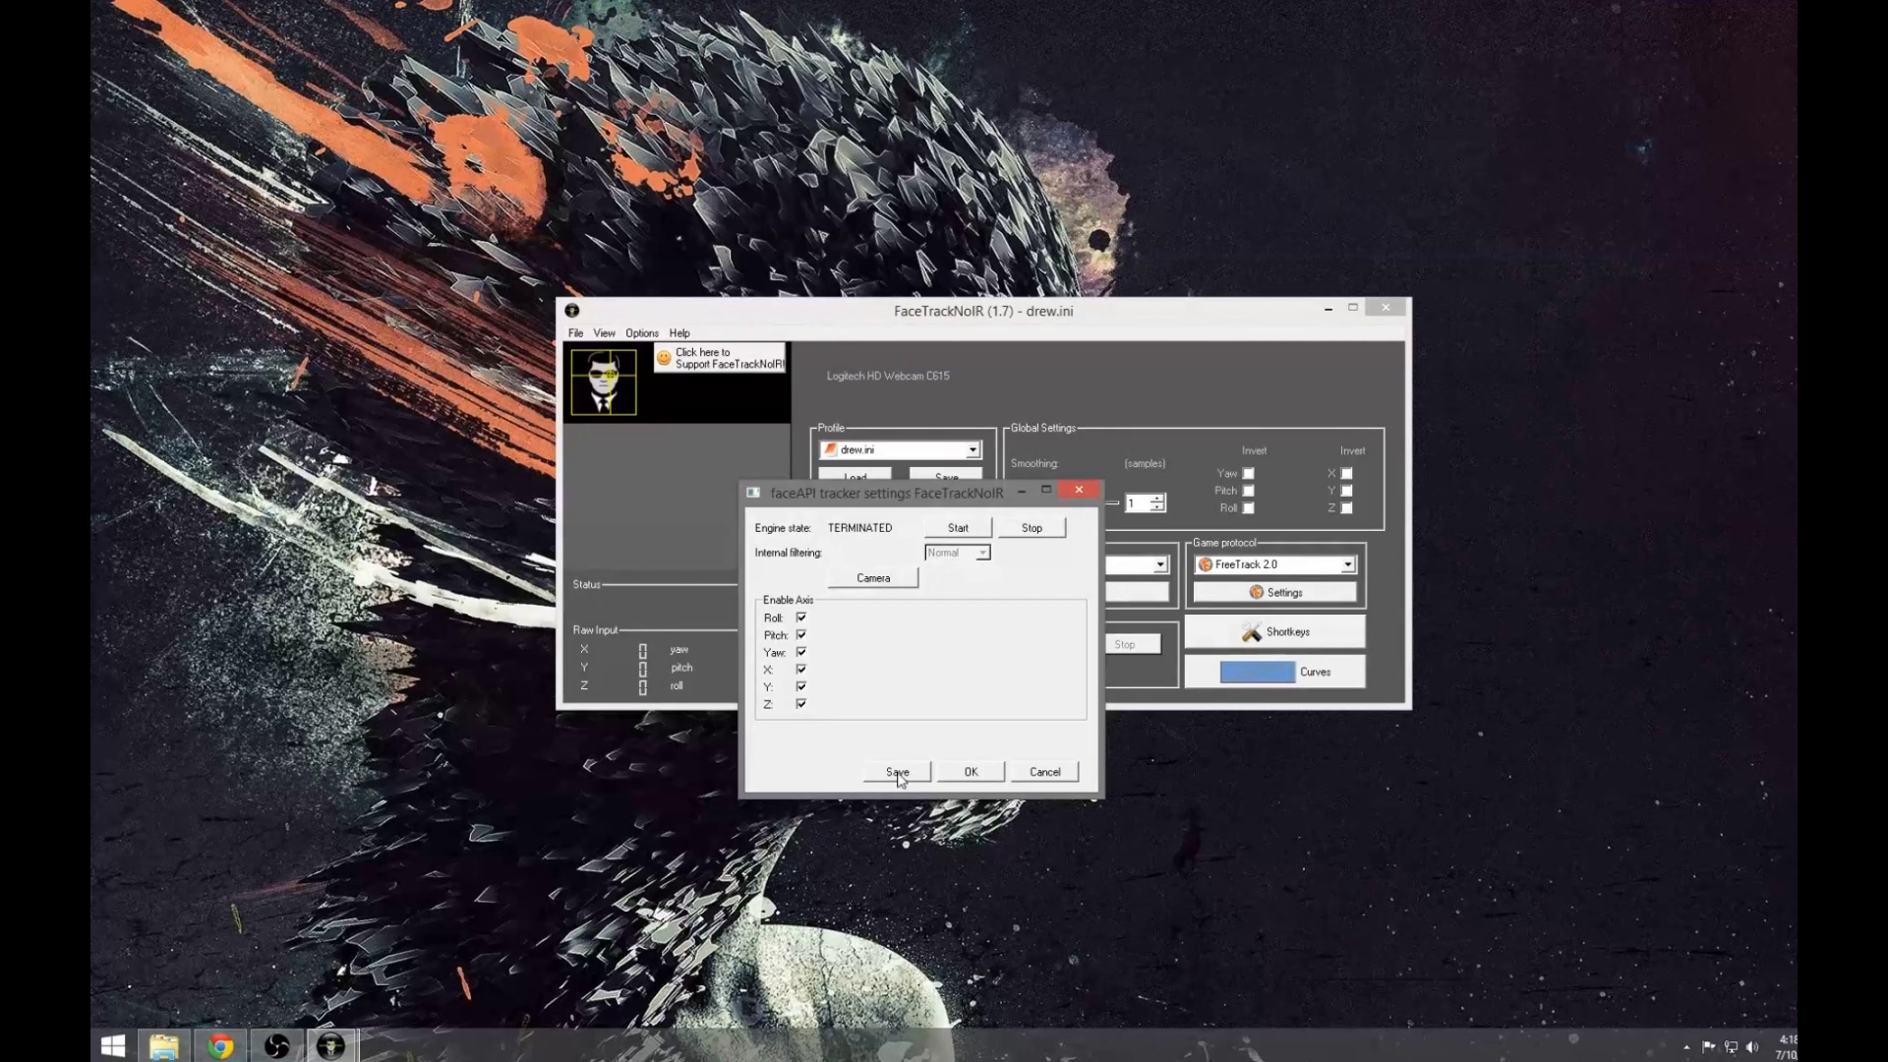
pyautogui.click(970, 771)
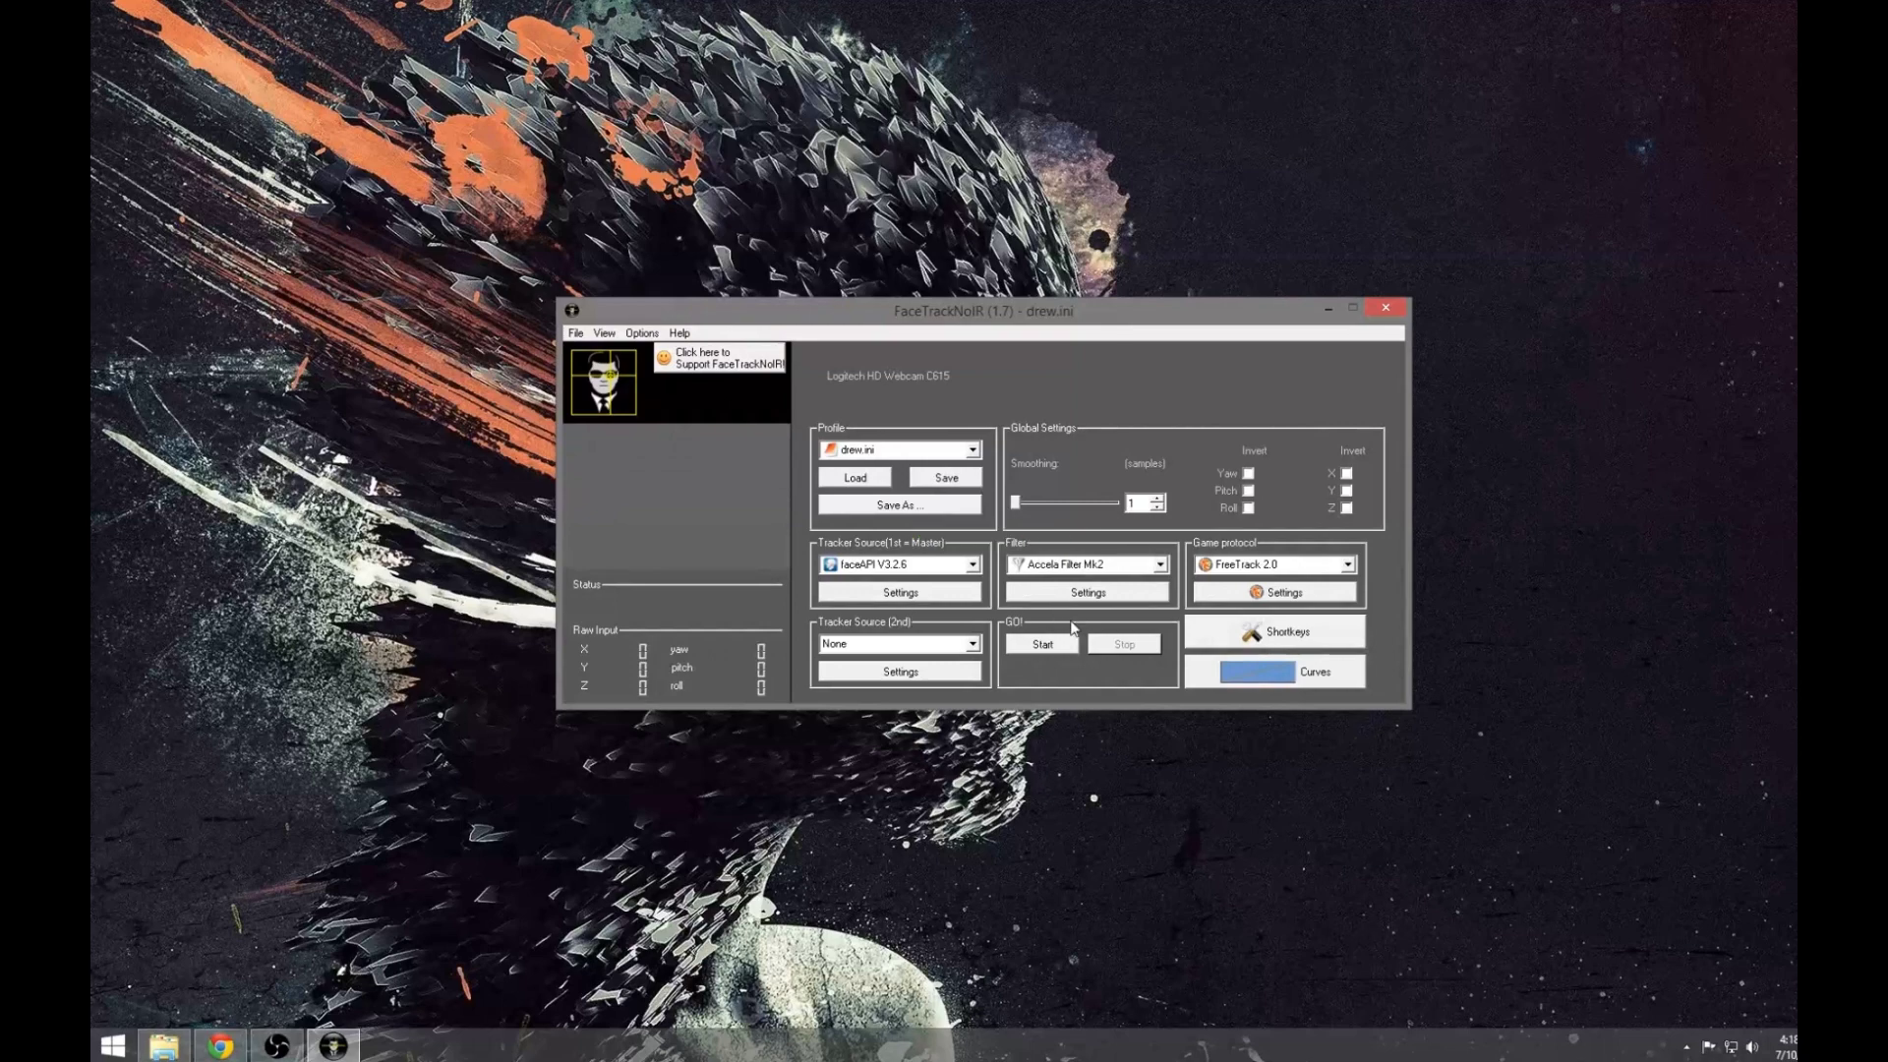
pyautogui.click(952, 593)
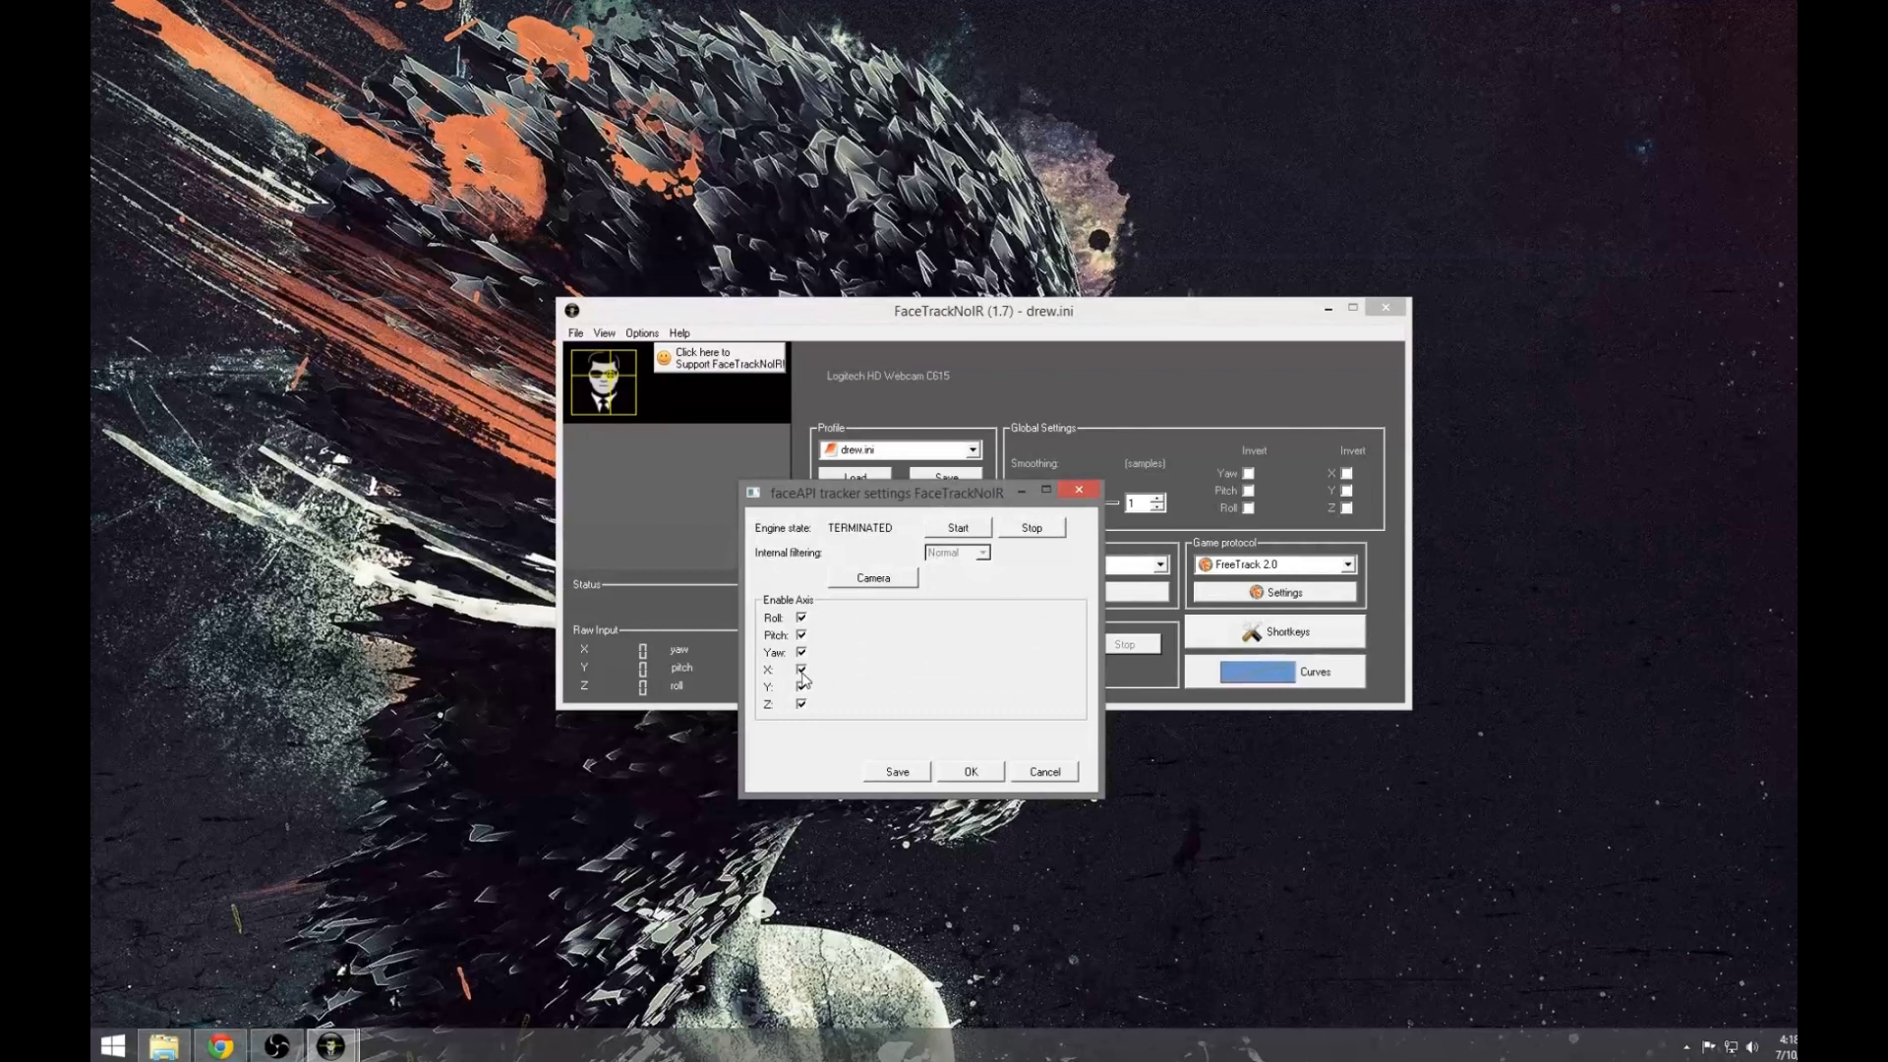
pyautogui.click(801, 671)
pyautogui.click(801, 703)
pyautogui.click(971, 773)
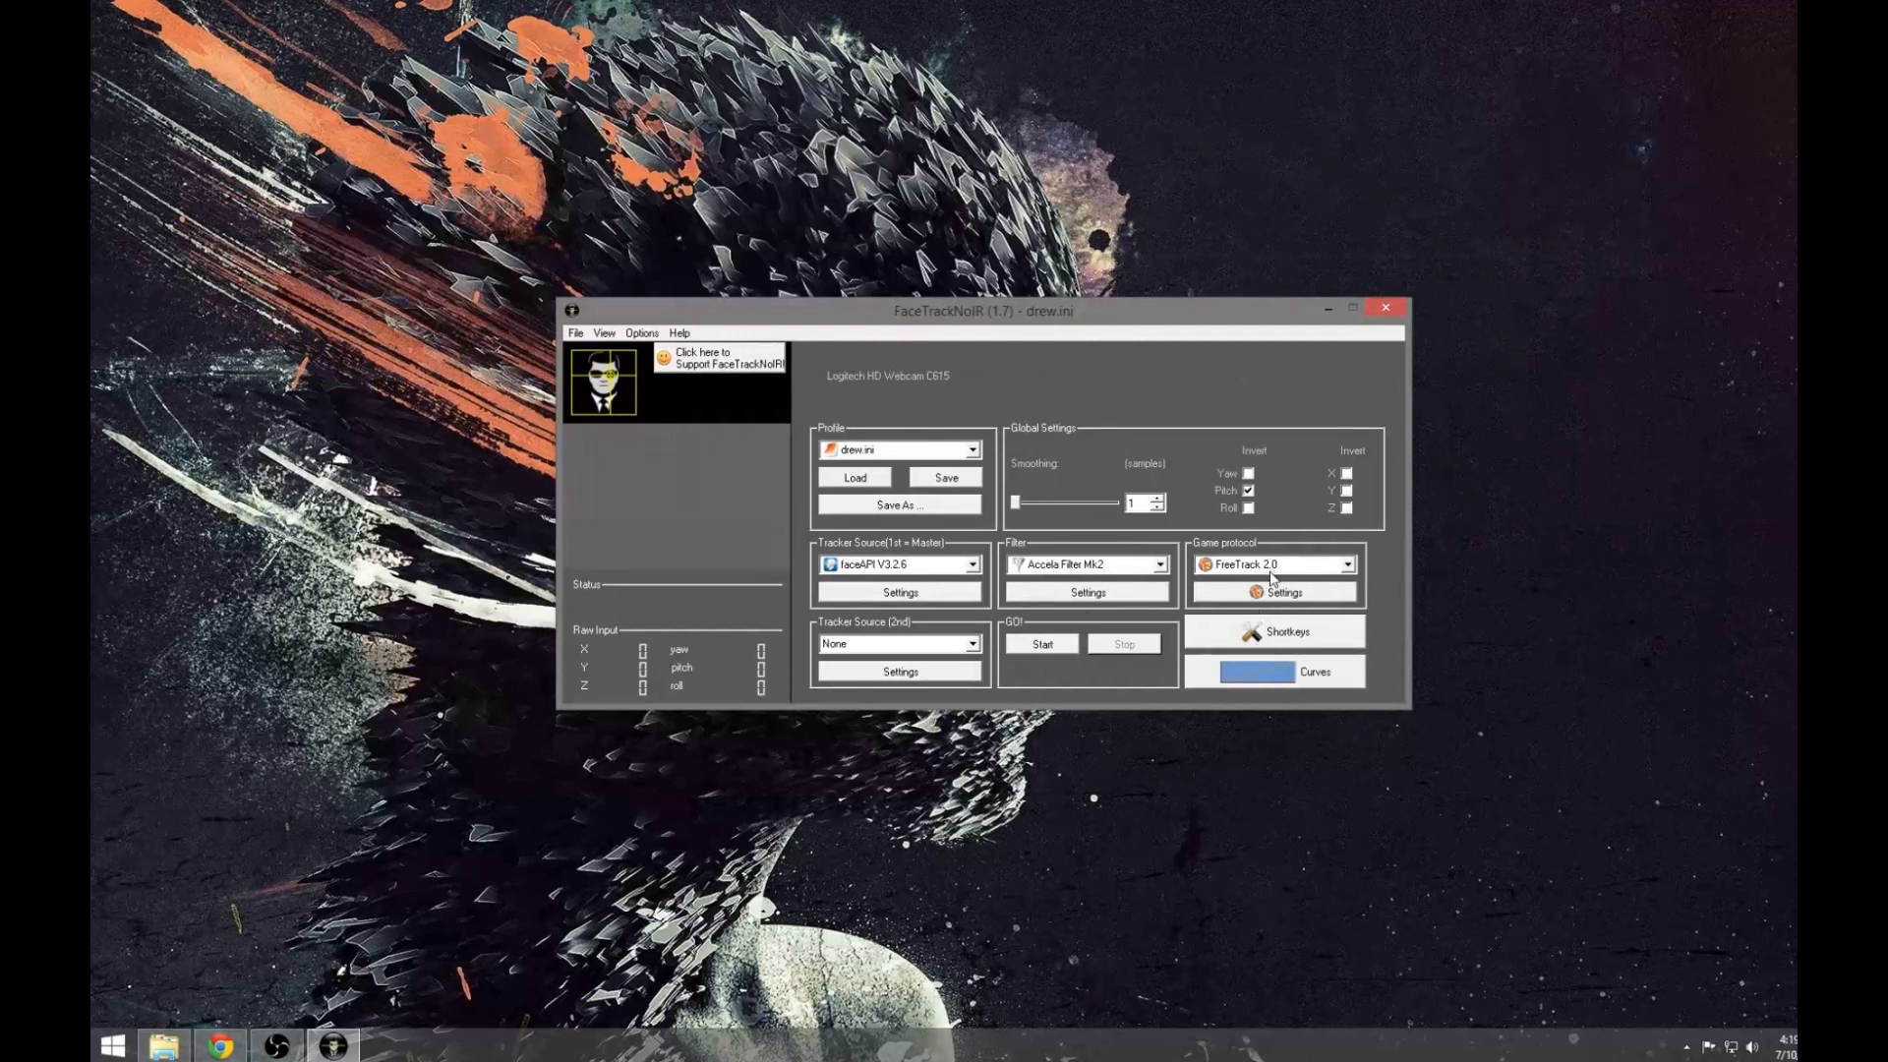
# - Examine the FreeTrack 2.0 game protocol settings, including the dummy TrackIR and interface options, without changing them
pyautogui.click(1302, 593)
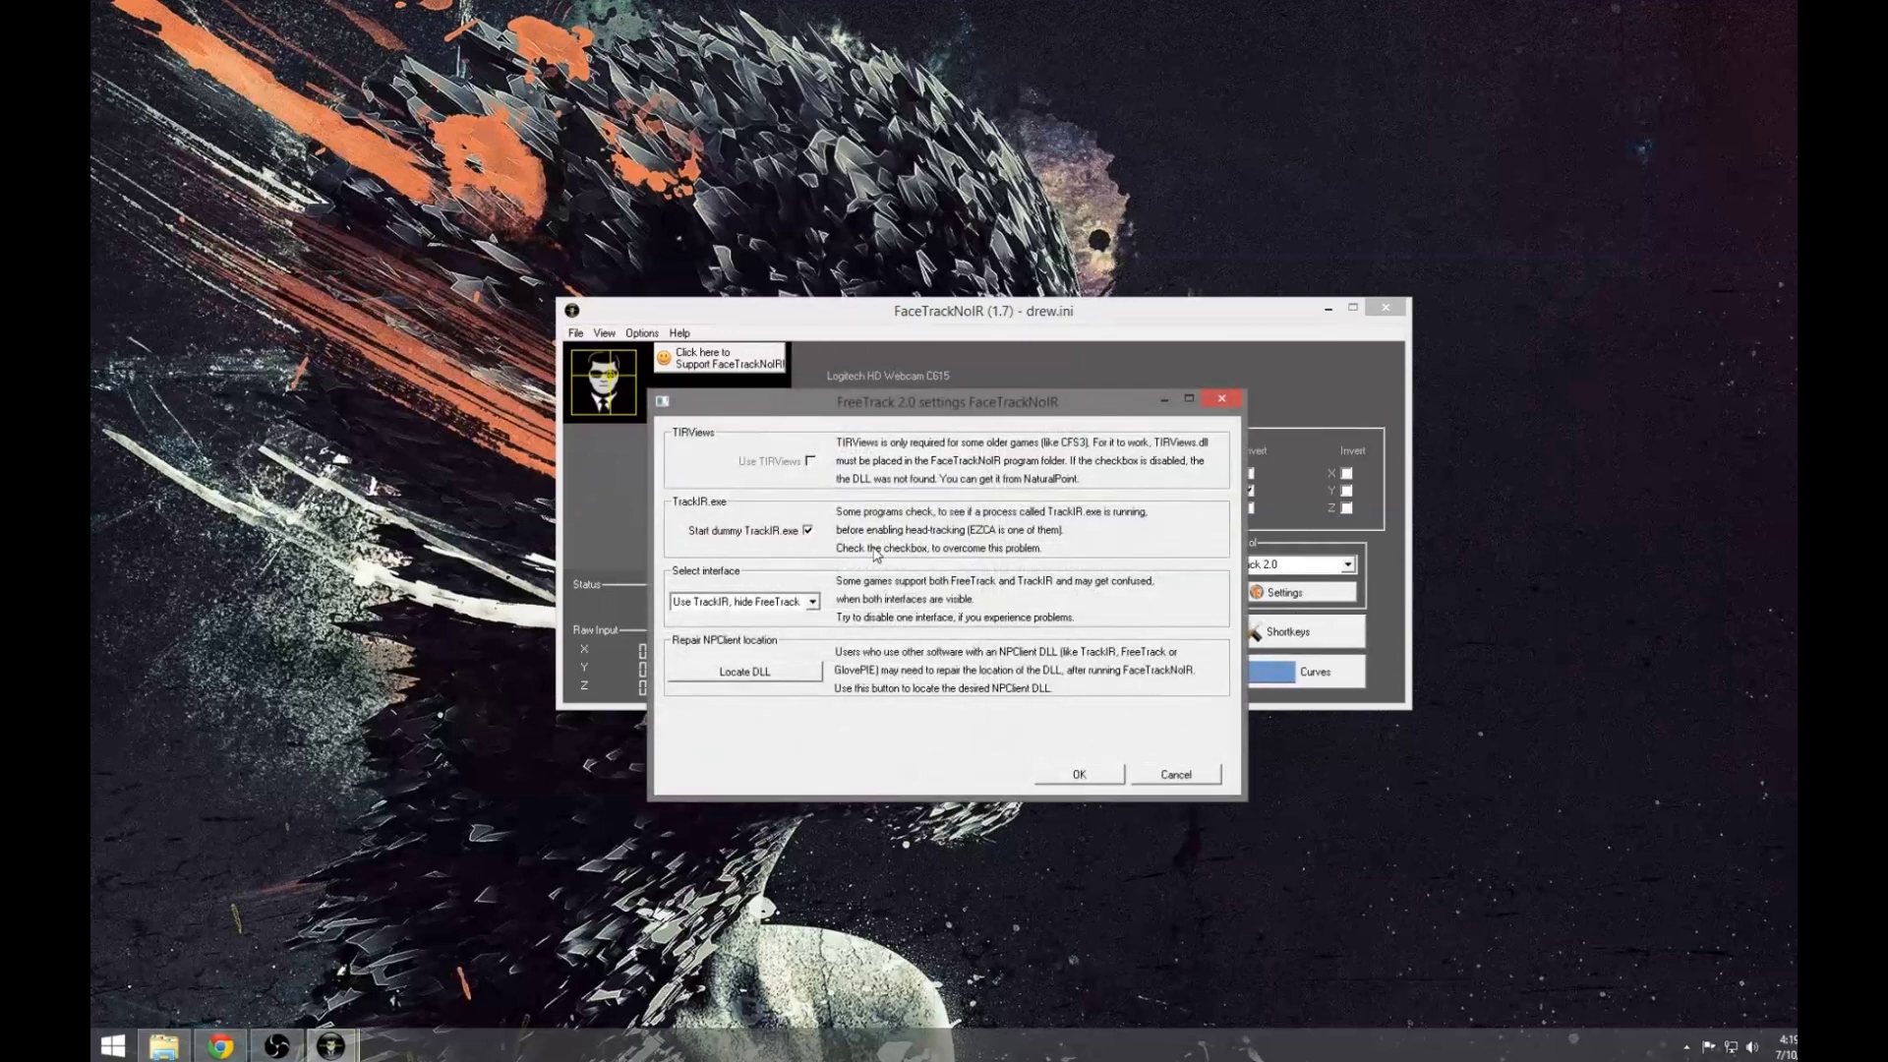
pyautogui.moveTo(1019, 407); pyautogui.dragTo(818, 399)
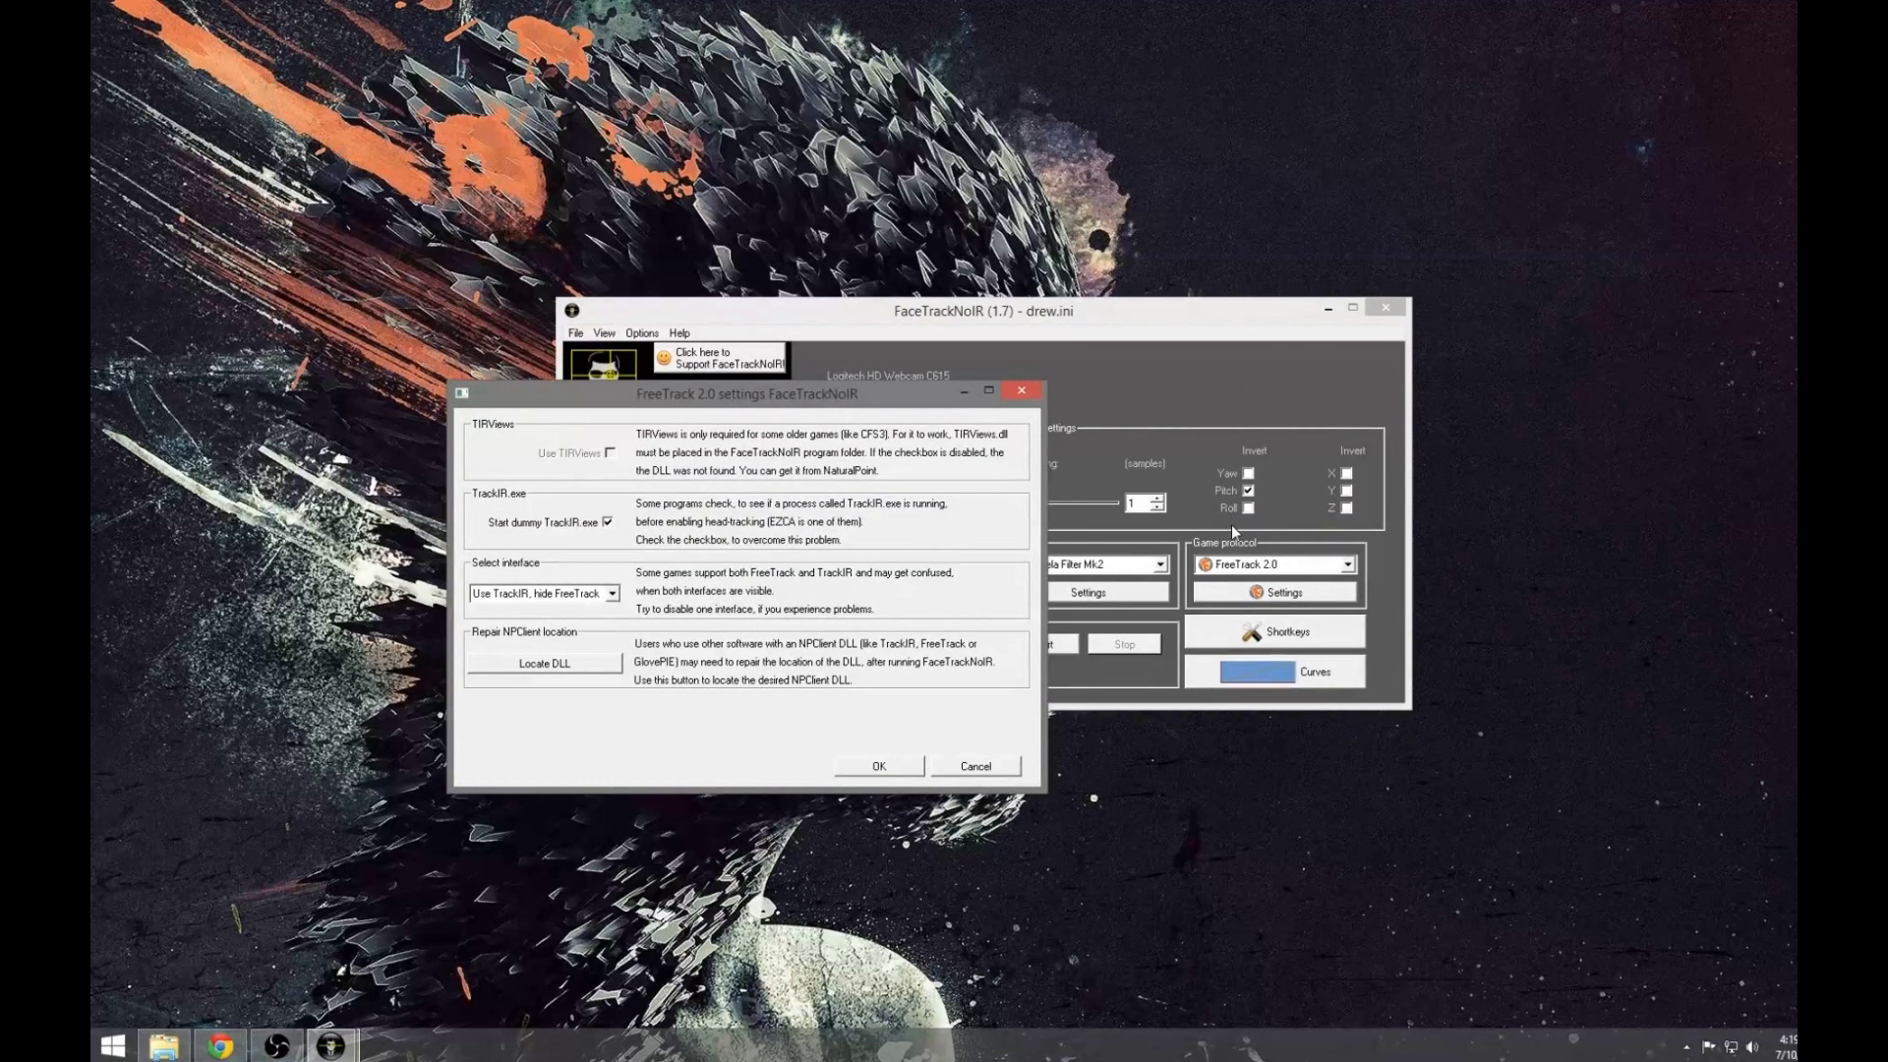
pyautogui.click(1021, 391)
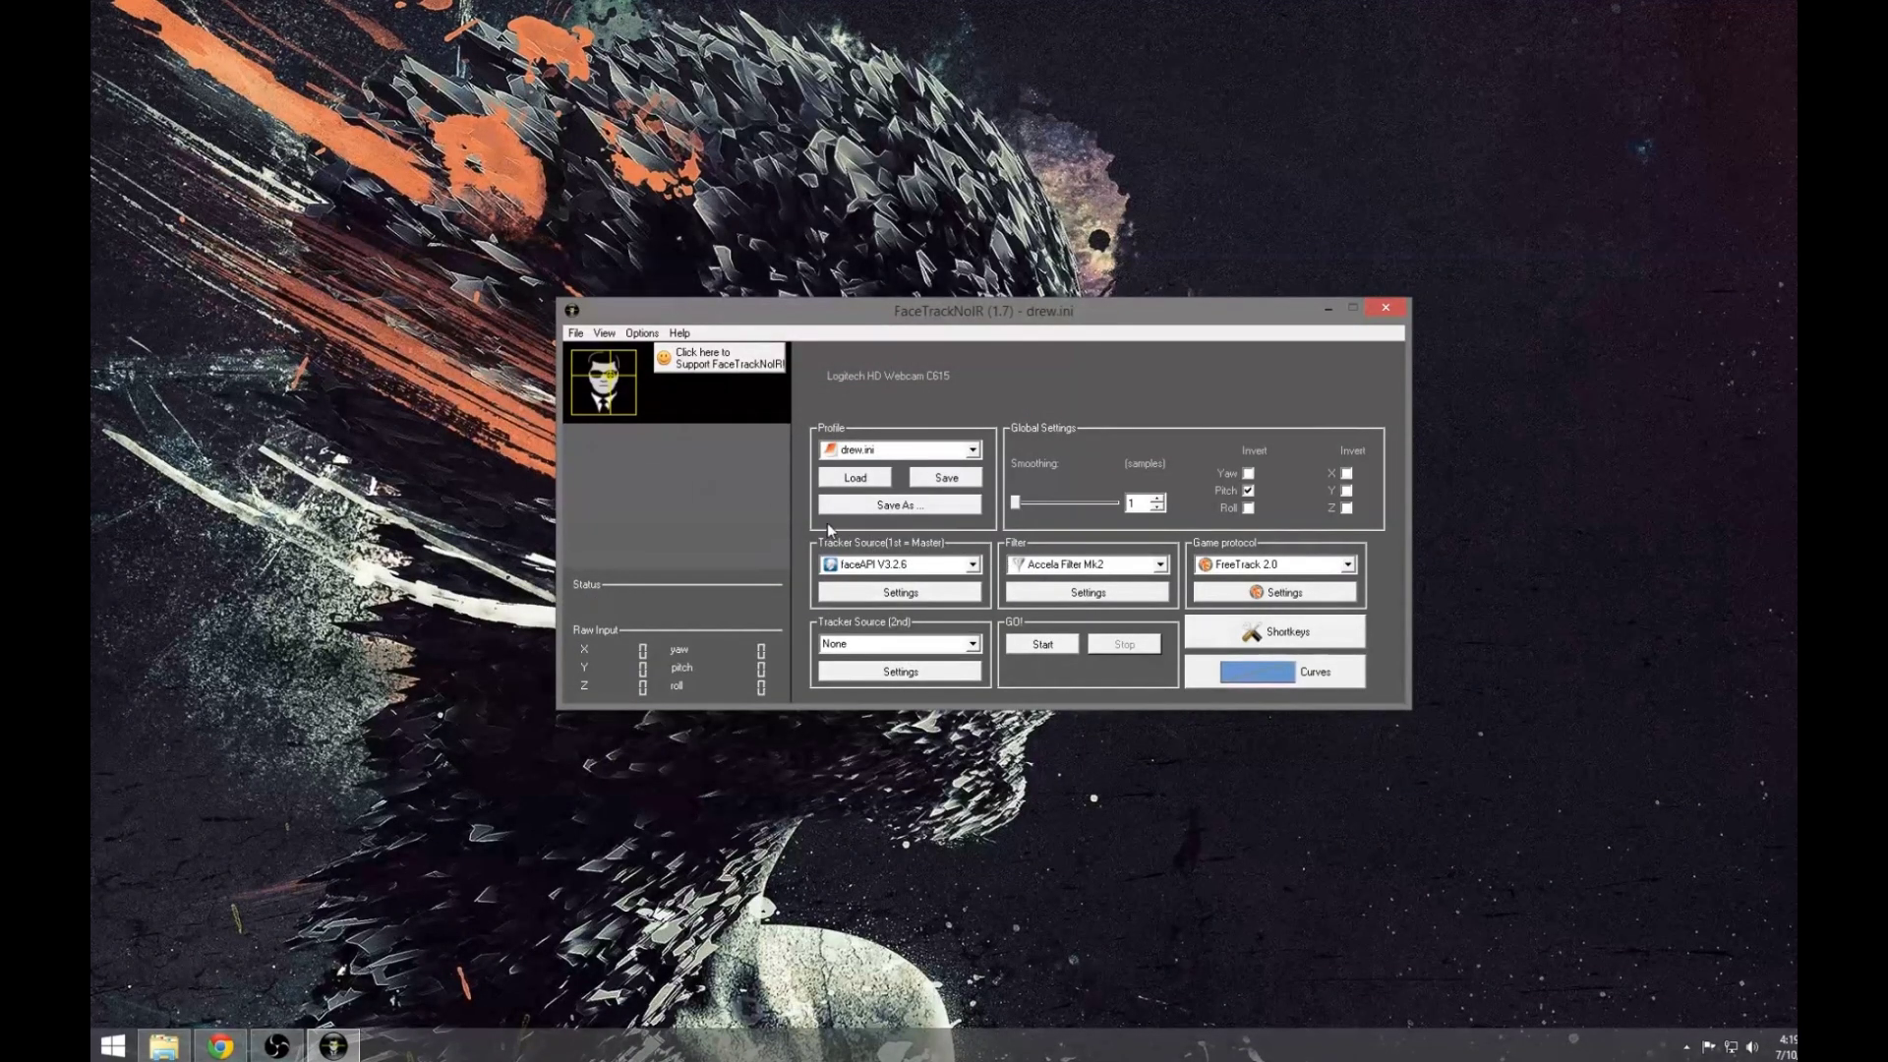
# - Select PointTracker 1.0 as the first tracker source, examine its clip model settings, and restore faceAPI V3.2.6 as the source
pyautogui.click(925, 564)
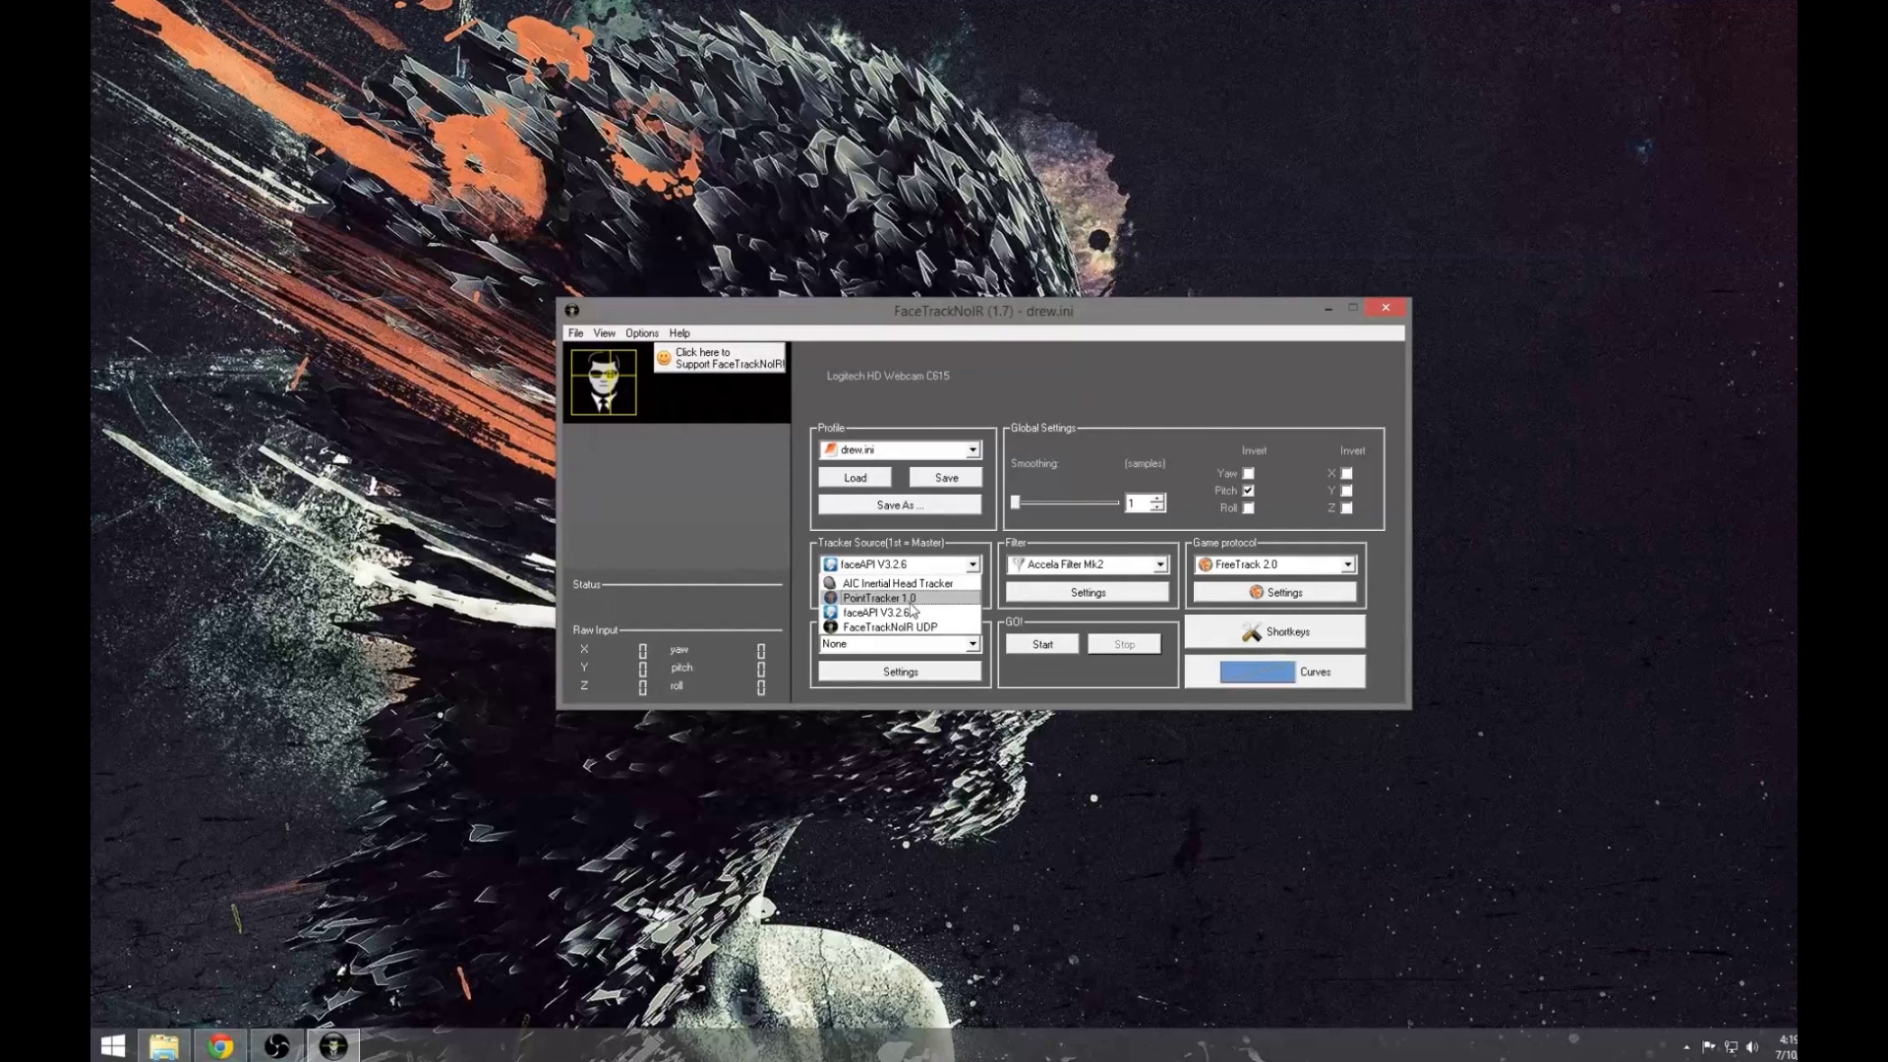
pyautogui.click(916, 600)
pyautogui.click(845, 592)
pyautogui.click(837, 527)
pyautogui.click(889, 527)
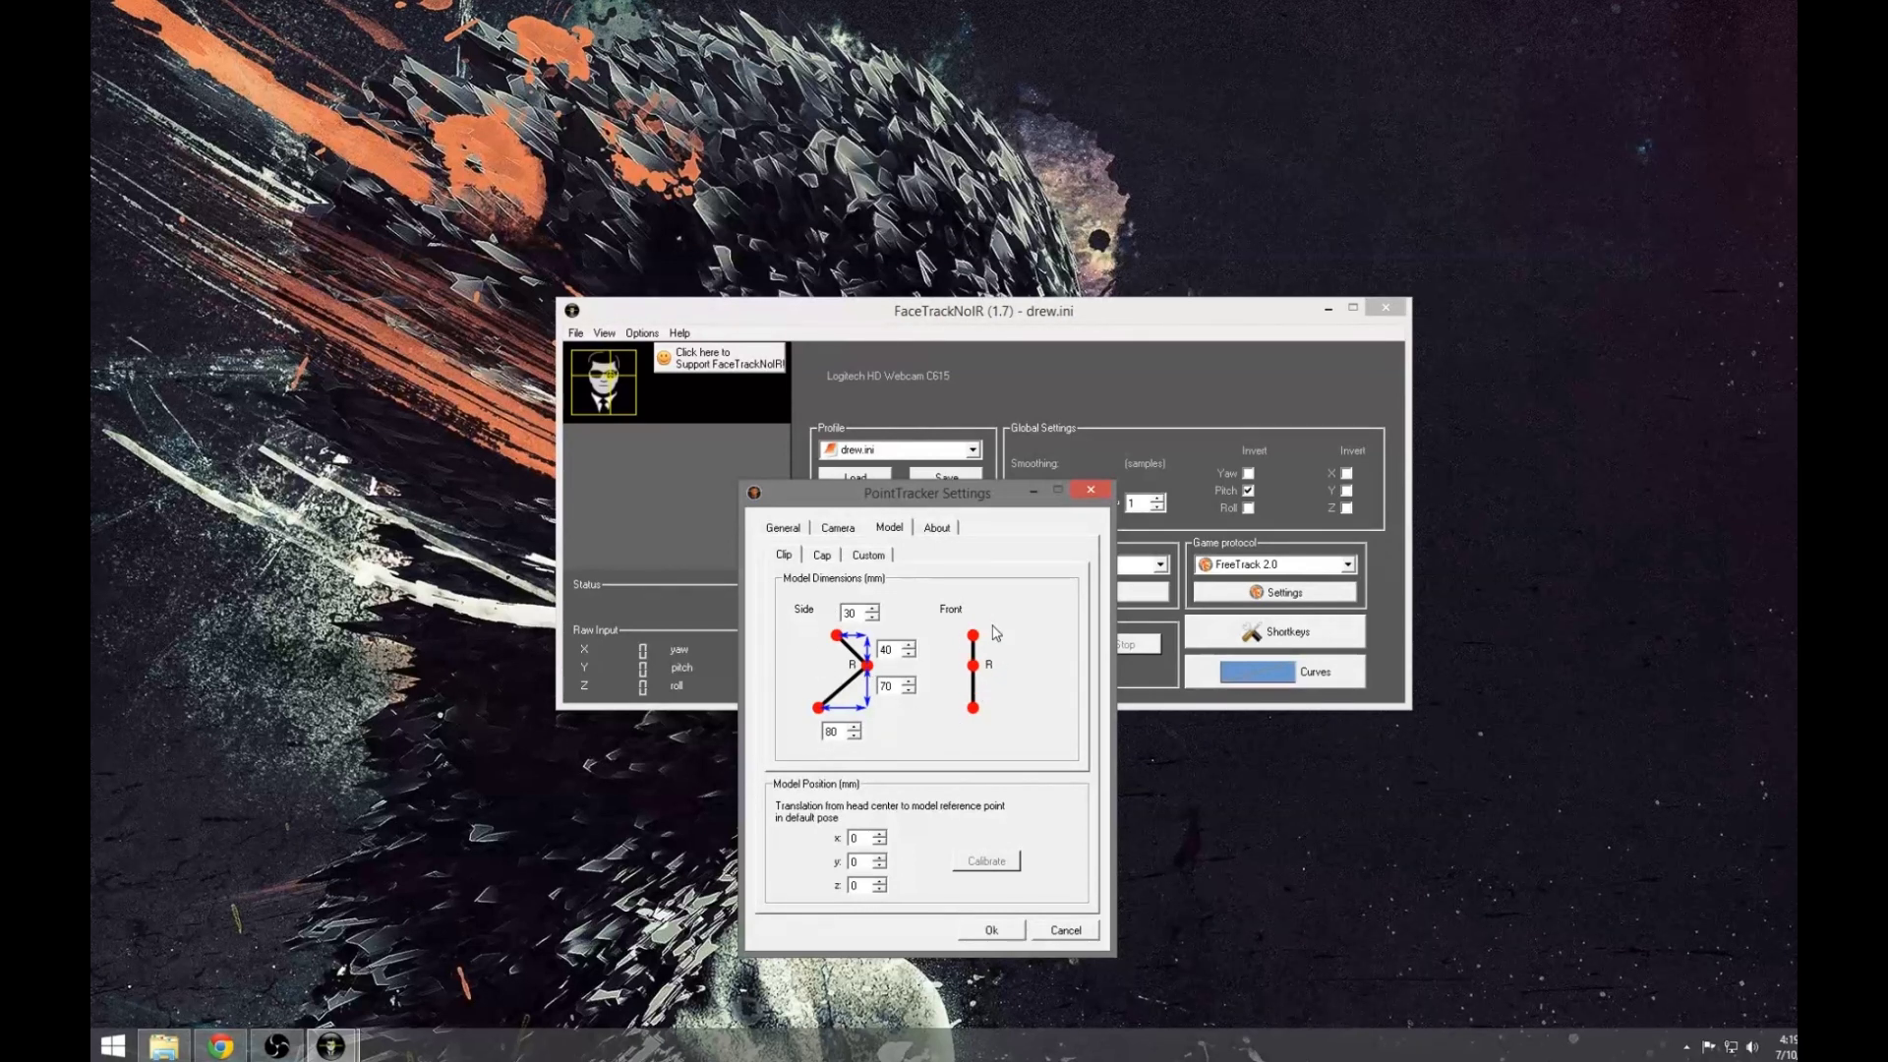
pyautogui.moveTo(965, 505); pyautogui.dragTo(582, 470)
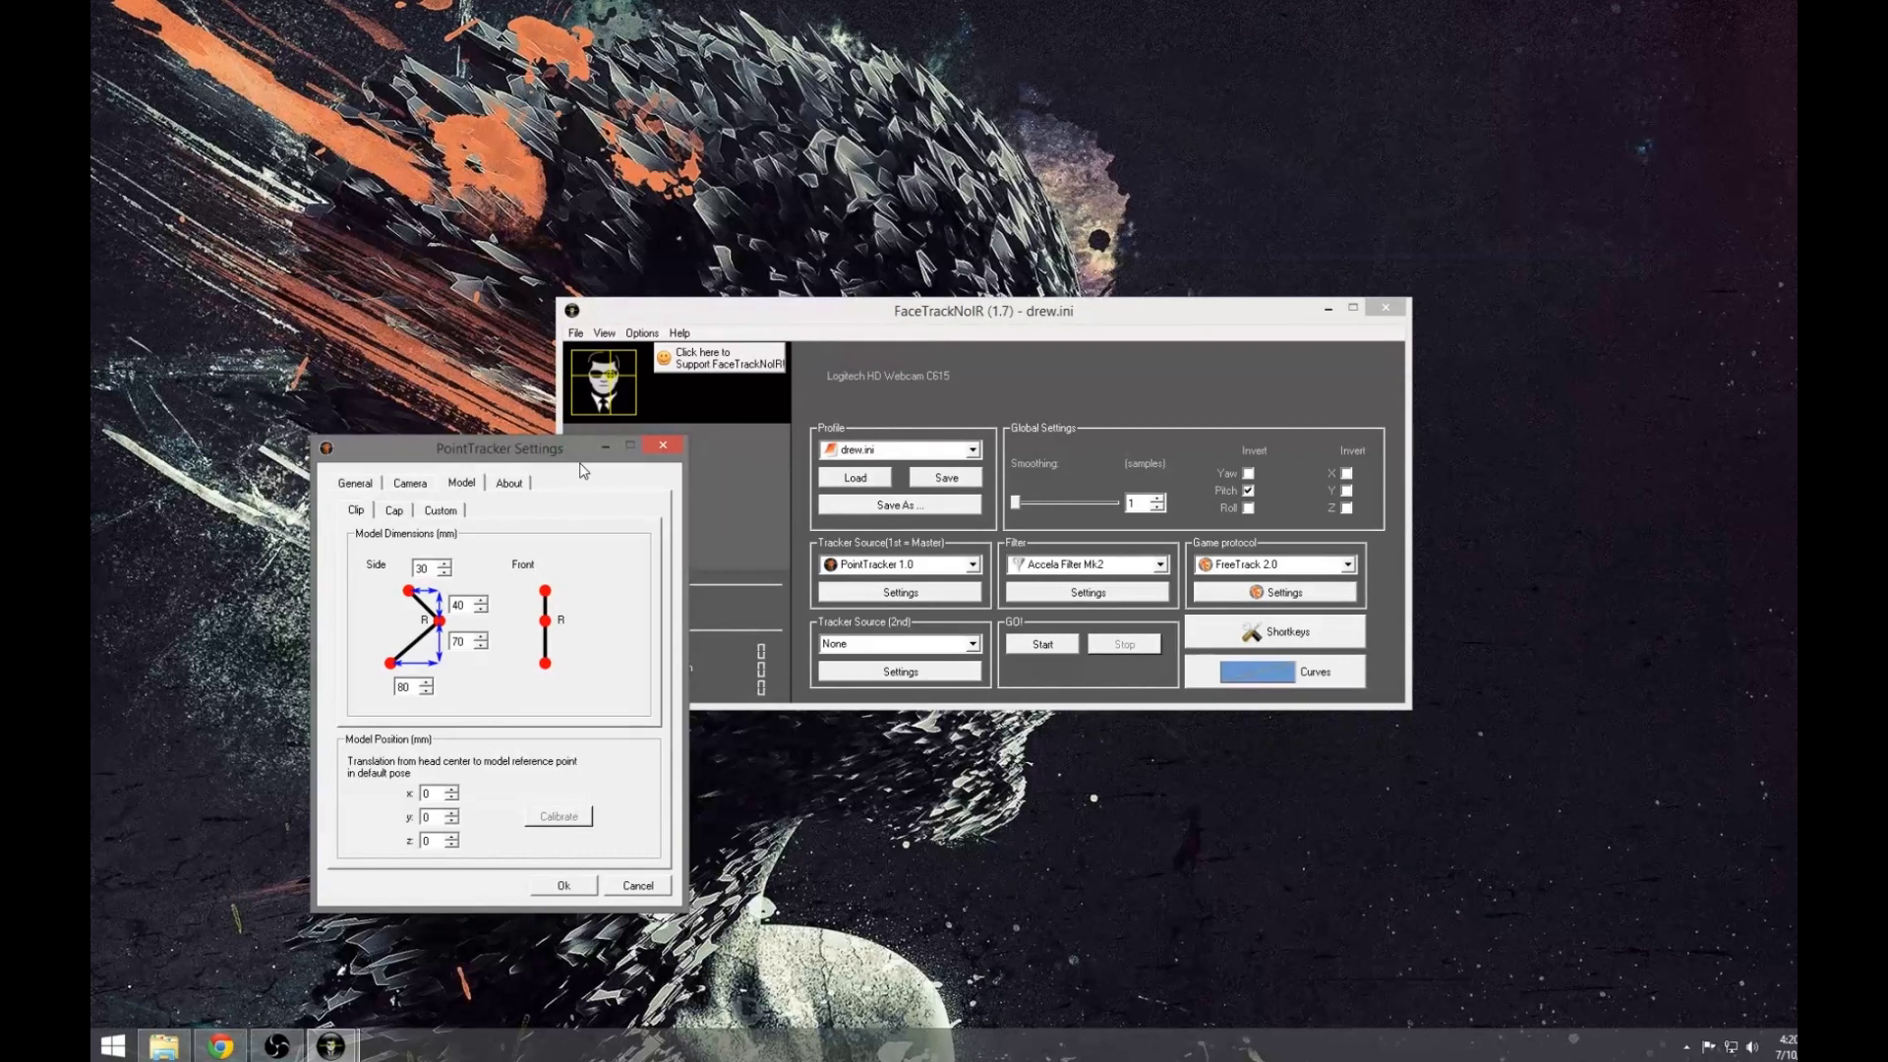
pyautogui.moveTo(518, 458); pyautogui.dragTo(505, 464)
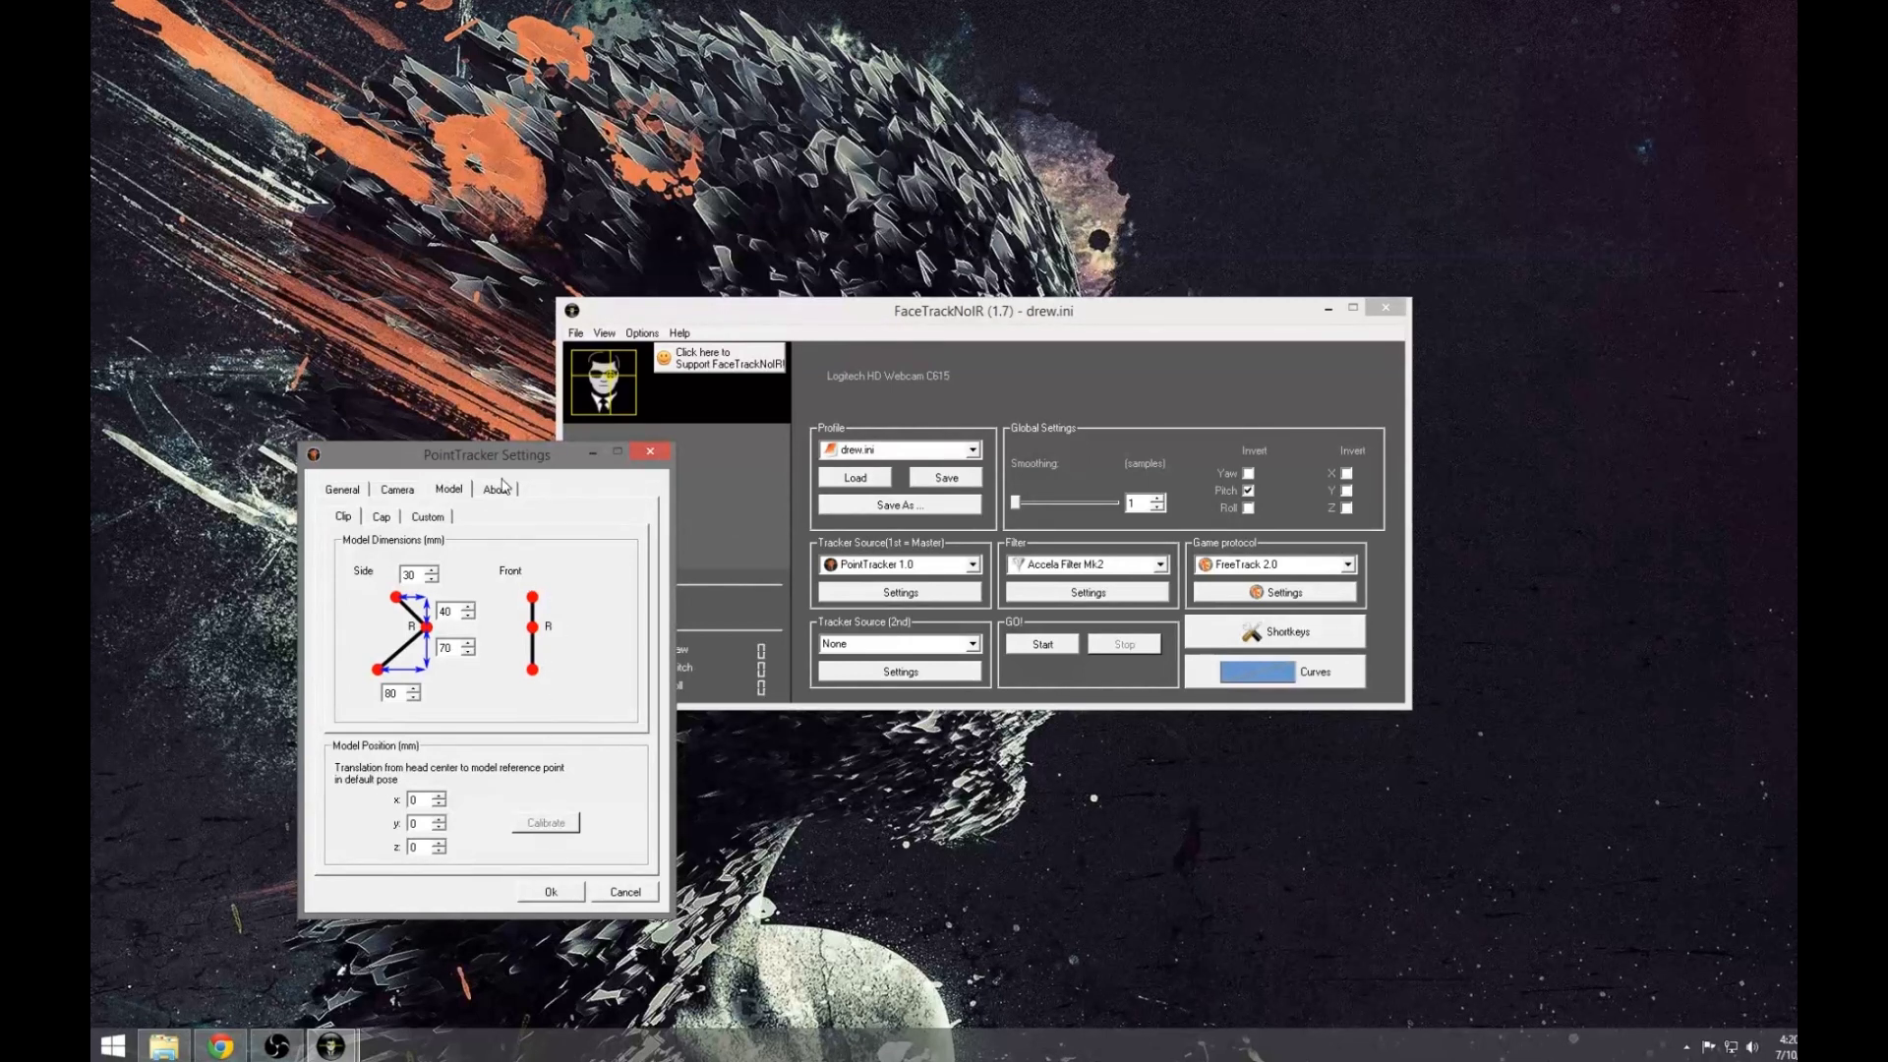
pyautogui.moveTo(505, 462); pyautogui.dragTo(497, 465)
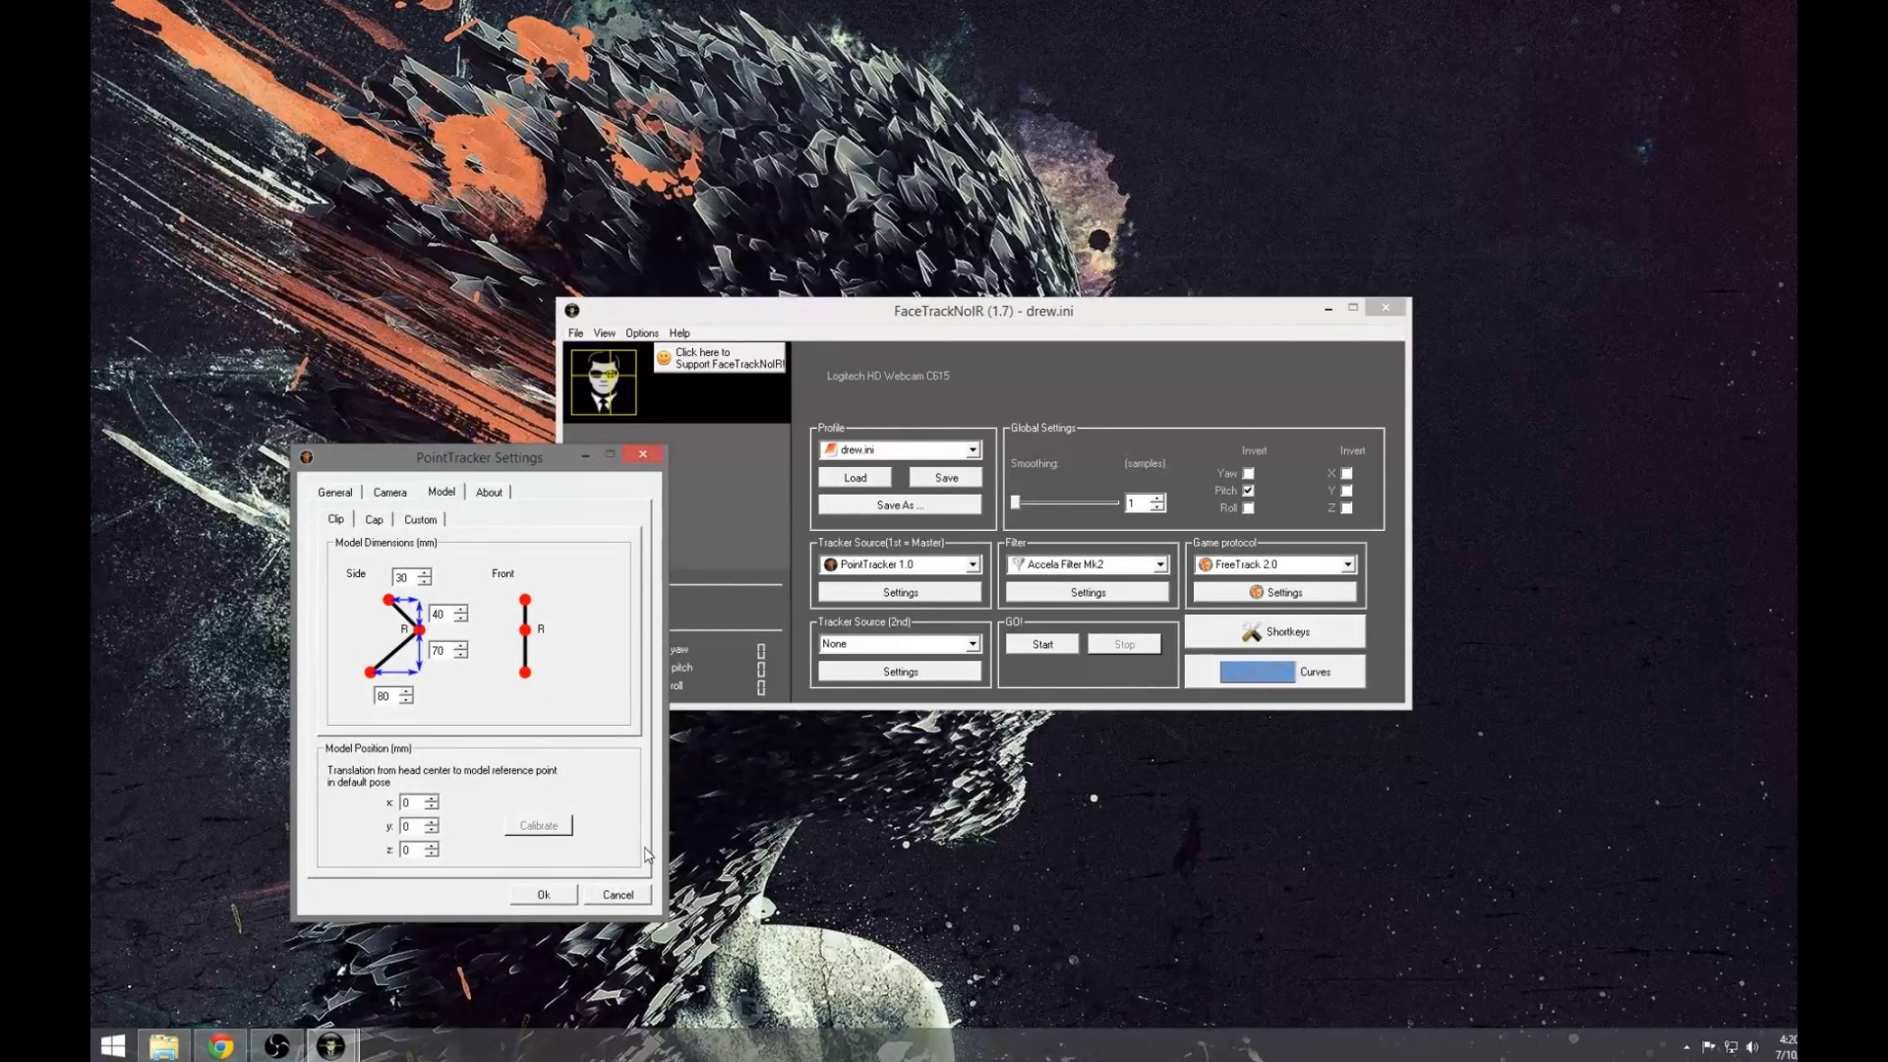
pyautogui.click(568, 896)
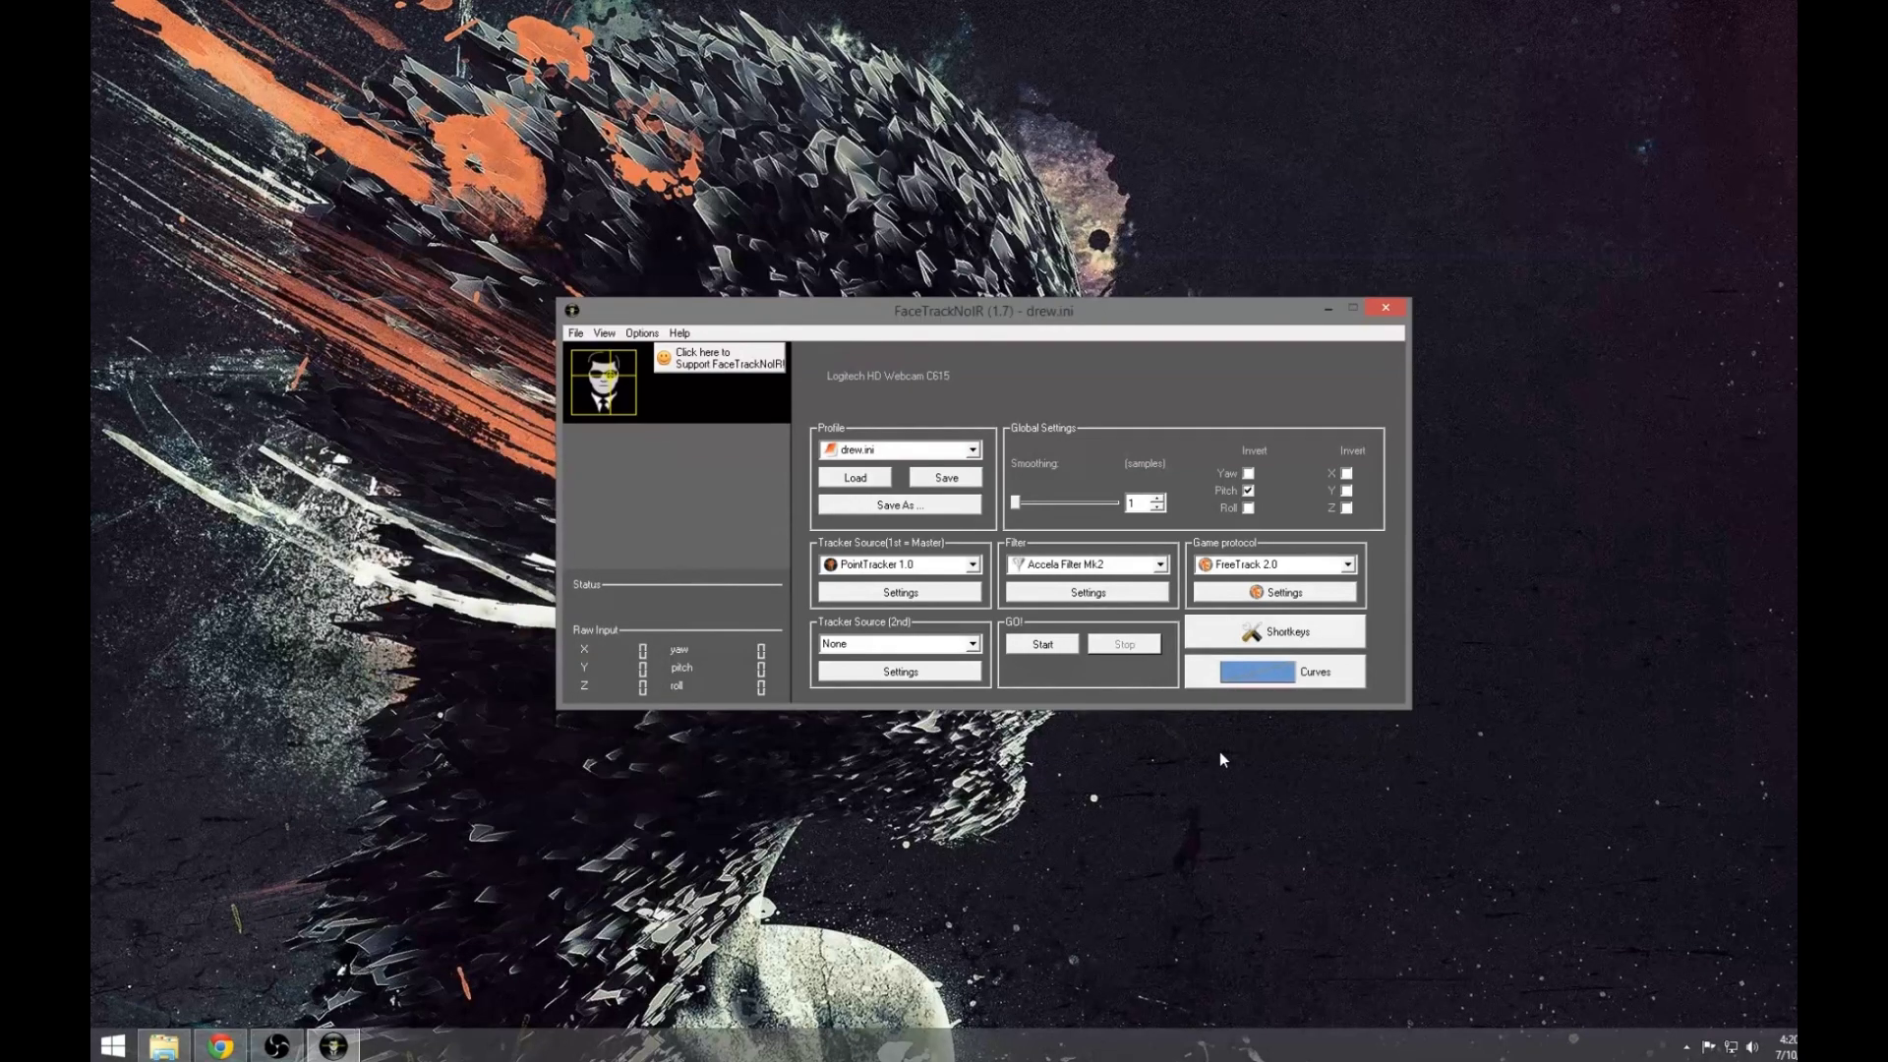
pyautogui.click(900, 565)
pyautogui.click(914, 613)
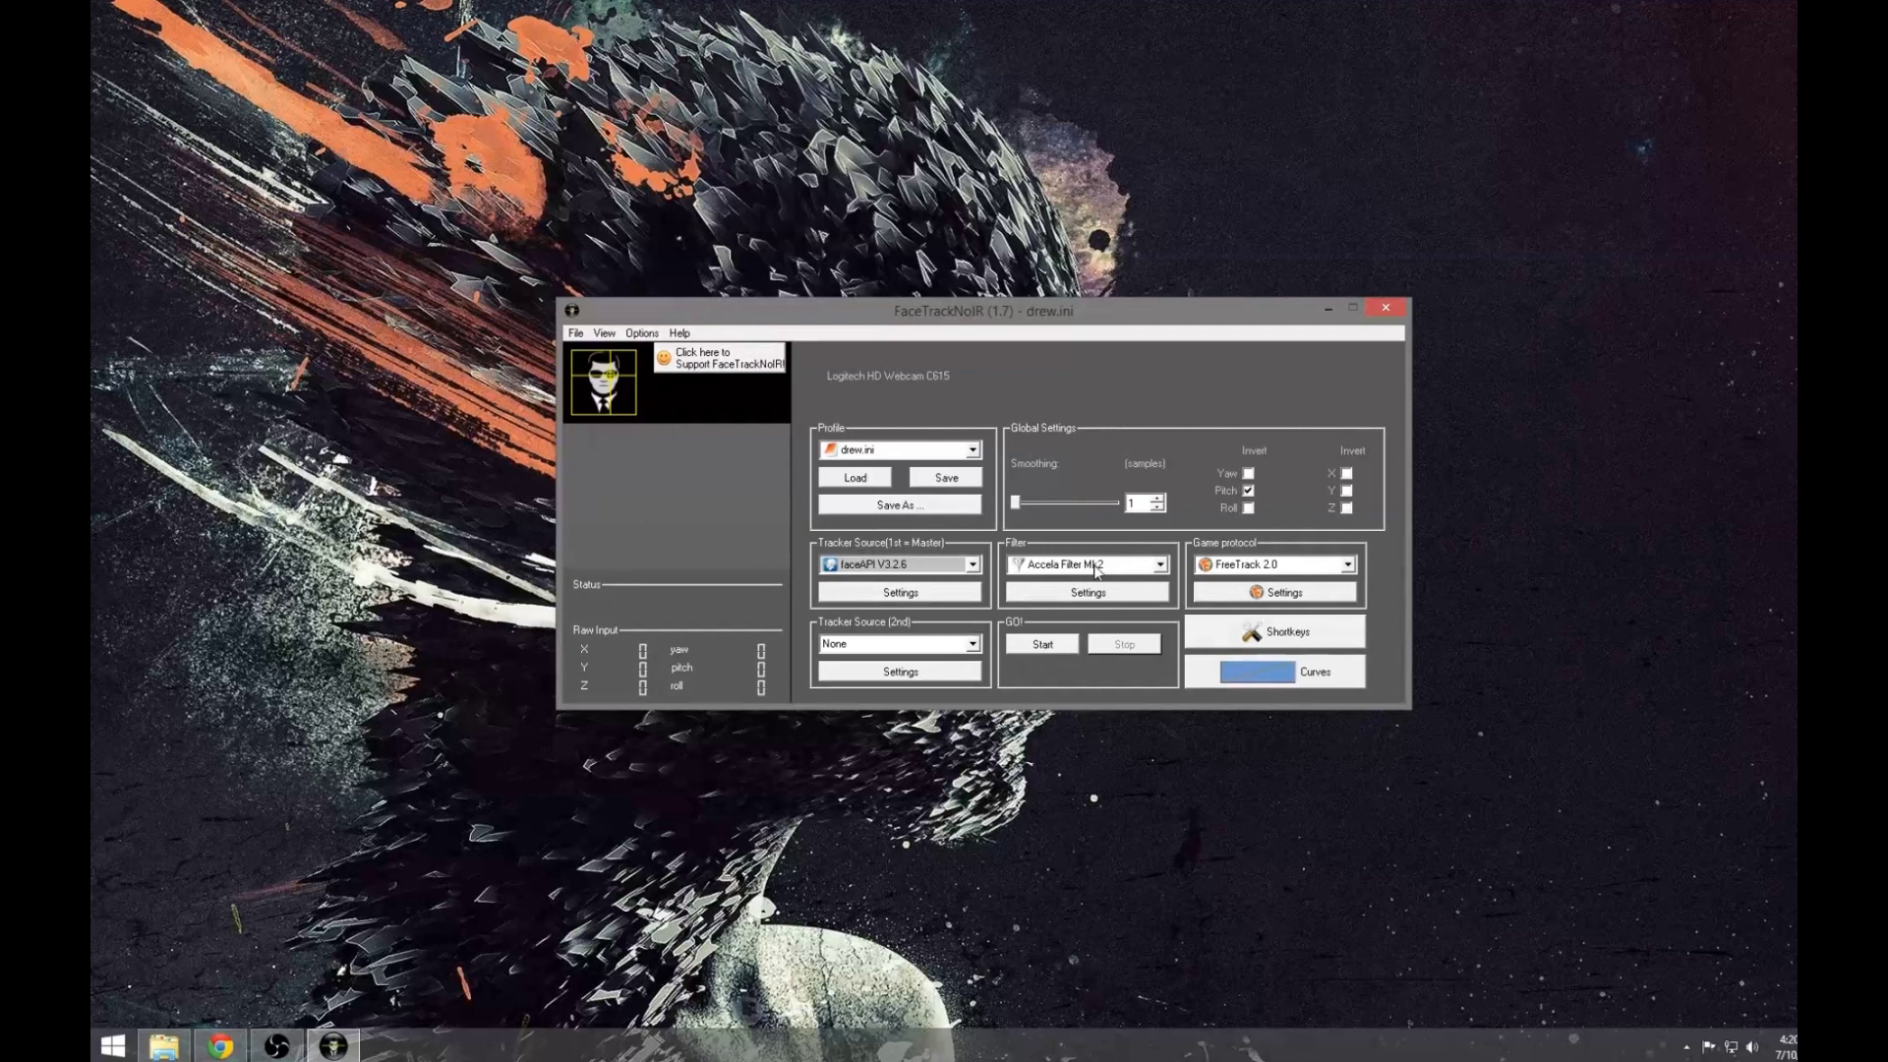
# - Review the Accela Filter Mk2 rotation settings and the FreeTrack 2.0 options, keeping the interface on Use TrackIR, hide FreeTrack
pyautogui.click(1111, 588)
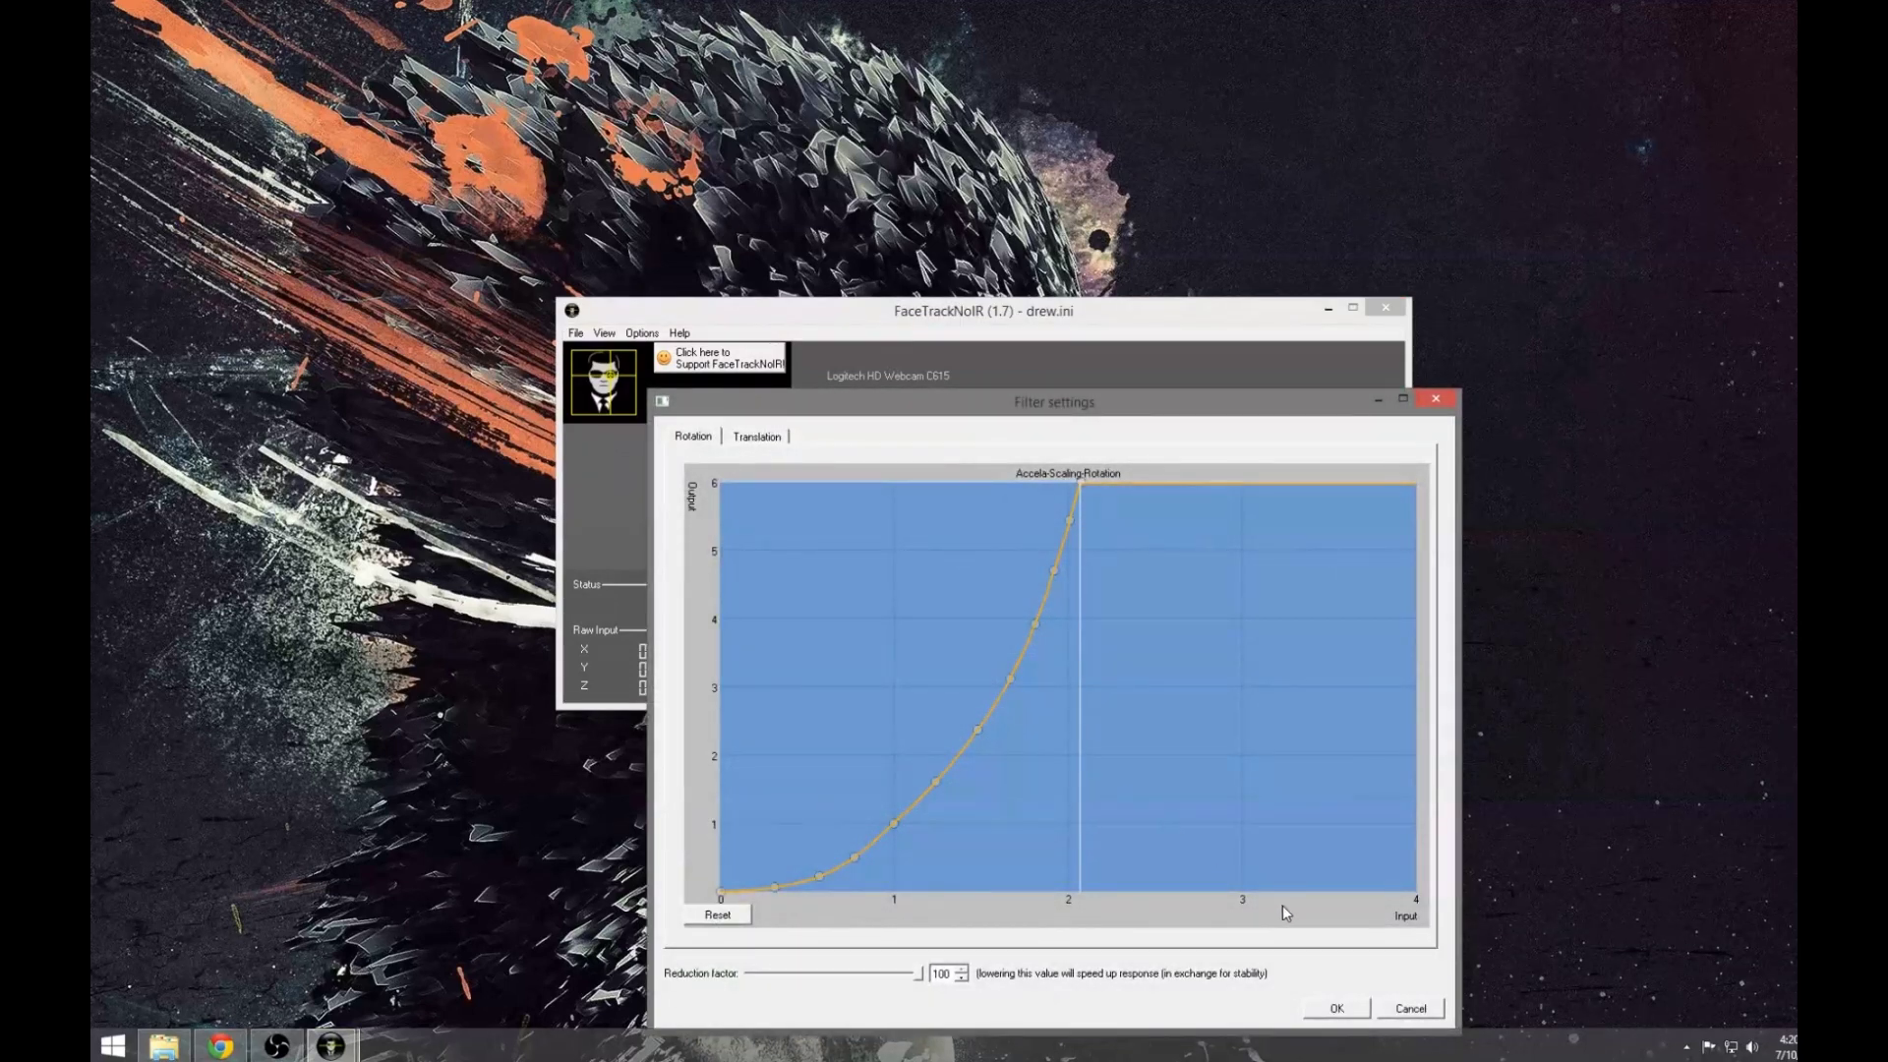
pyautogui.click(1337, 1008)
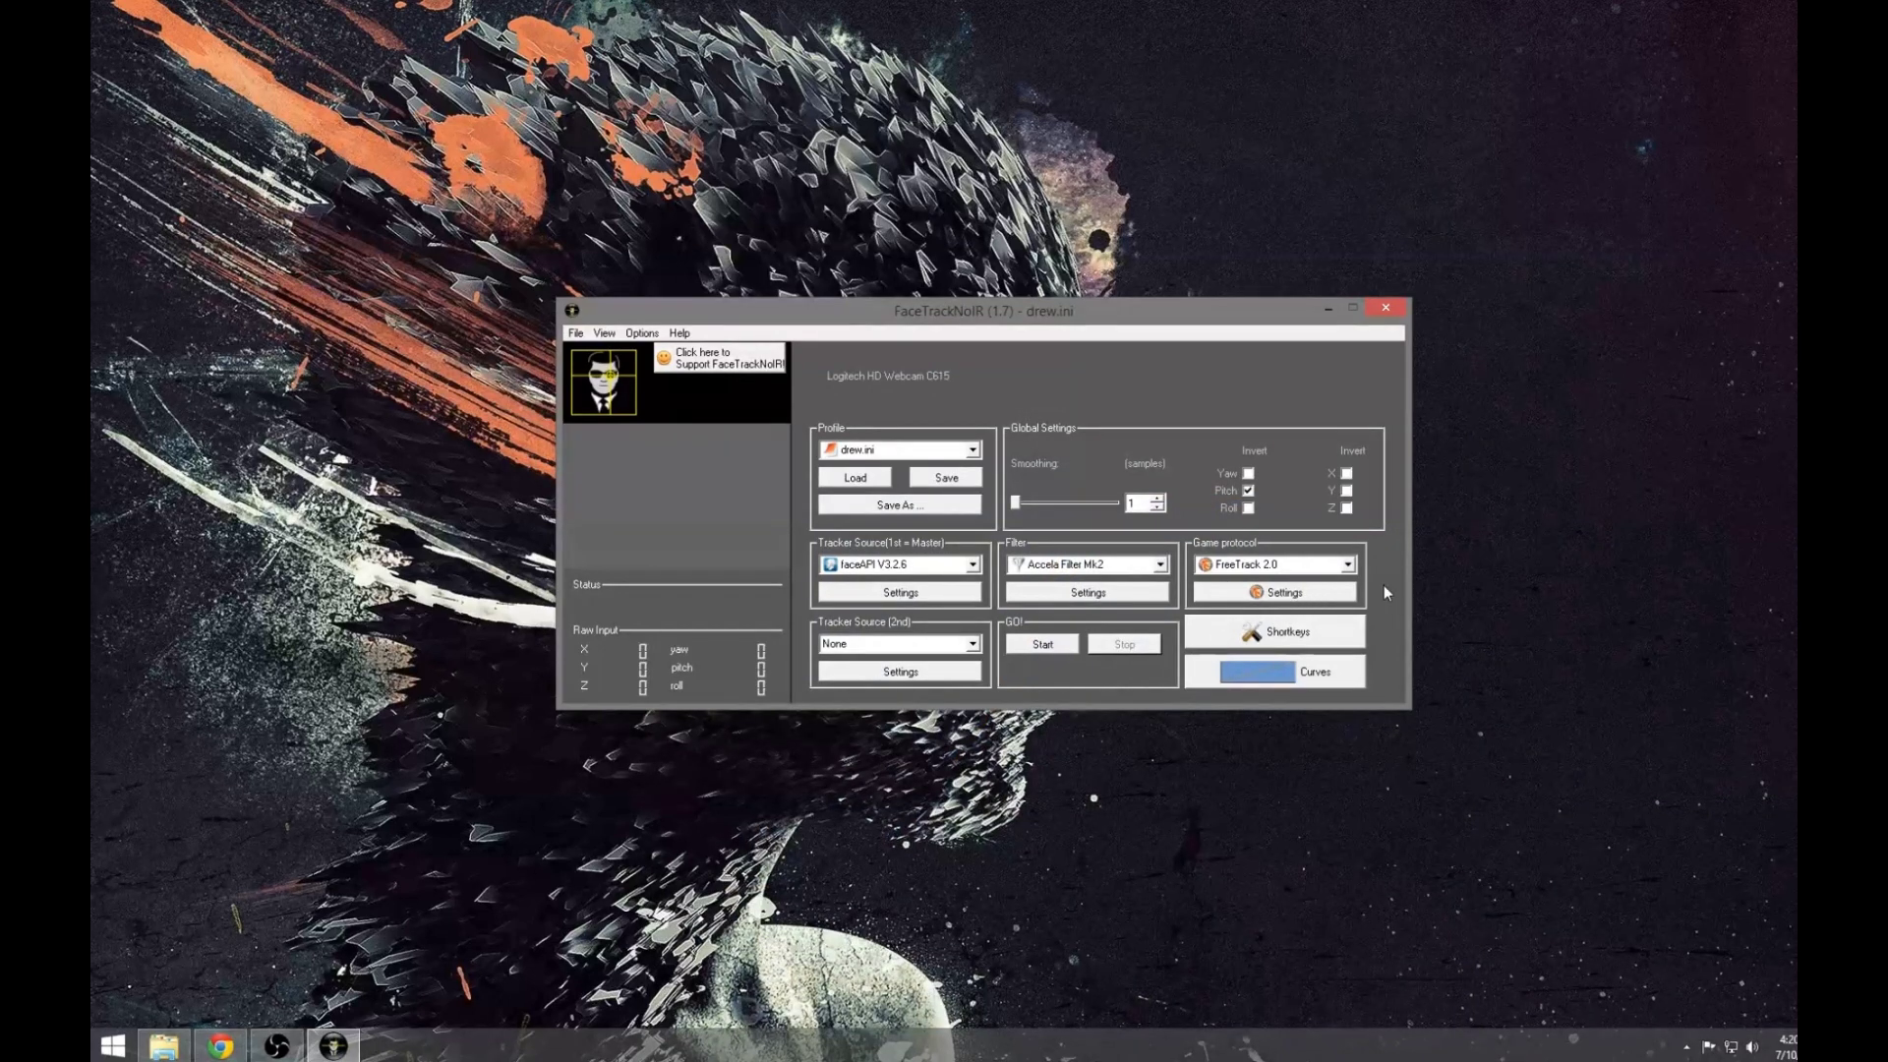
pyautogui.click(1300, 597)
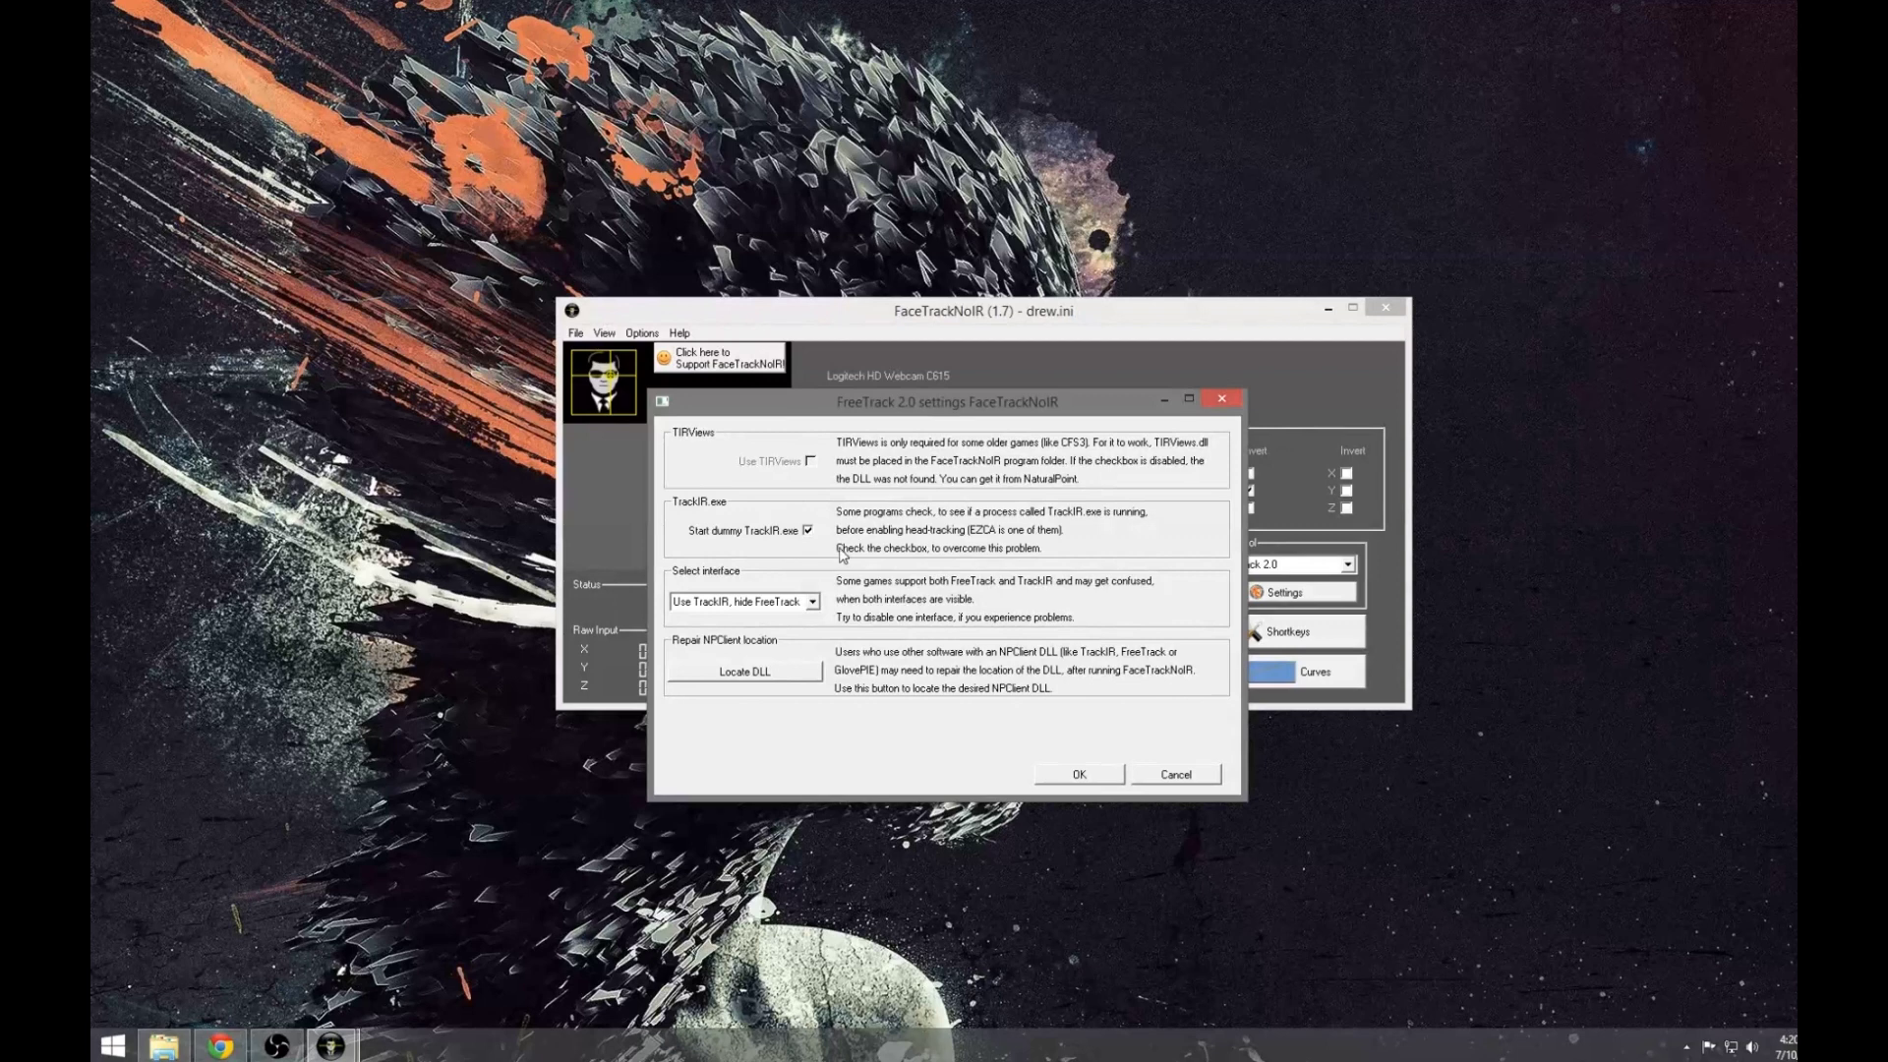
pyautogui.click(812, 602)
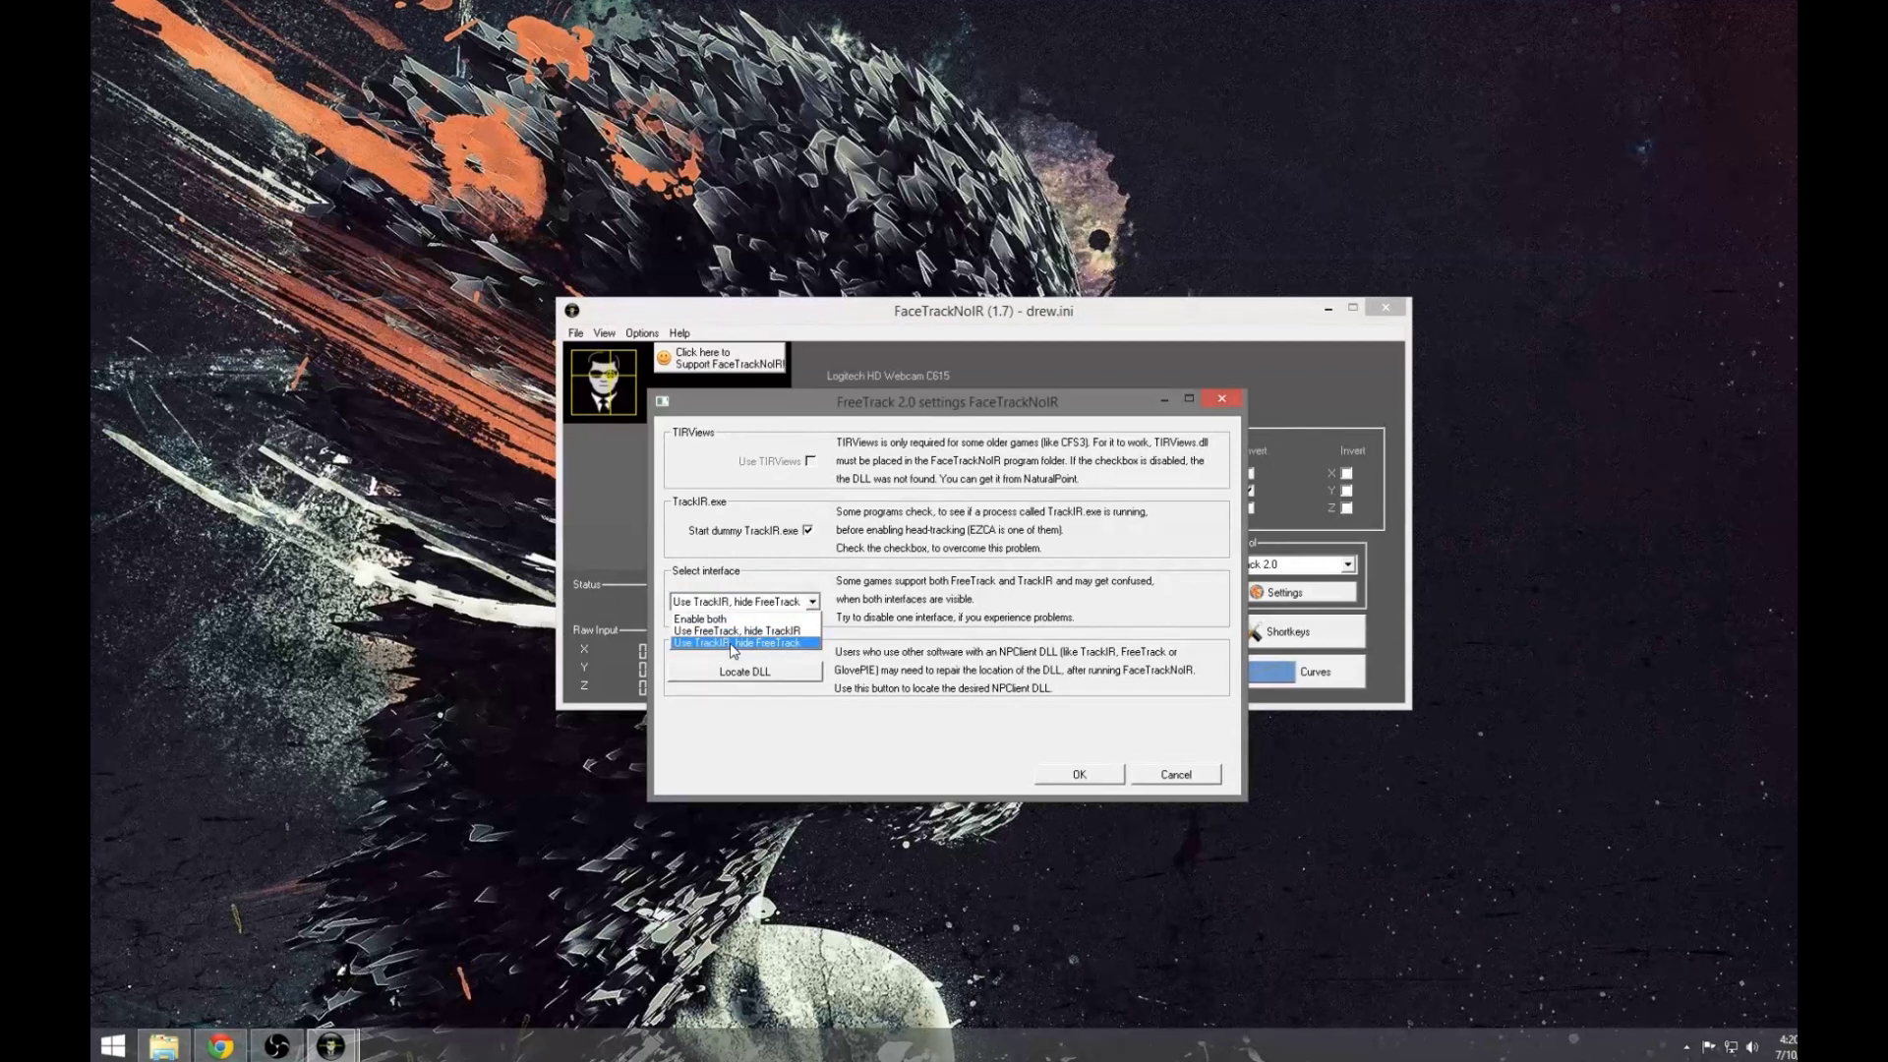
pyautogui.click(788, 644)
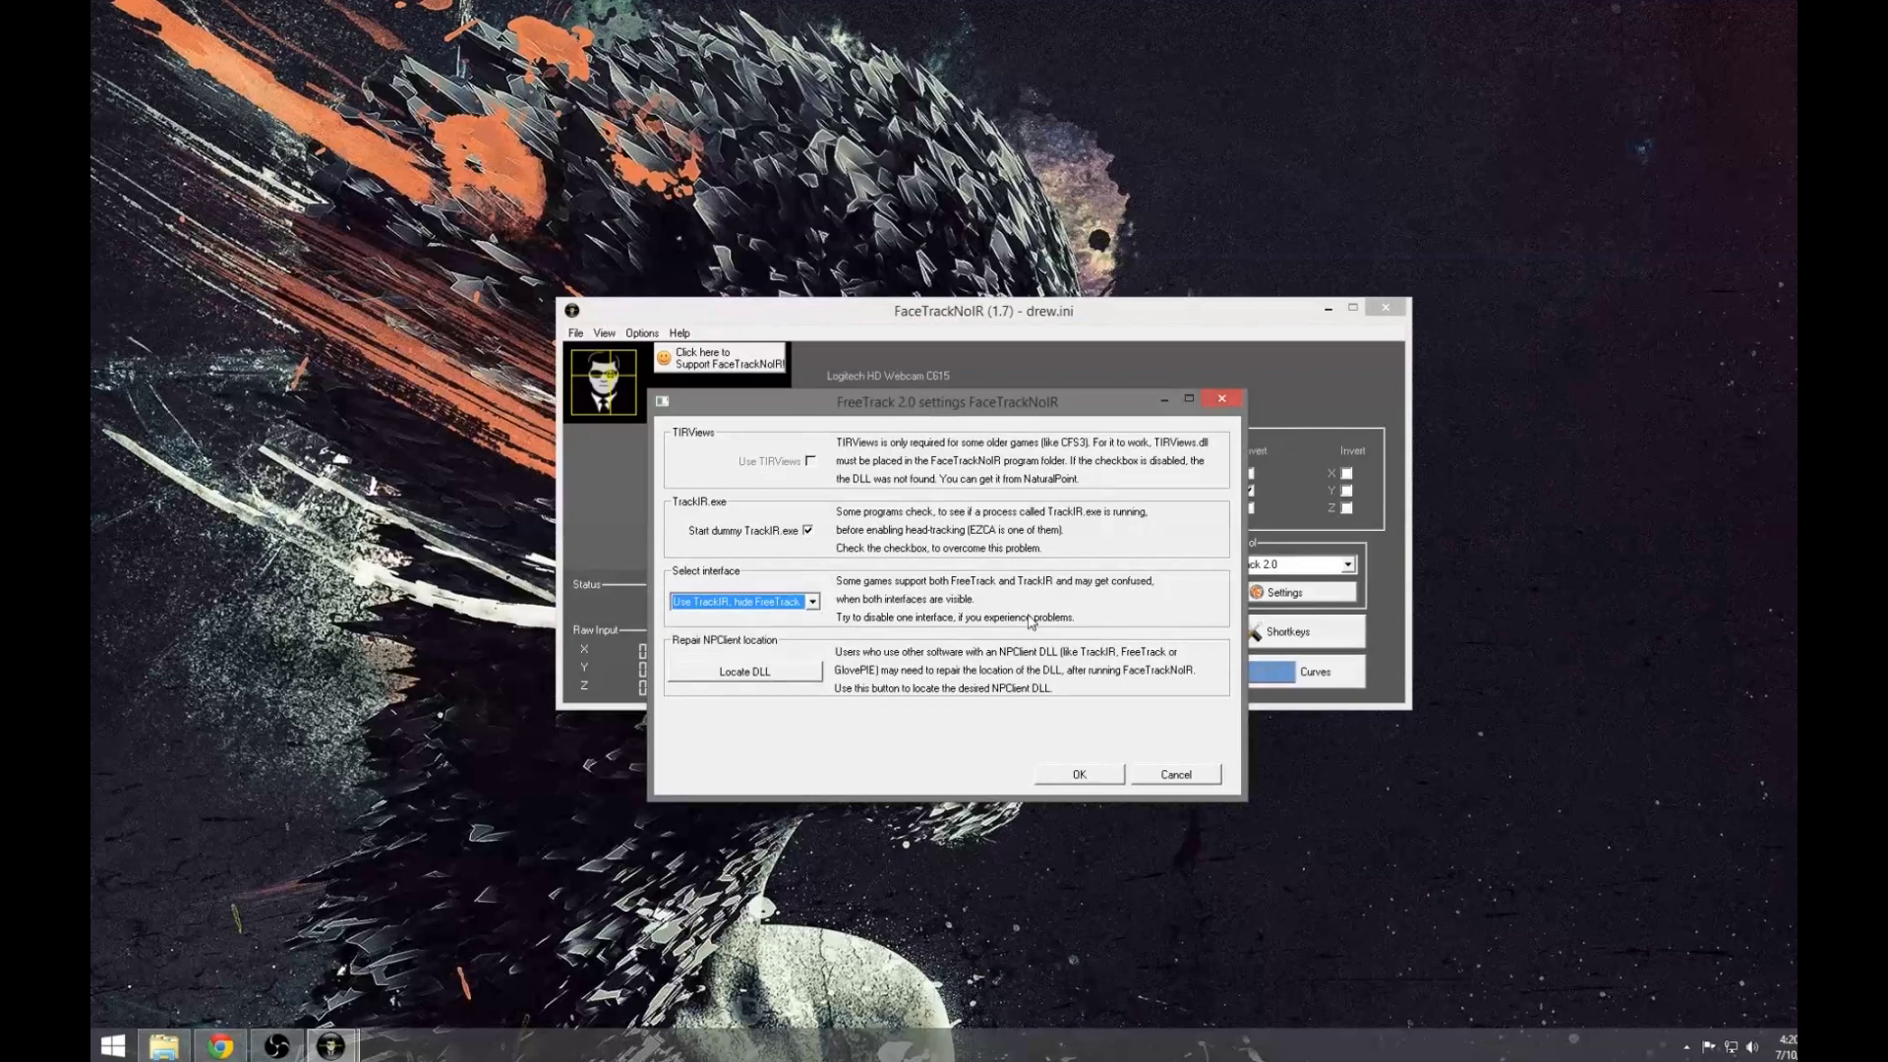
pyautogui.click(1098, 777)
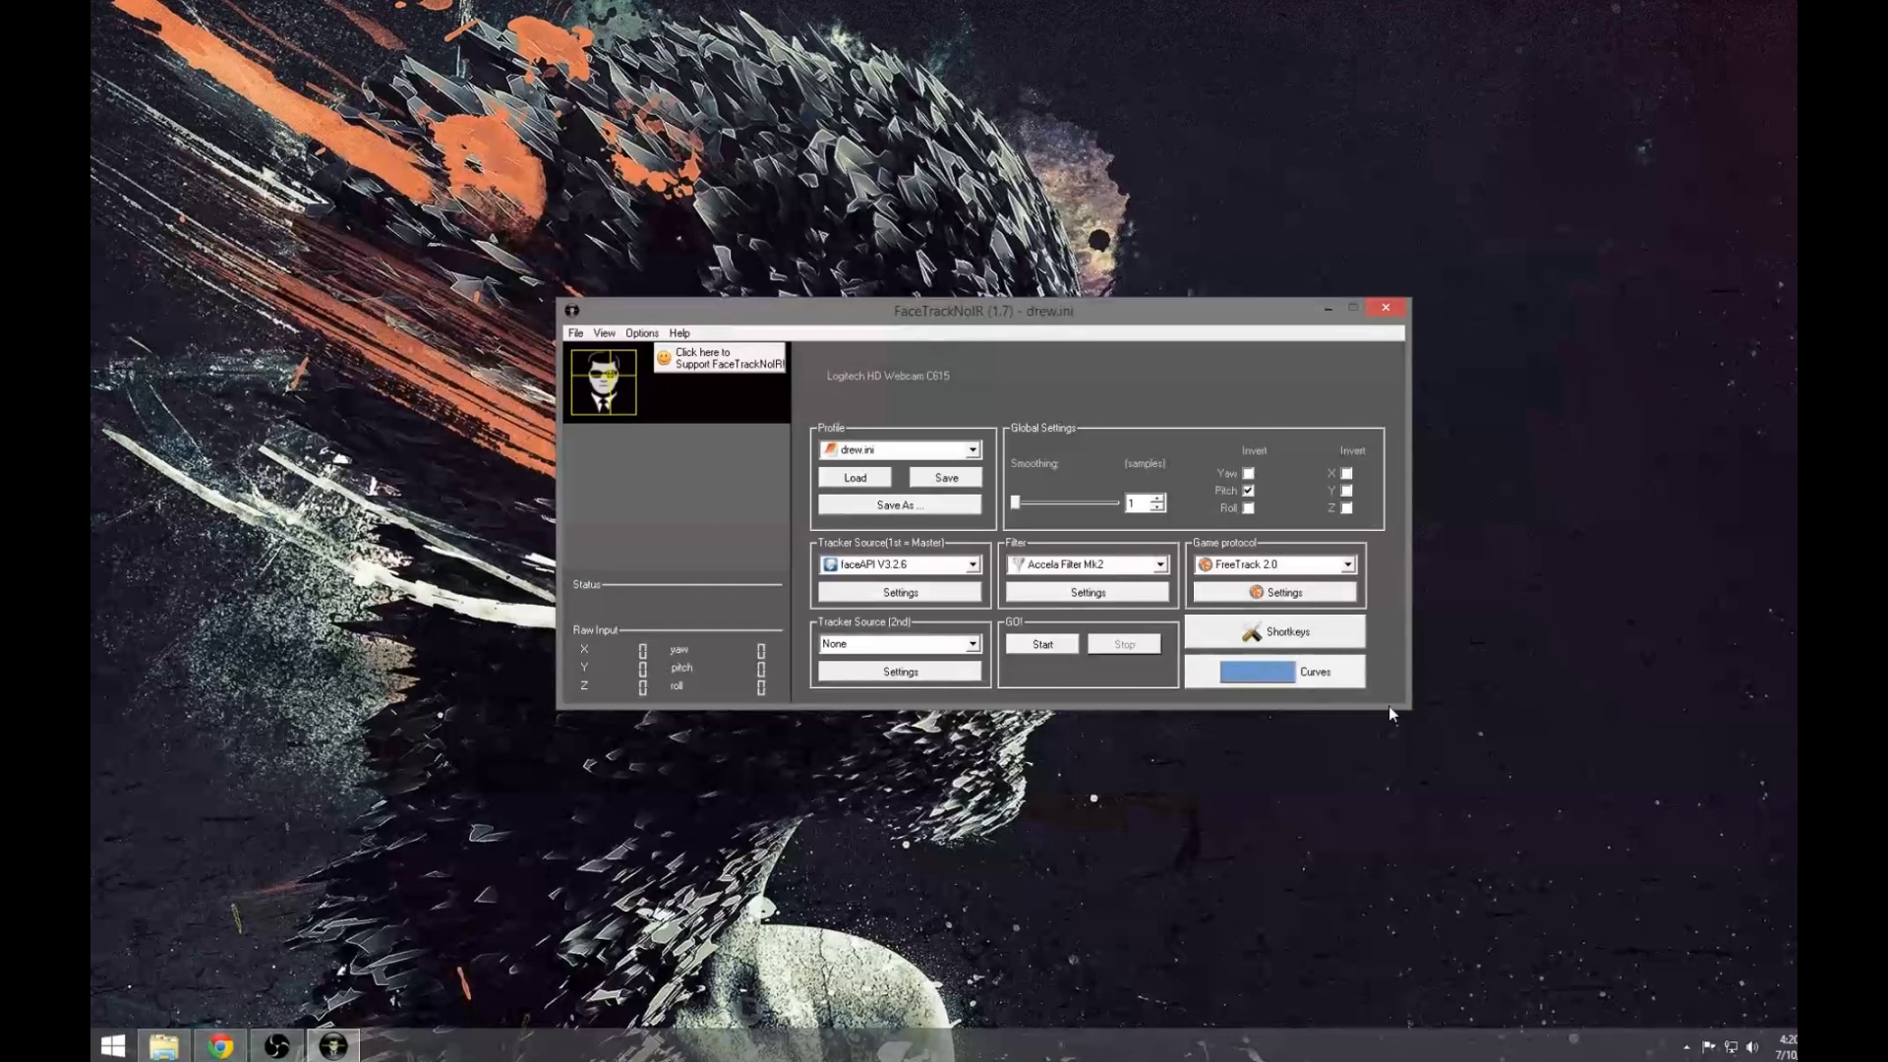
# - Examine the yaw, pitch and roll tracking curves, accept them unchanged and move the program window back to the middle of the desktop
pyautogui.click(1284, 670)
pyautogui.moveTo(1152, 345); pyautogui.dragTo(1171, 385)
pyautogui.moveTo(1133, 312); pyautogui.dragTo(939, 140)
pyautogui.click(1237, 390)
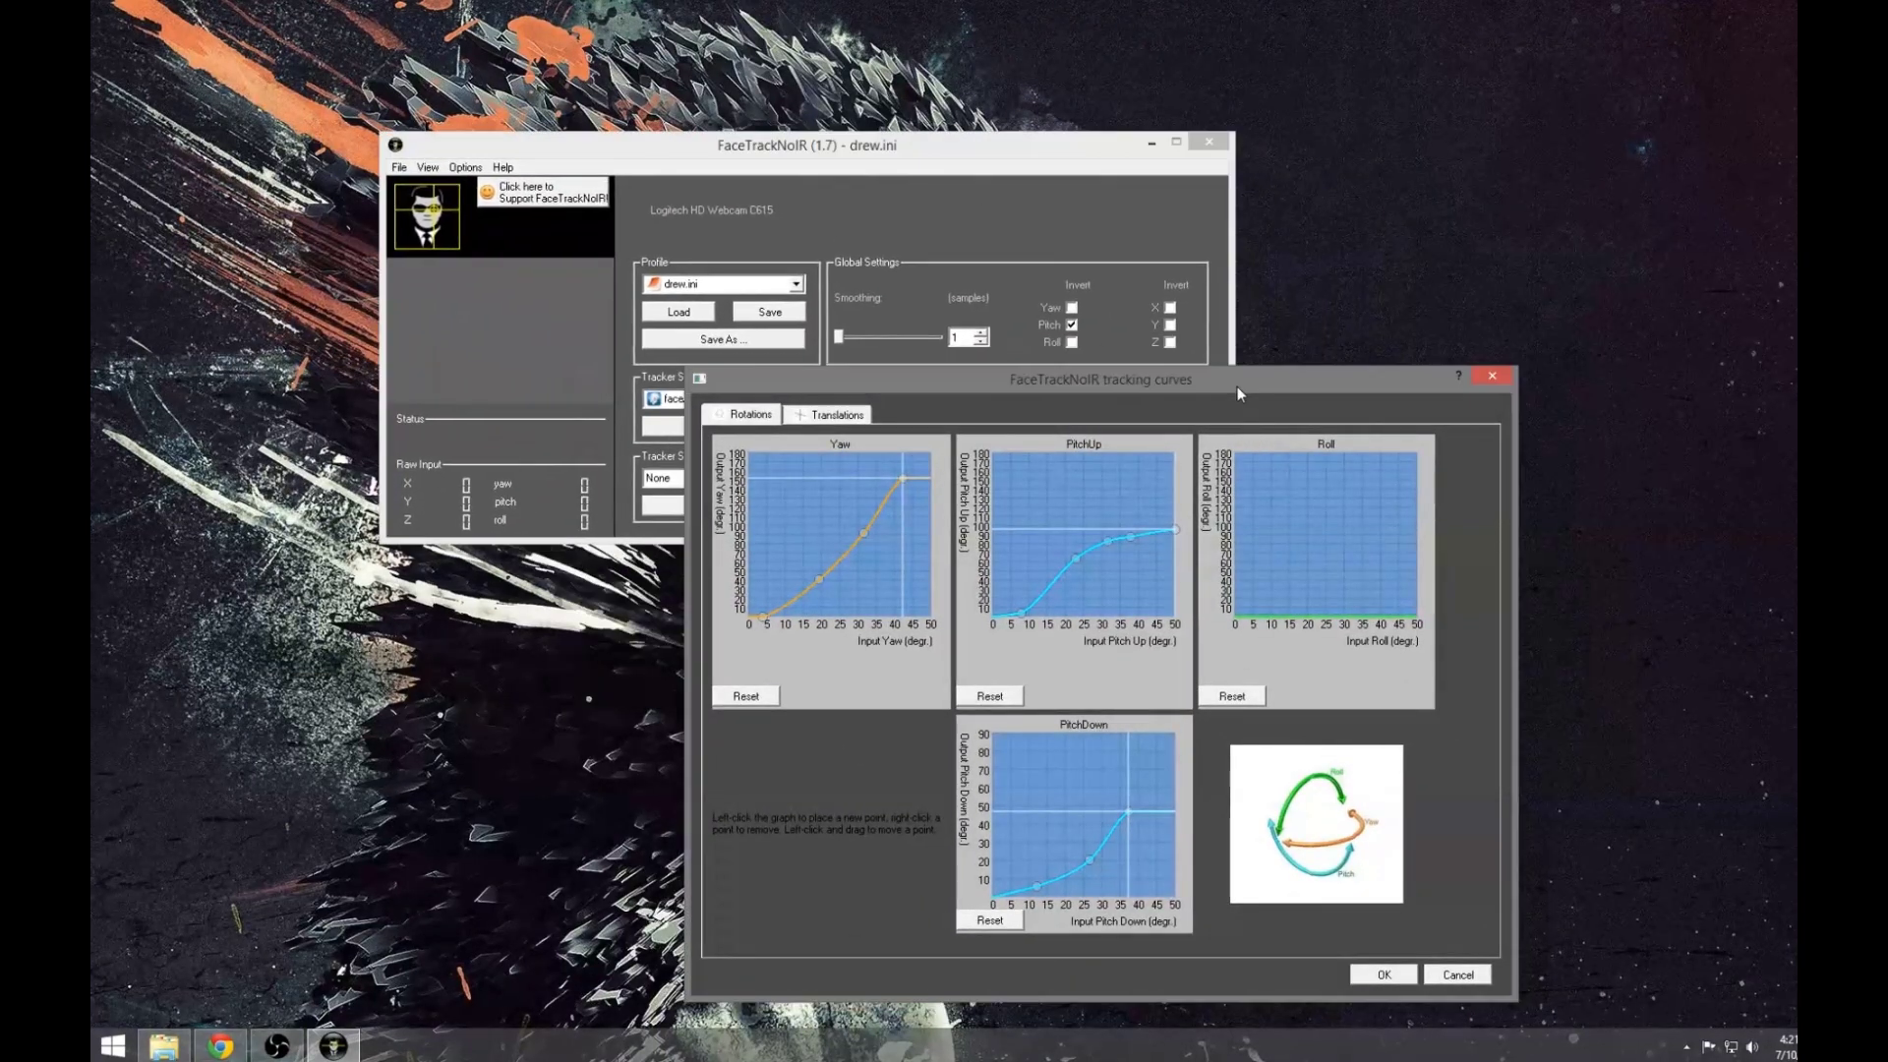
pyautogui.click(1382, 978)
pyautogui.moveTo(850, 147); pyautogui.dragTo(966, 313)
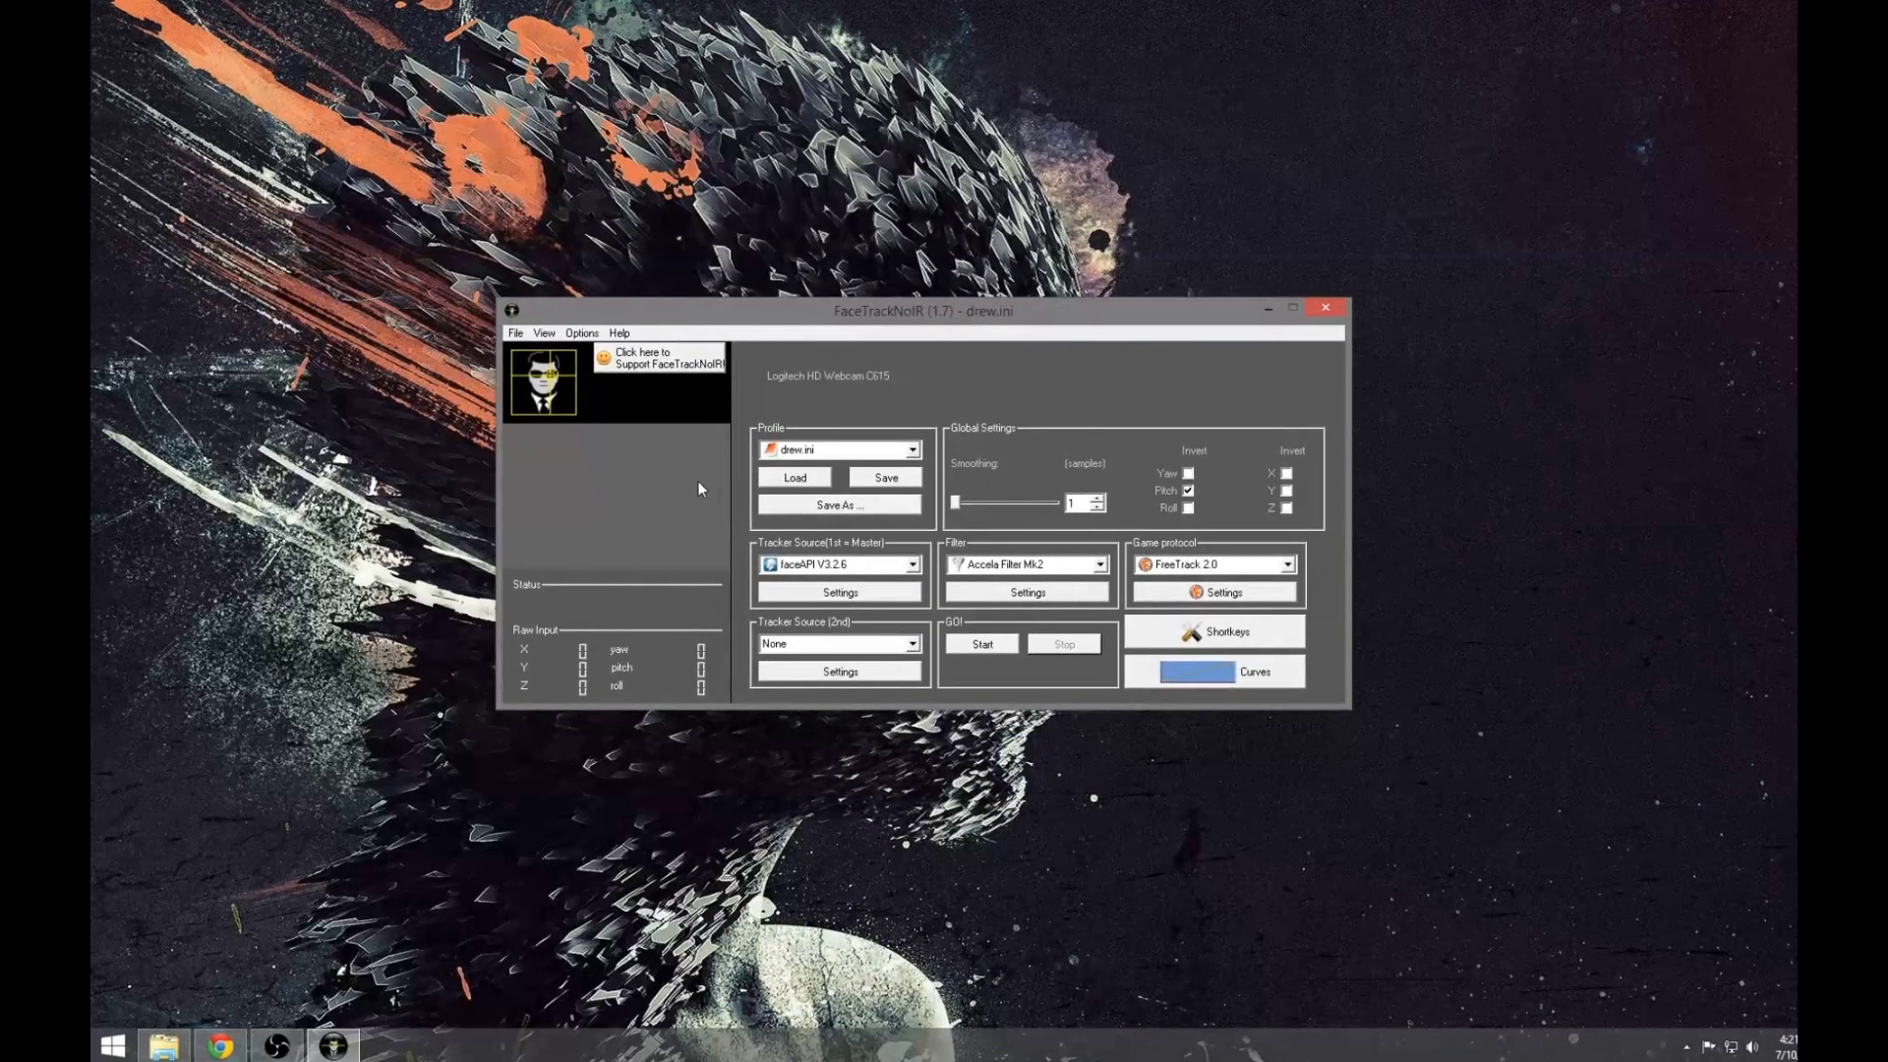
# - Try to start head tracking, dismiss the crash dialog and relaunch FaceTrackNoIR
pyautogui.click(985, 645)
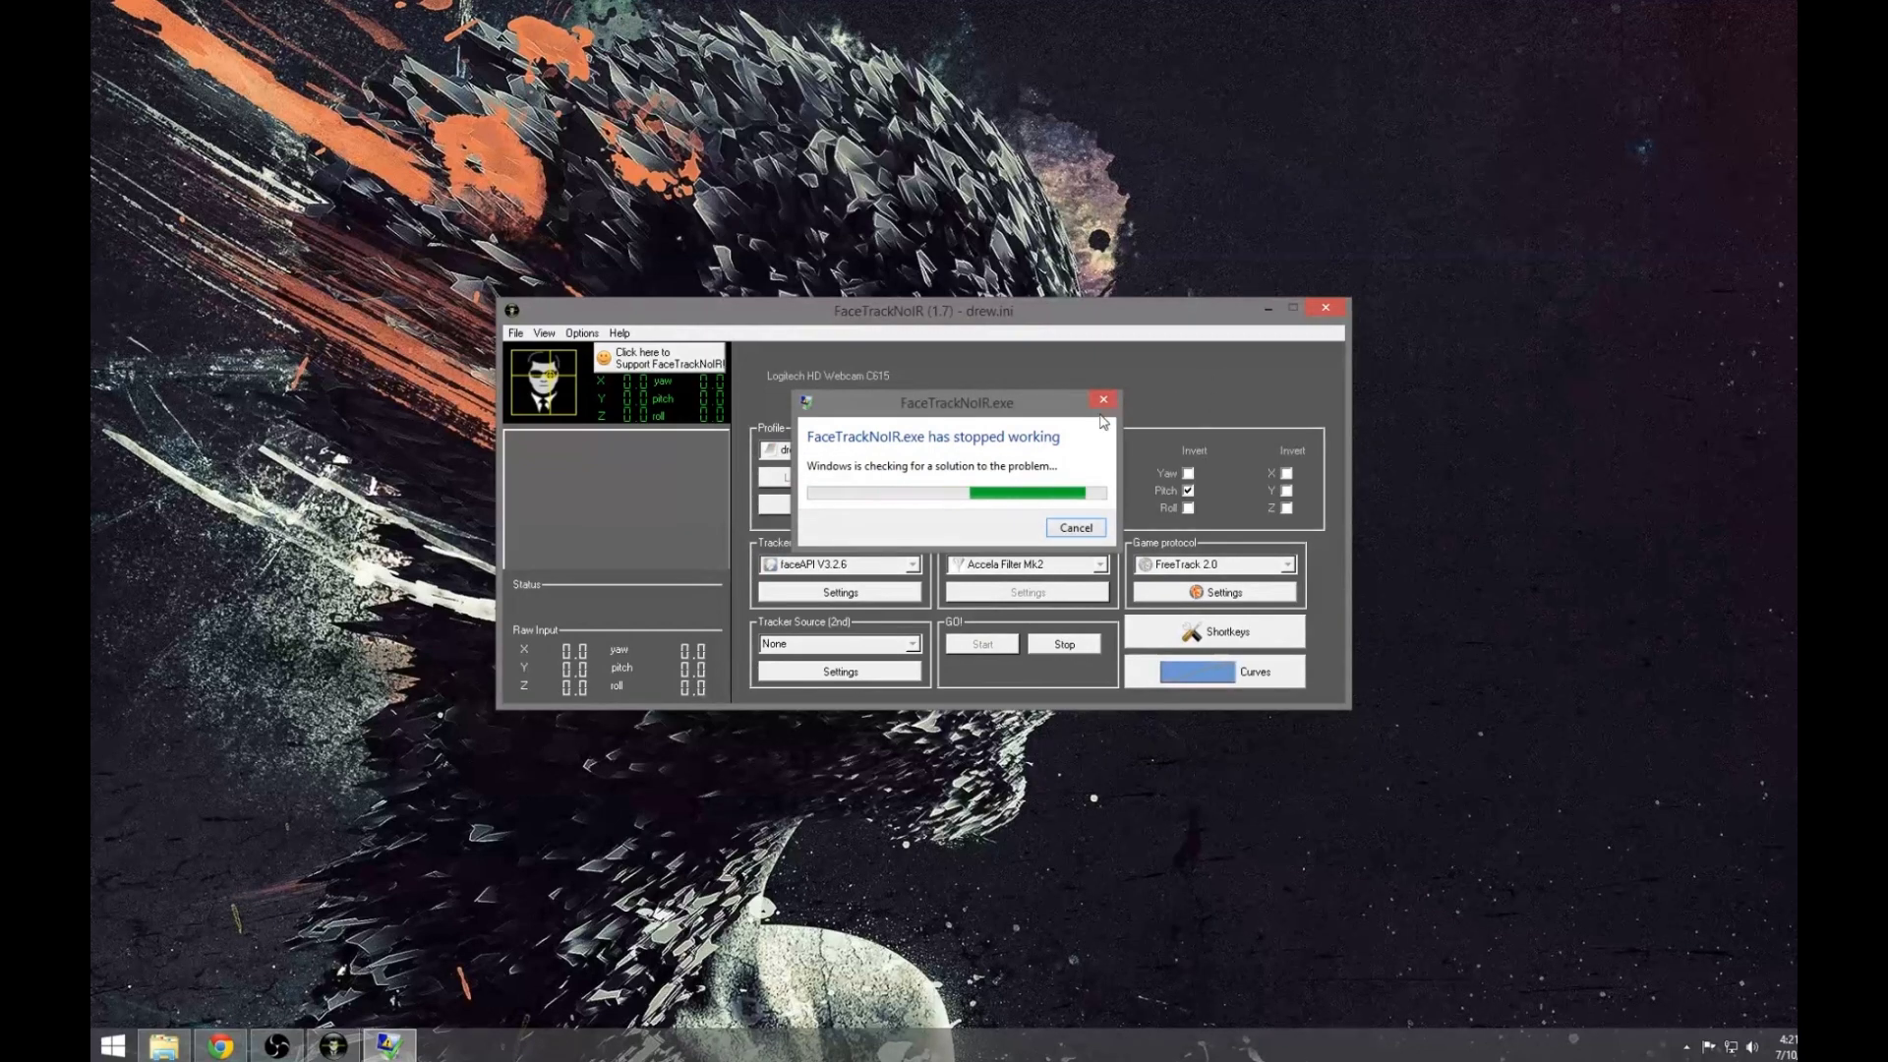
pyautogui.click(1076, 528)
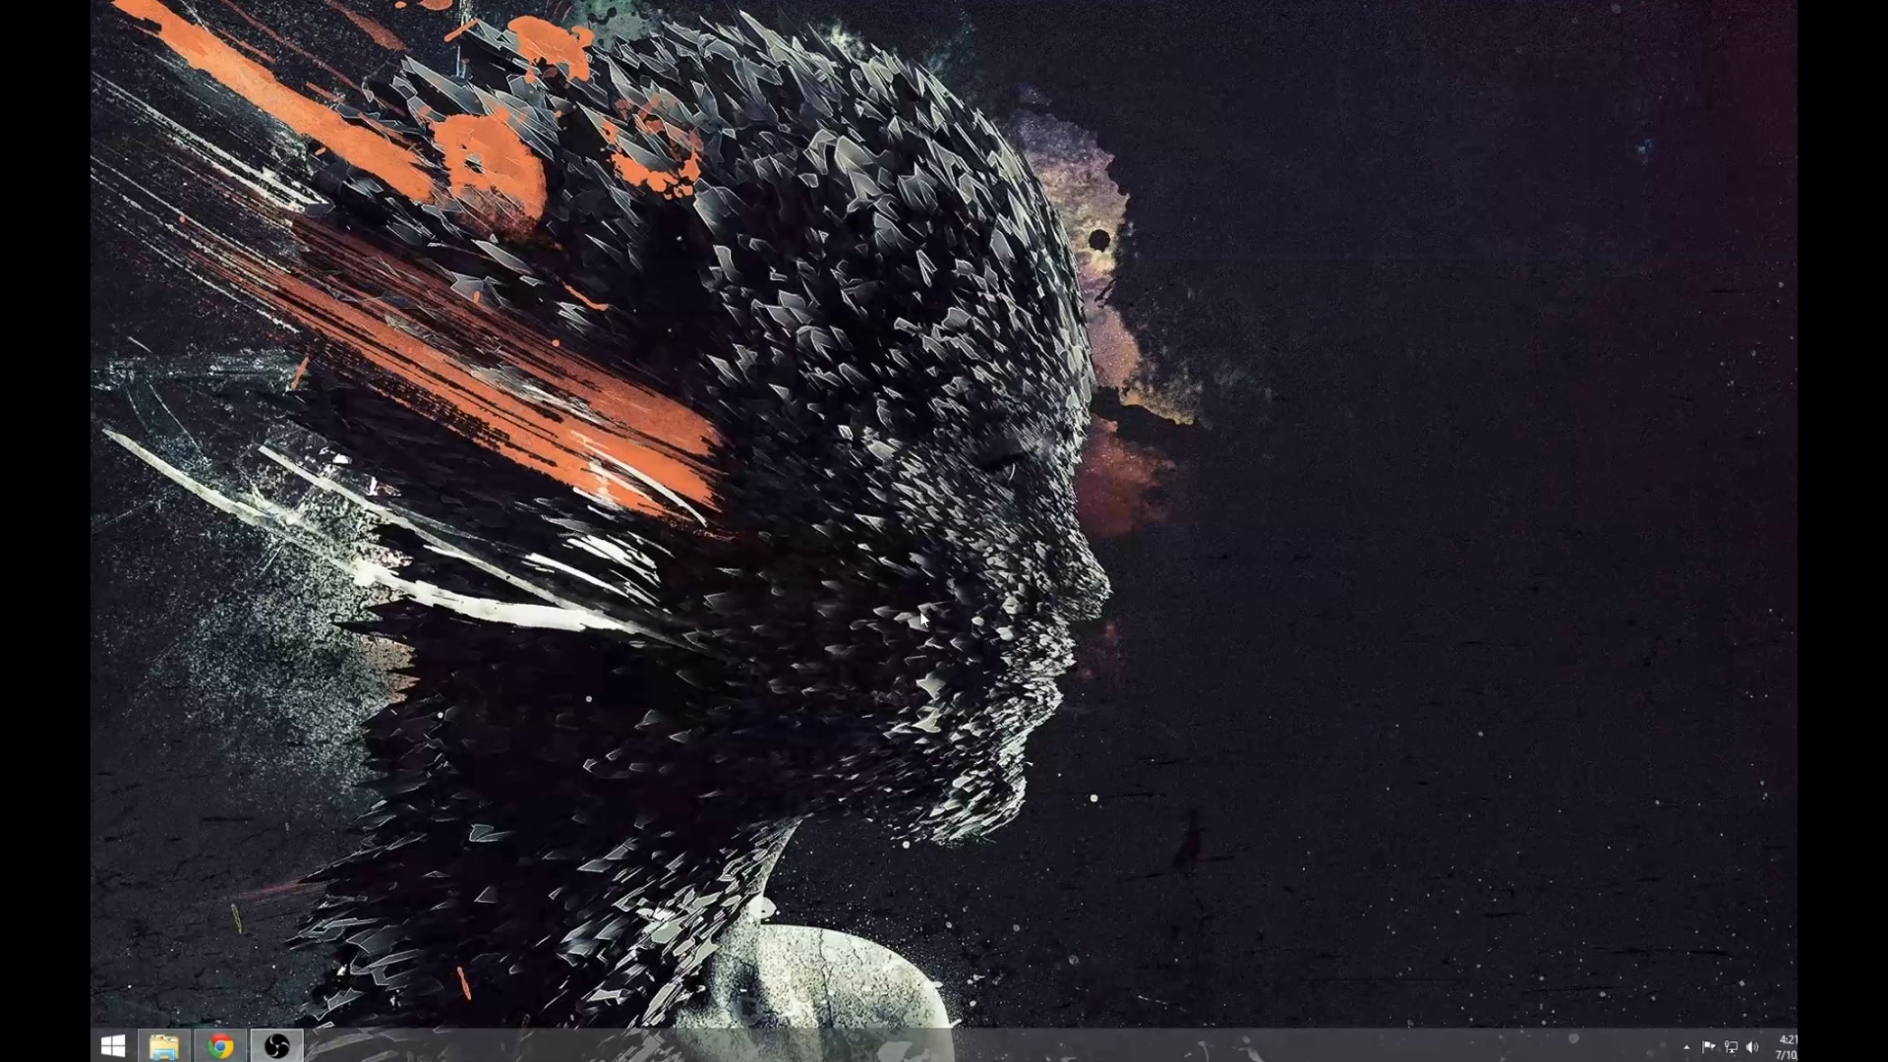
pyautogui.press('super')
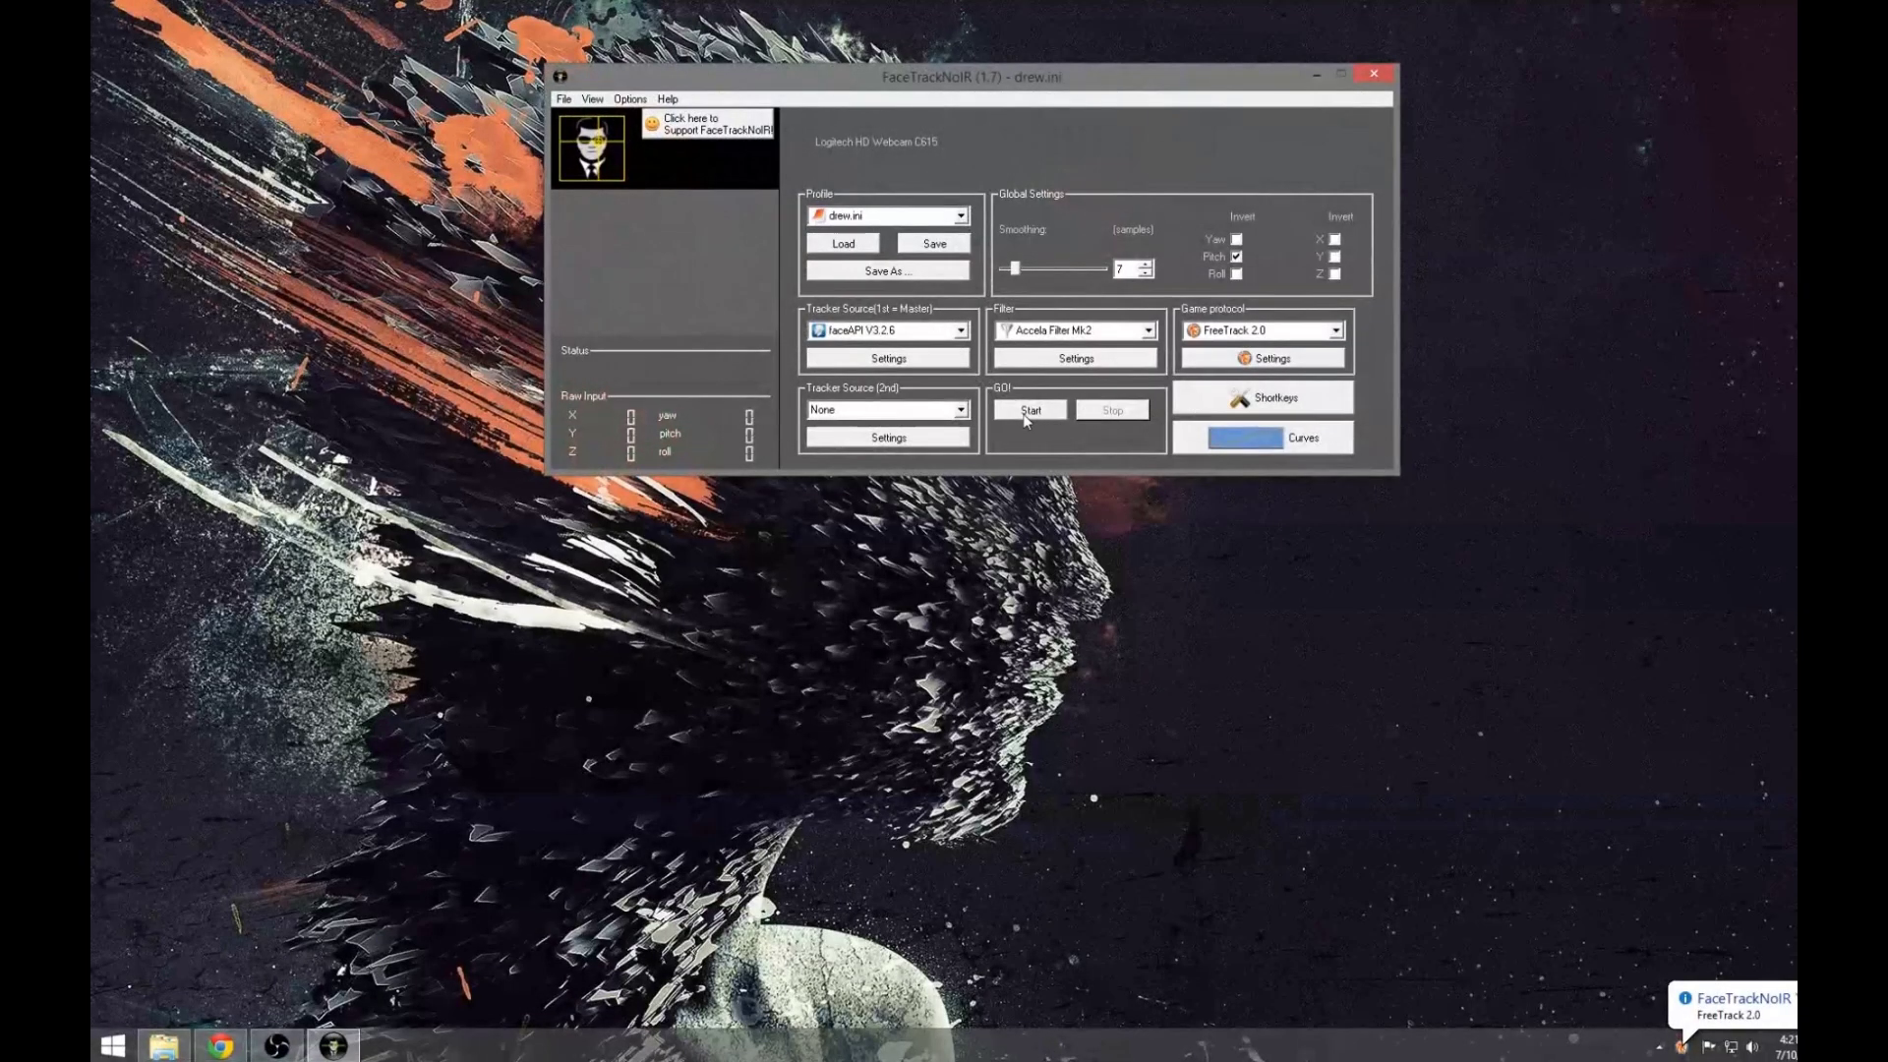
# - Start head tracking, stop it to check the enabled axes in the faceAPI tracker settings, and restart tracking
pyautogui.click(1028, 411)
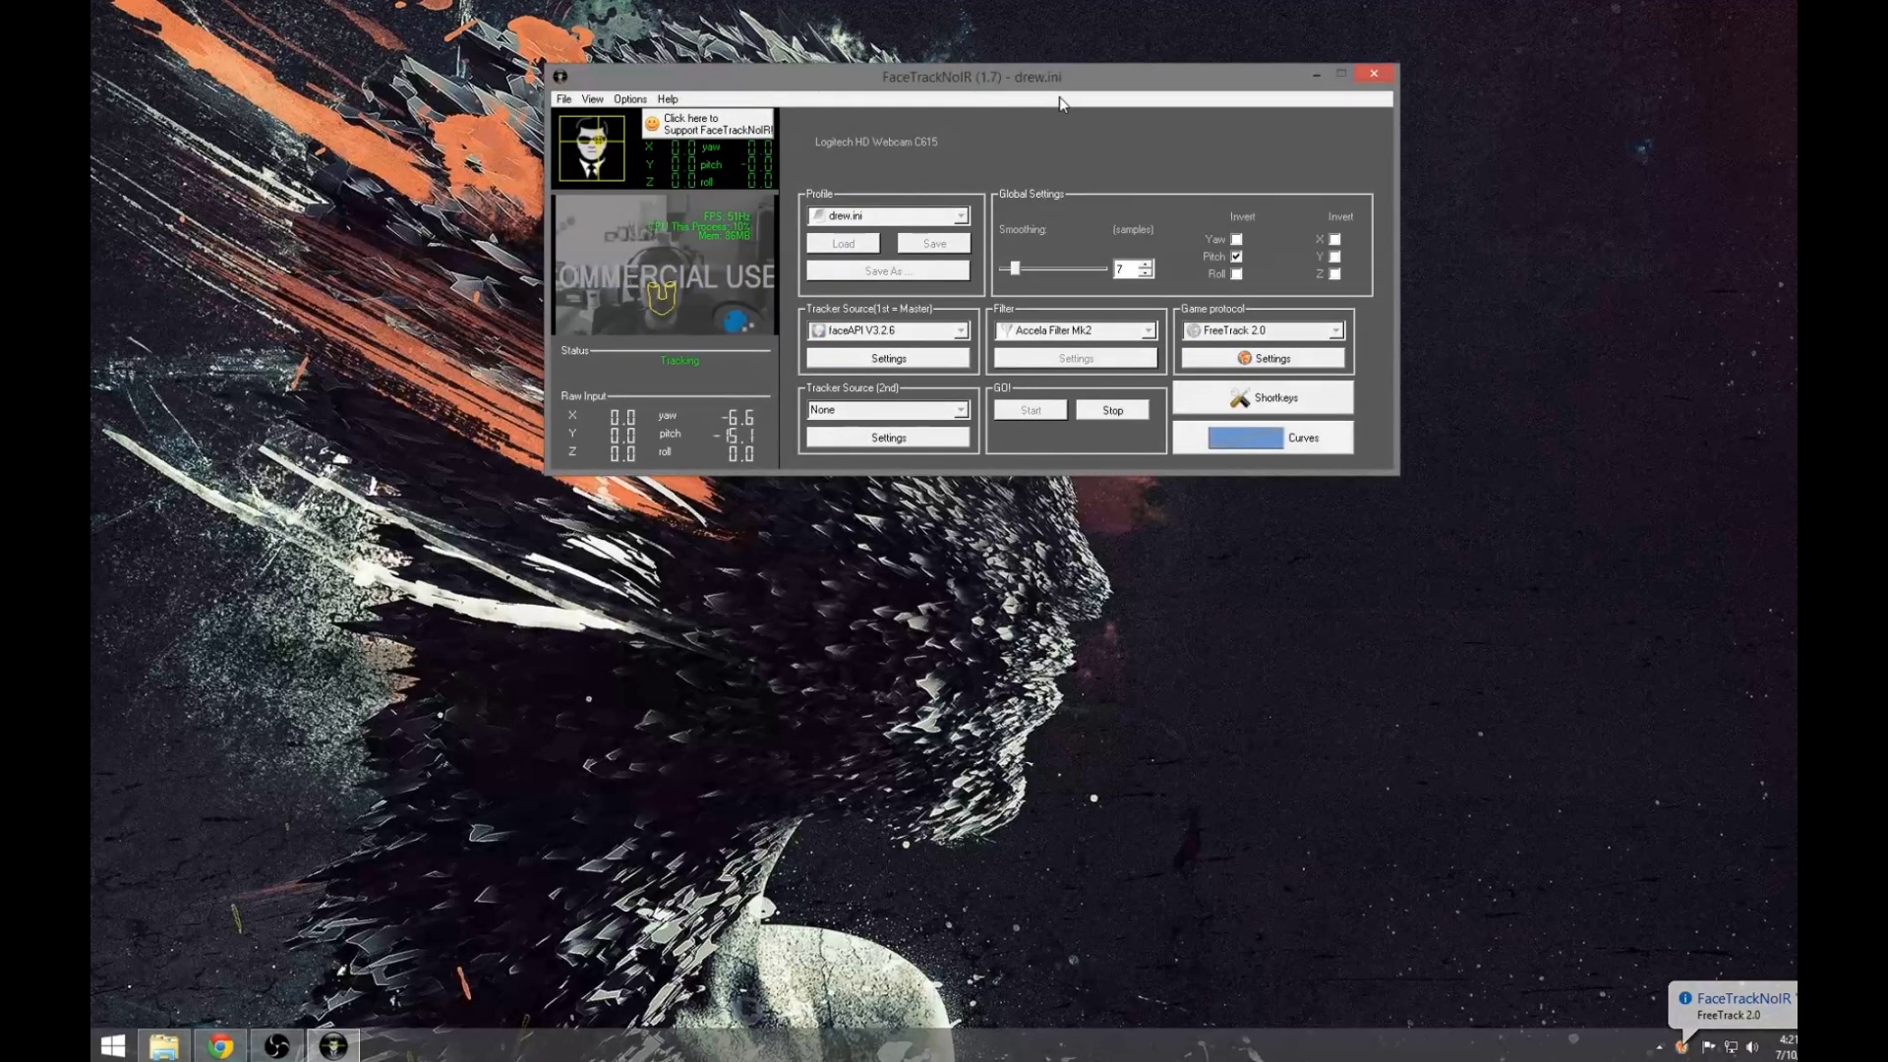
pyautogui.moveTo(1050, 92); pyautogui.dragTo(971, 380)
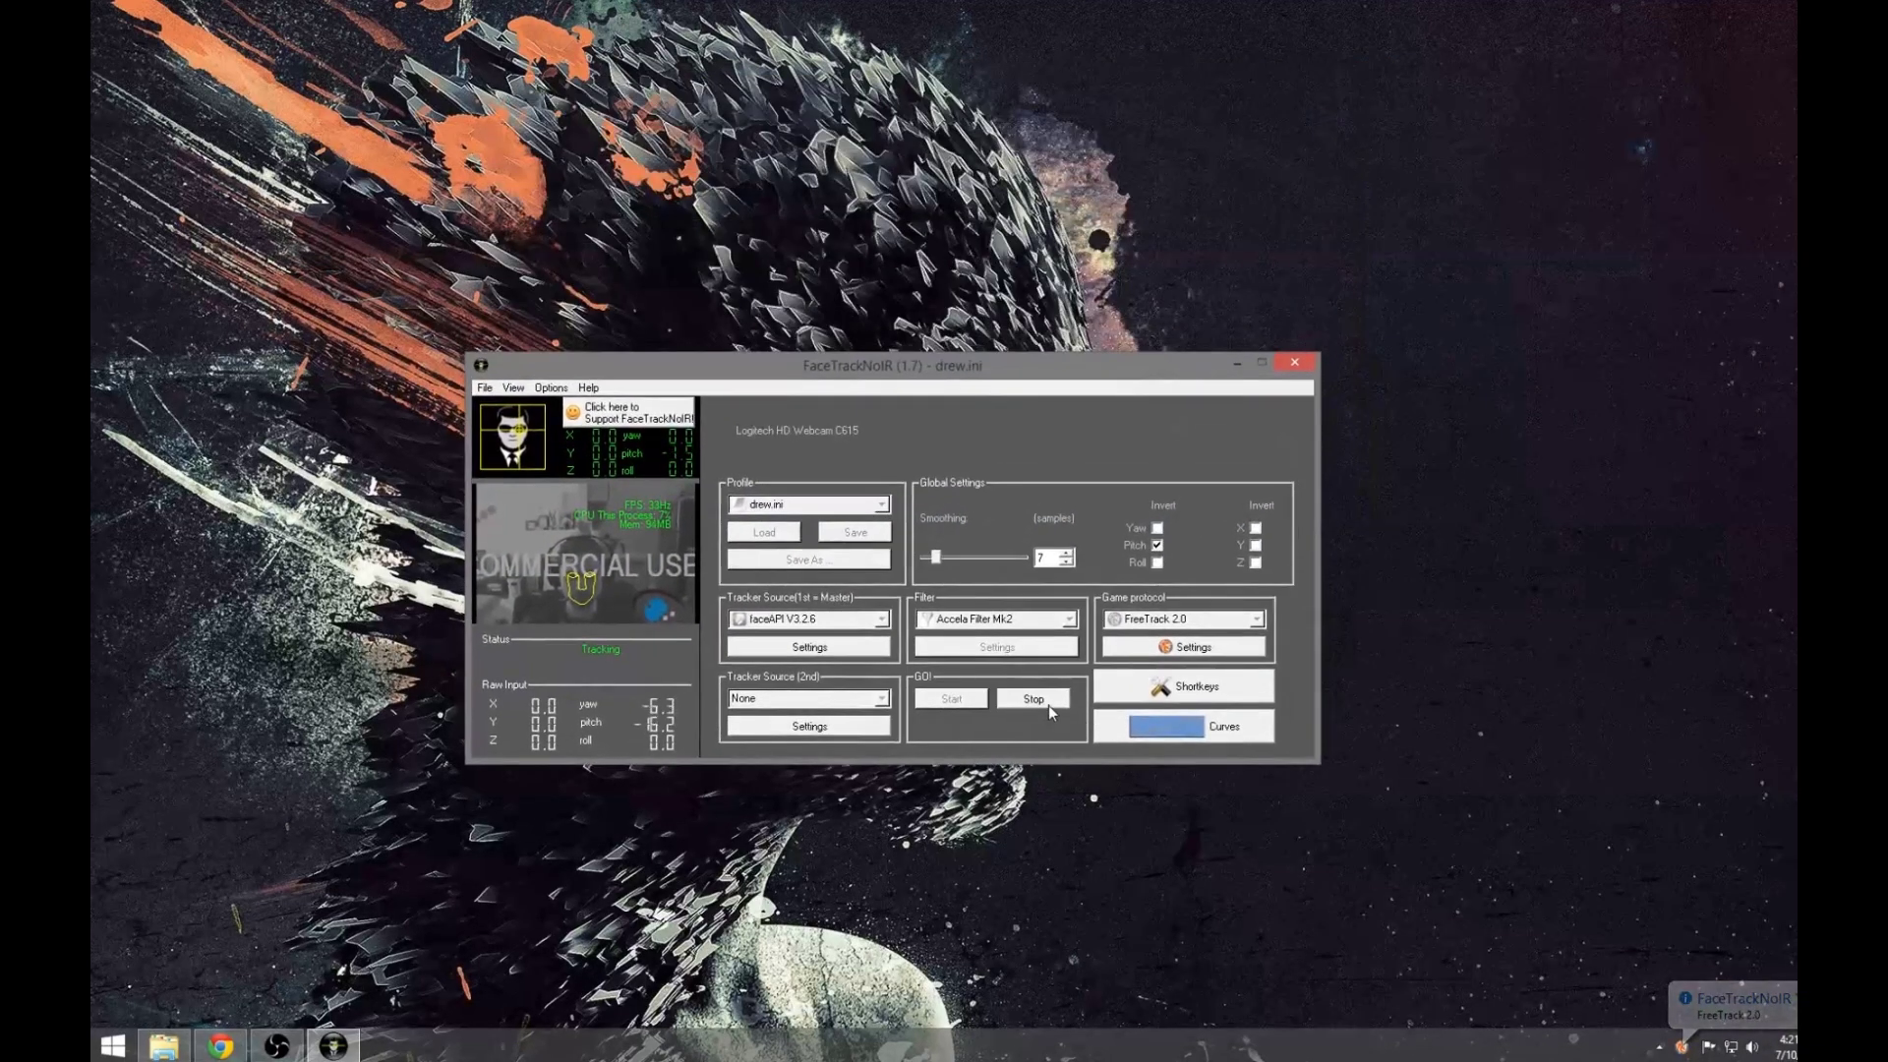
pyautogui.click(1042, 704)
pyautogui.click(848, 649)
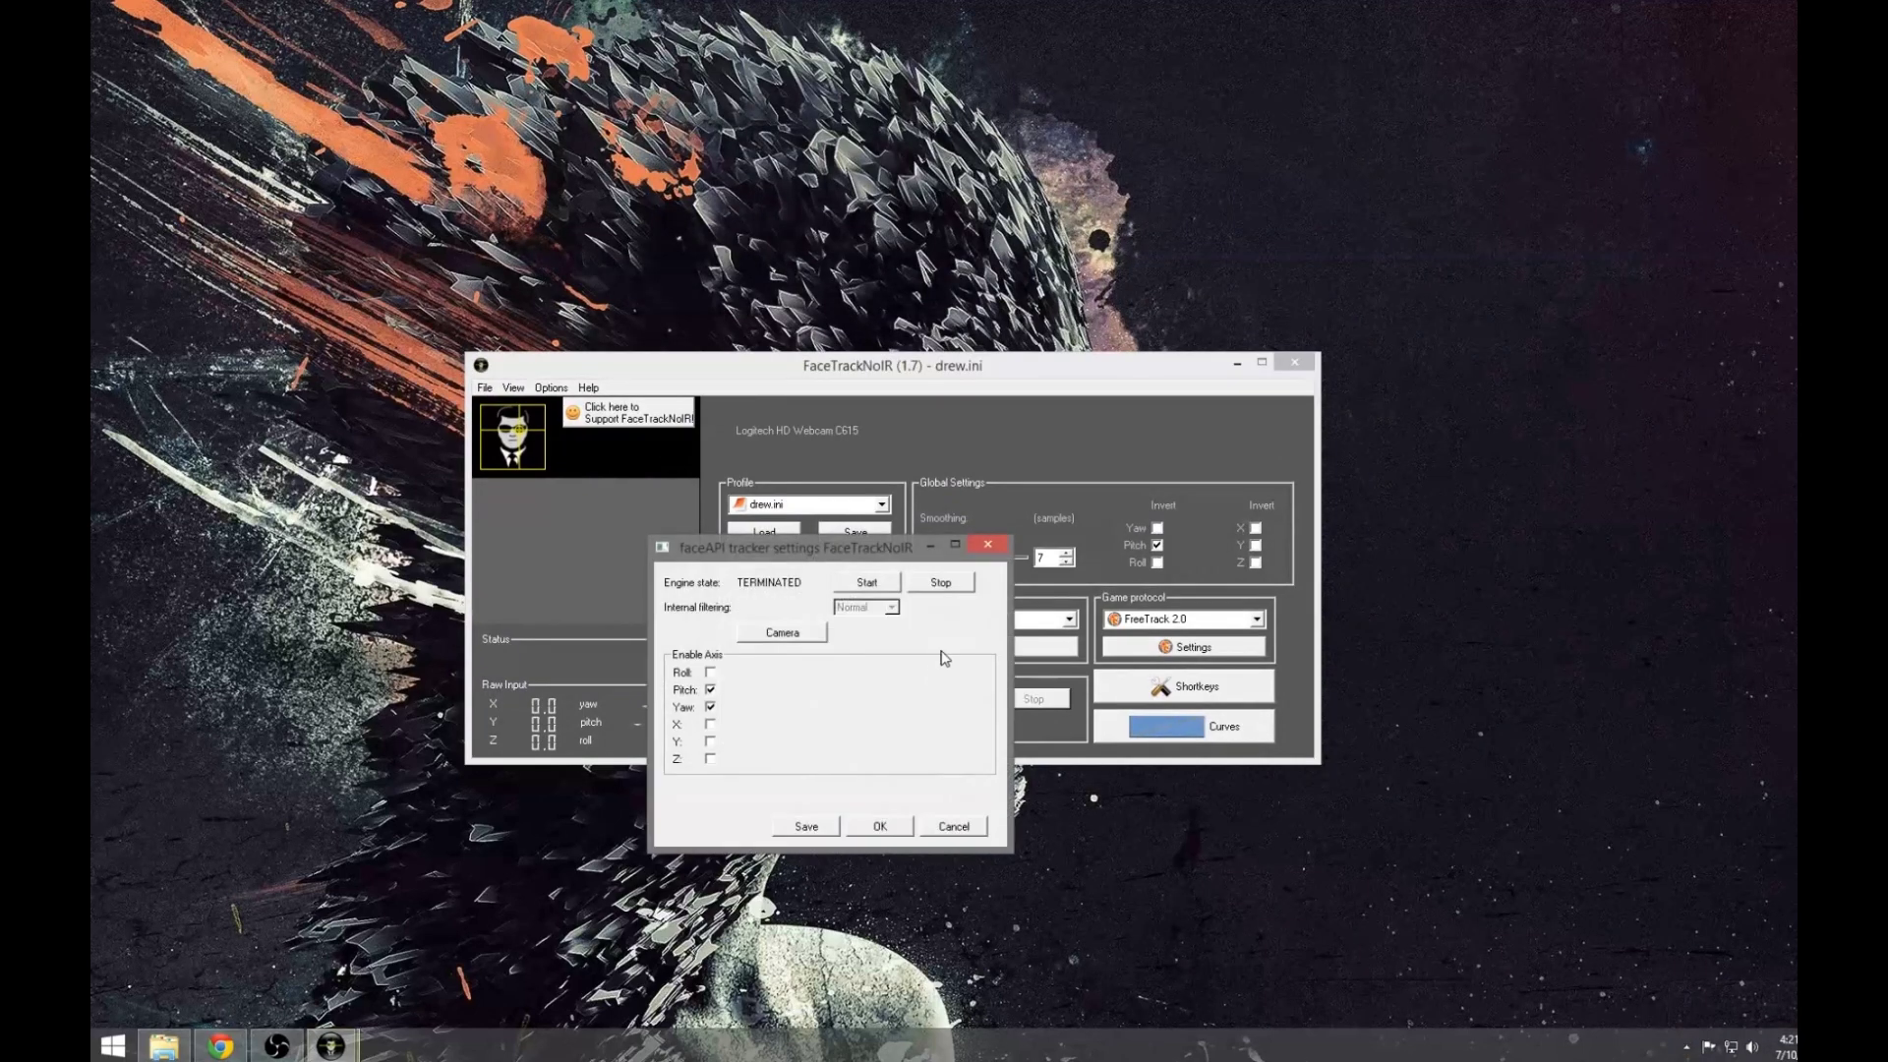
pyautogui.click(879, 826)
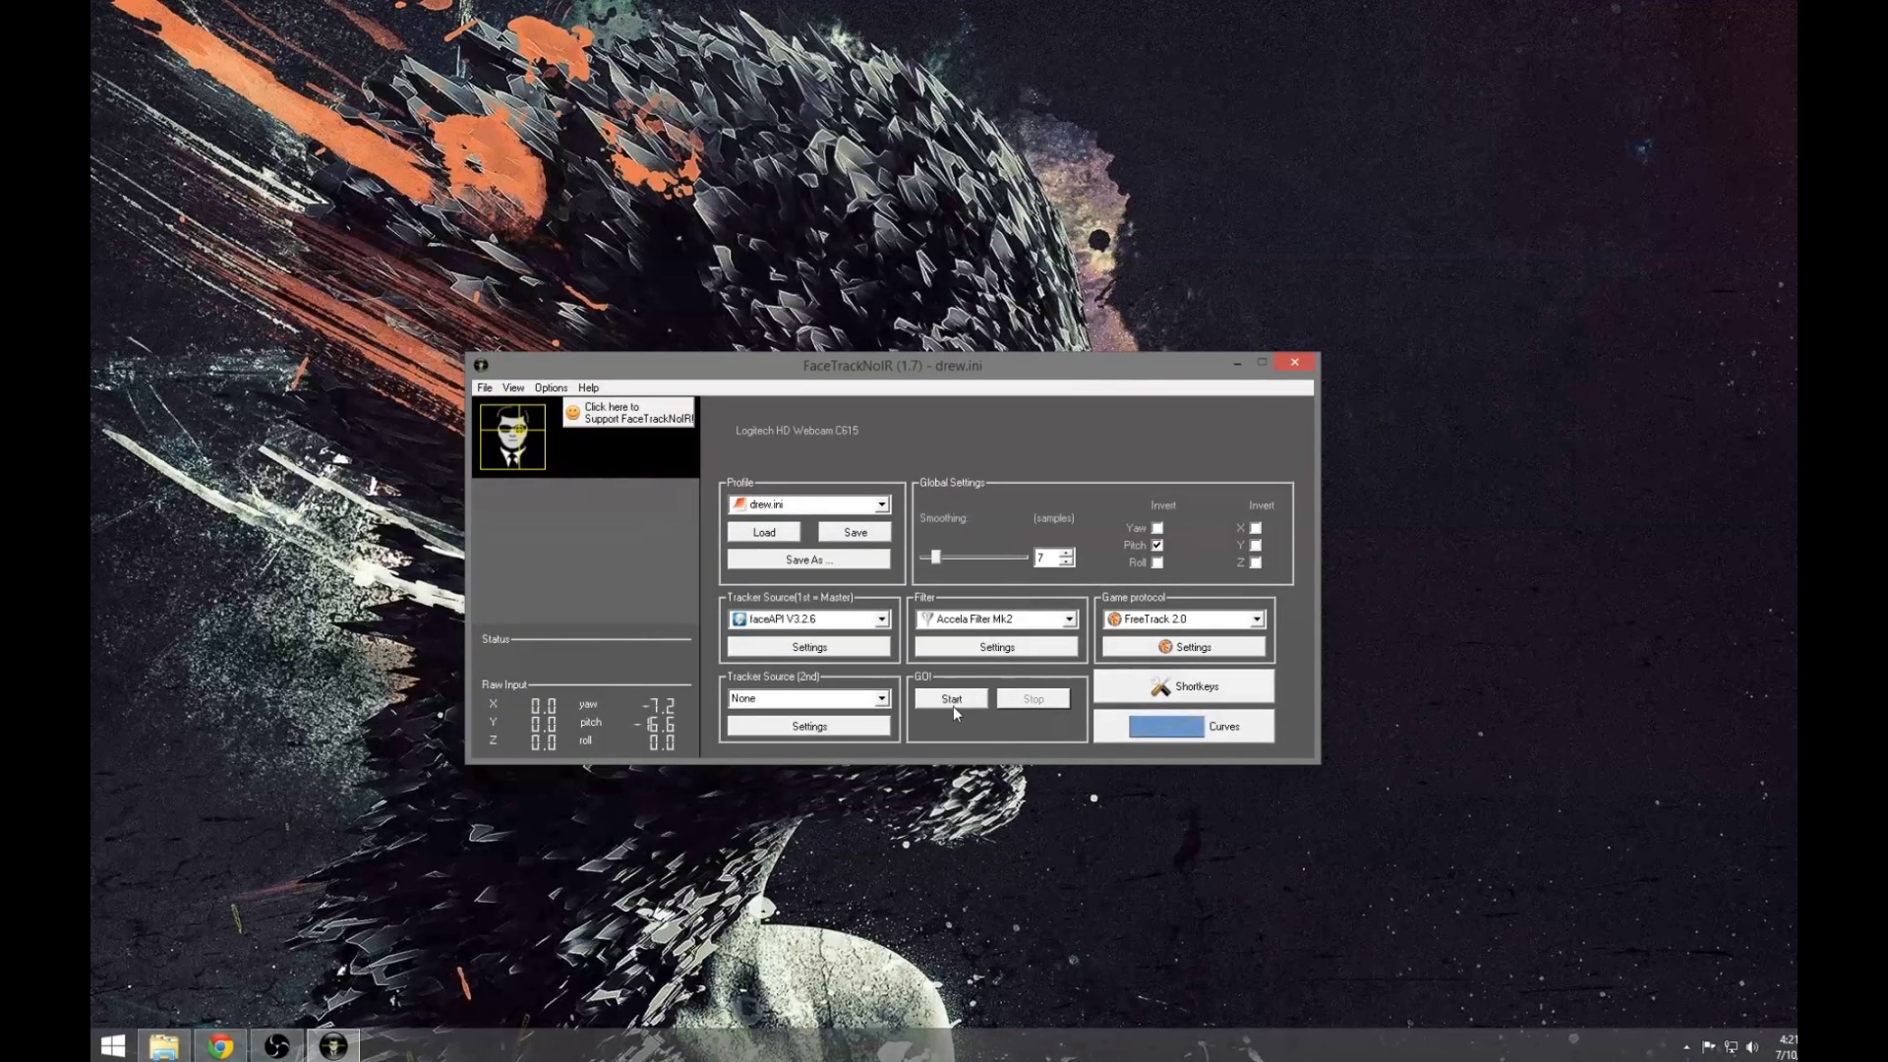
pyautogui.click(961, 699)
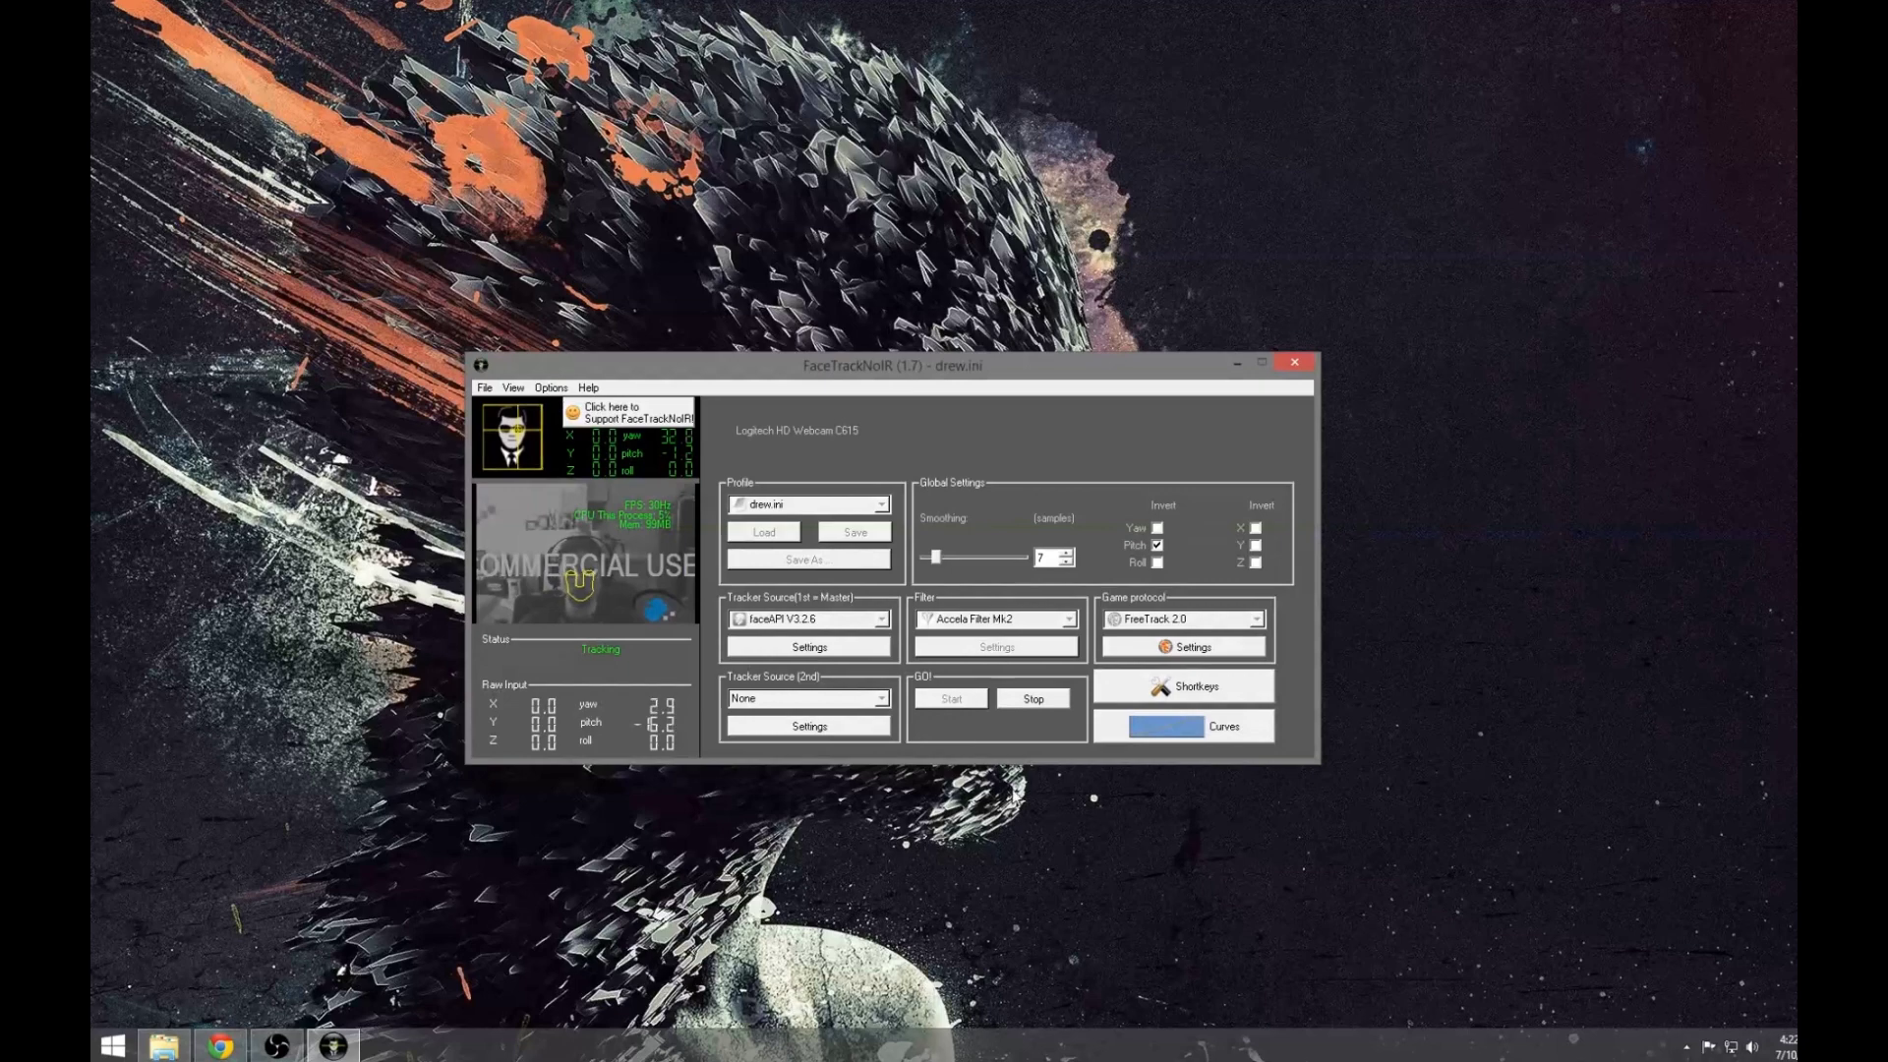
# - Open the tracking curves during live tracking and place both windows so head movement can be observed on the rotation graphs
pyautogui.click(1190, 738)
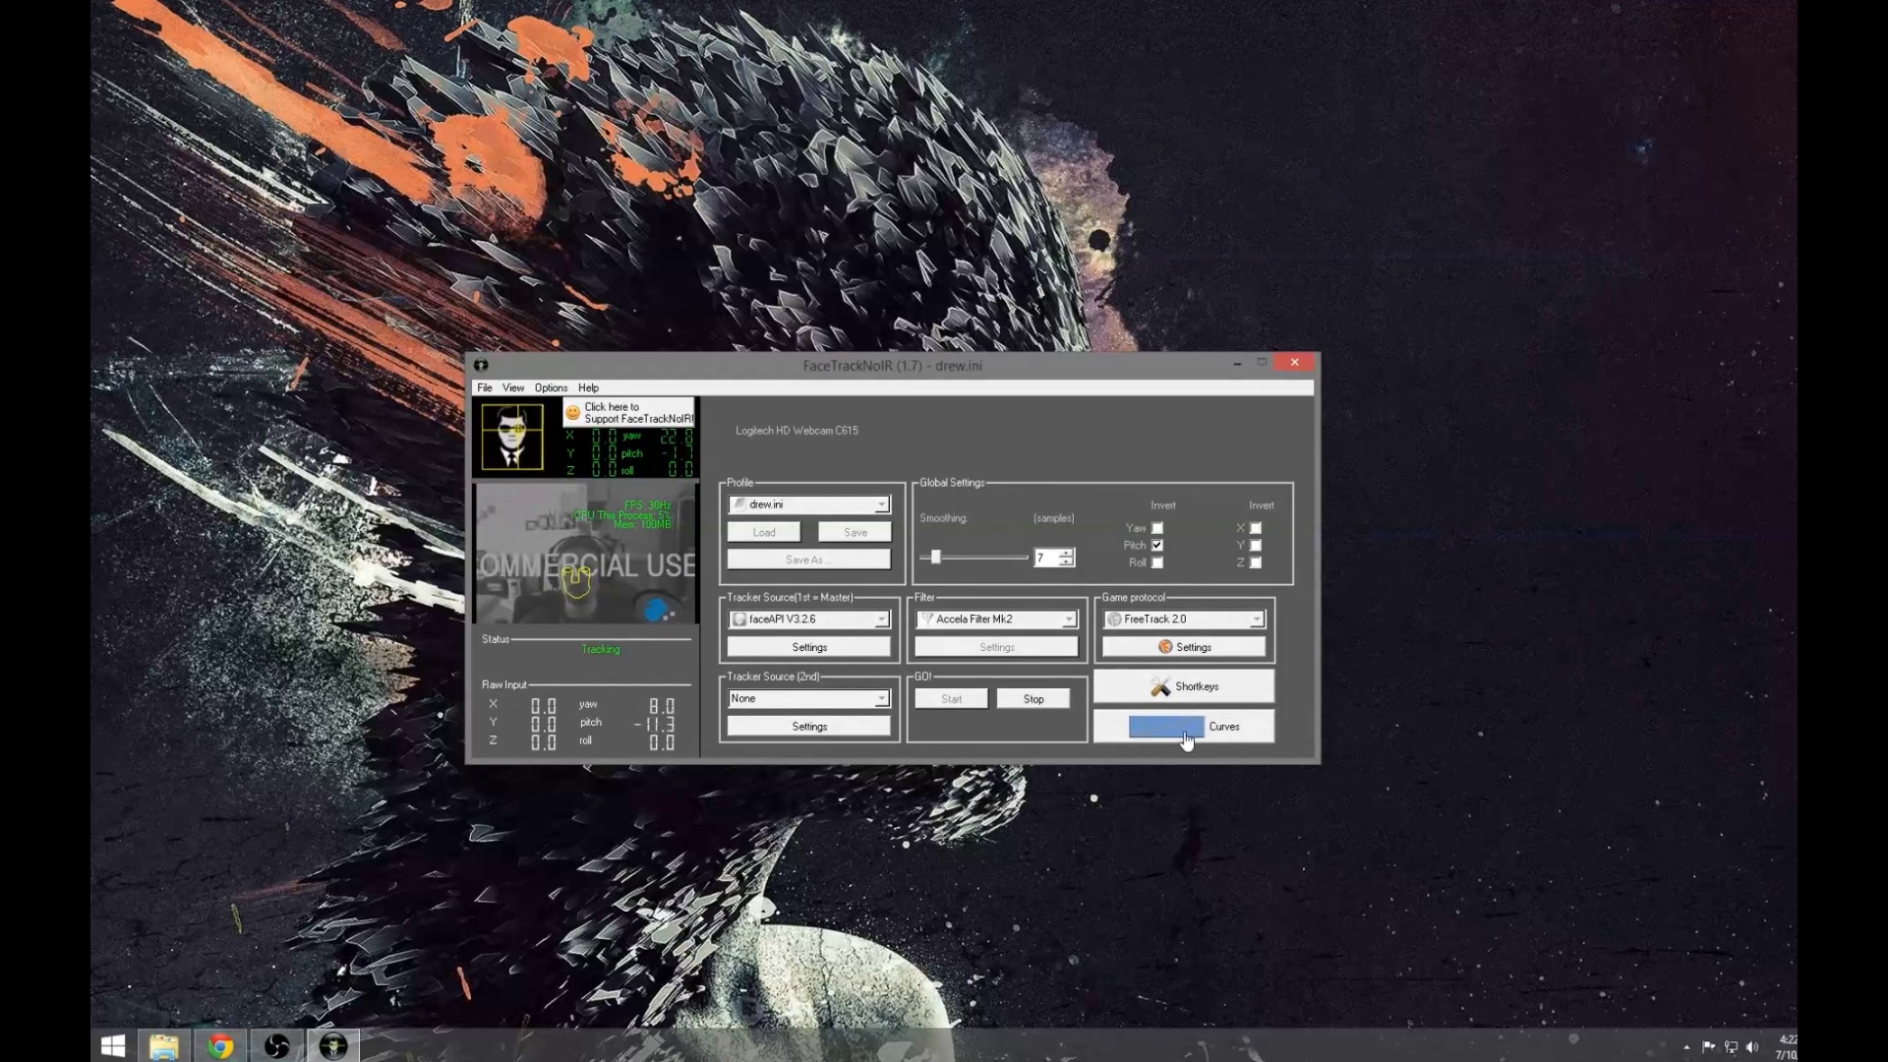
pyautogui.moveTo(932, 378); pyautogui.dragTo(806, 317)
pyautogui.moveTo(995, 398); pyautogui.dragTo(1293, 381)
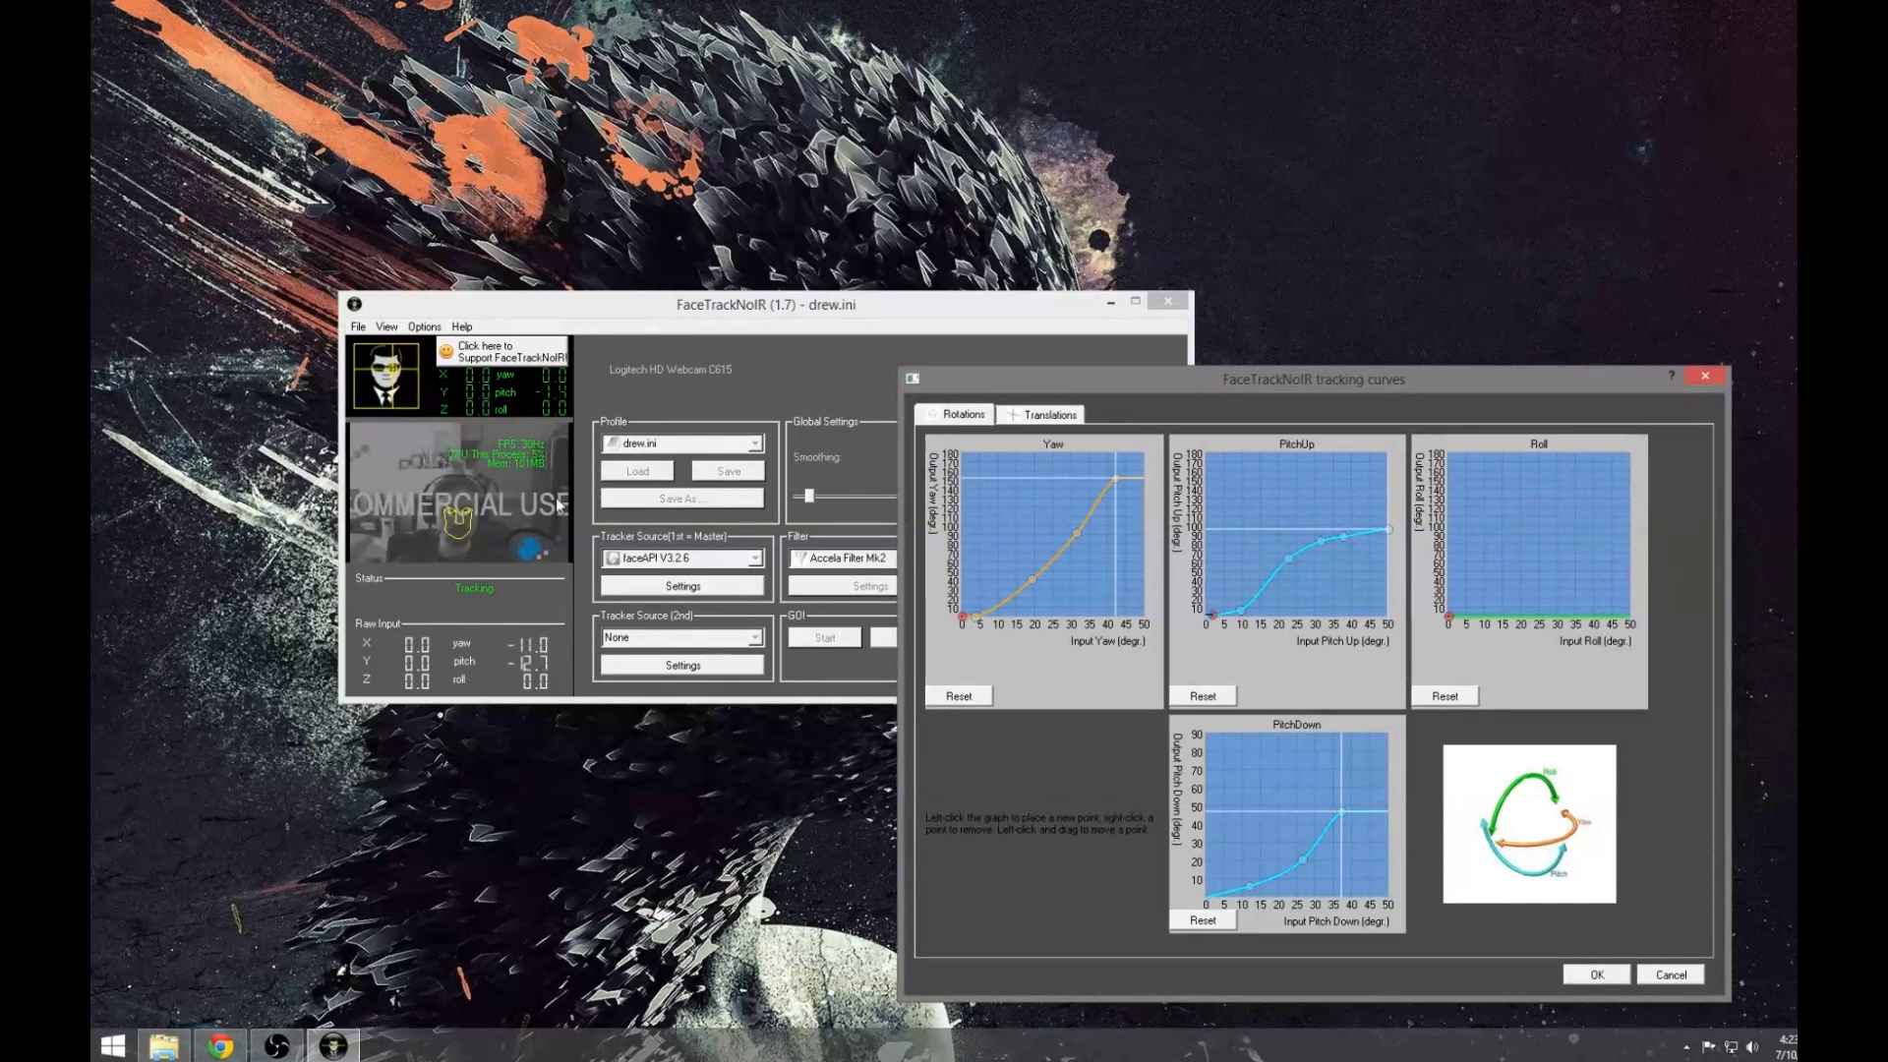
pyautogui.moveTo(723, 312); pyautogui.dragTo(685, 251)
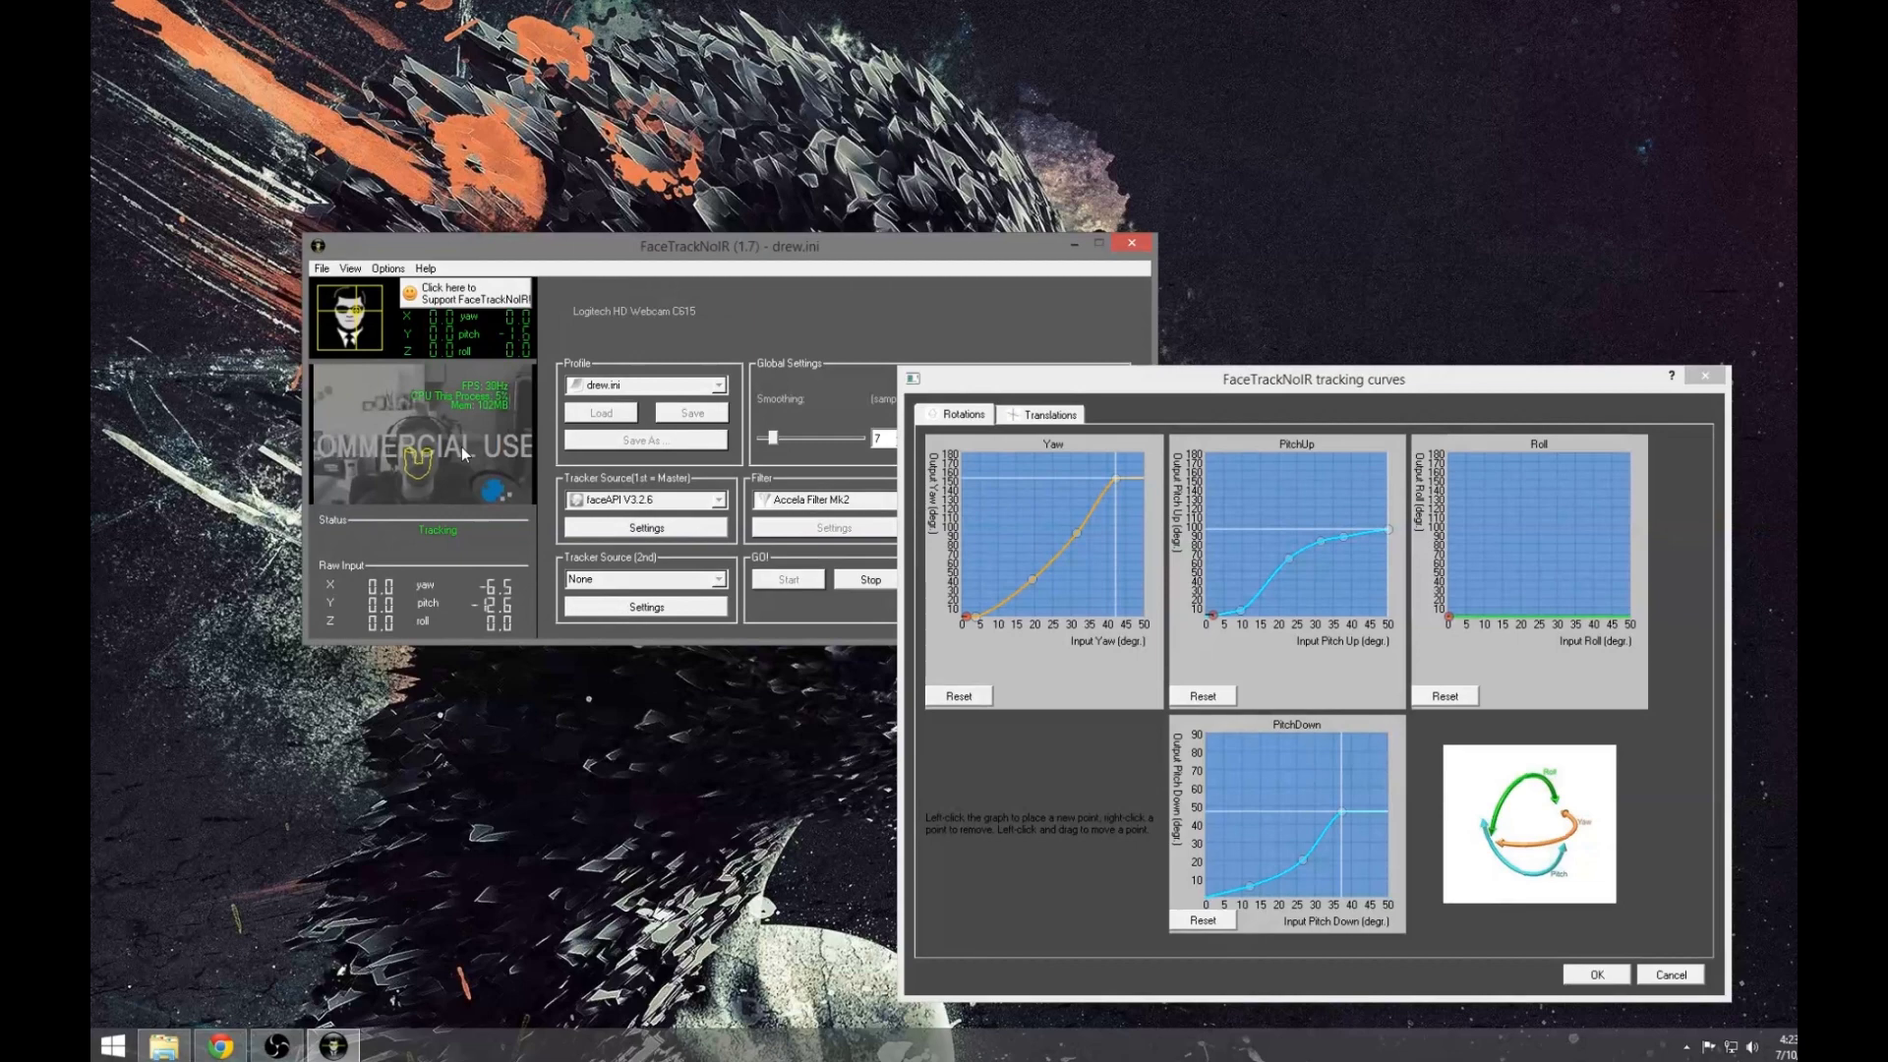
pyautogui.moveTo(678, 264); pyautogui.dragTo(634, 308)
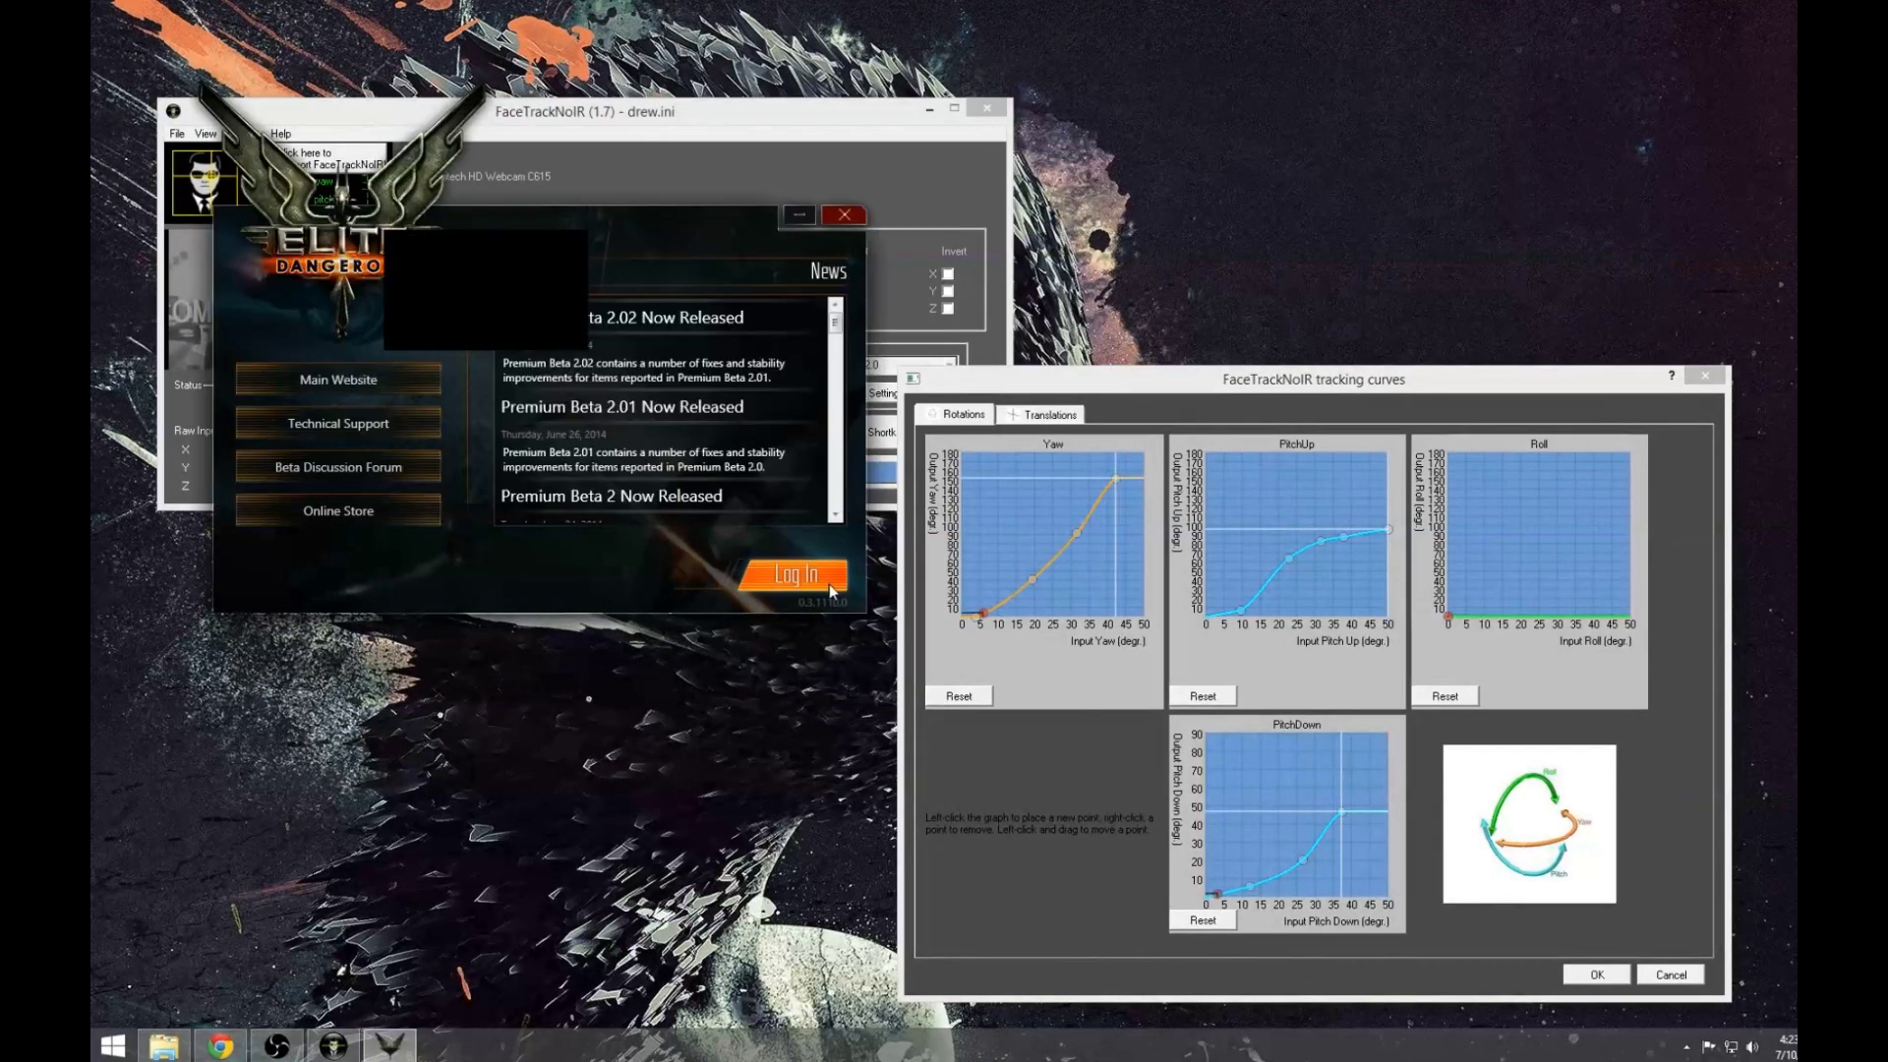
# - Log in through the Elite Dangerous launcher and start the Waste Disposal combat scenario
pyautogui.click(794, 574)
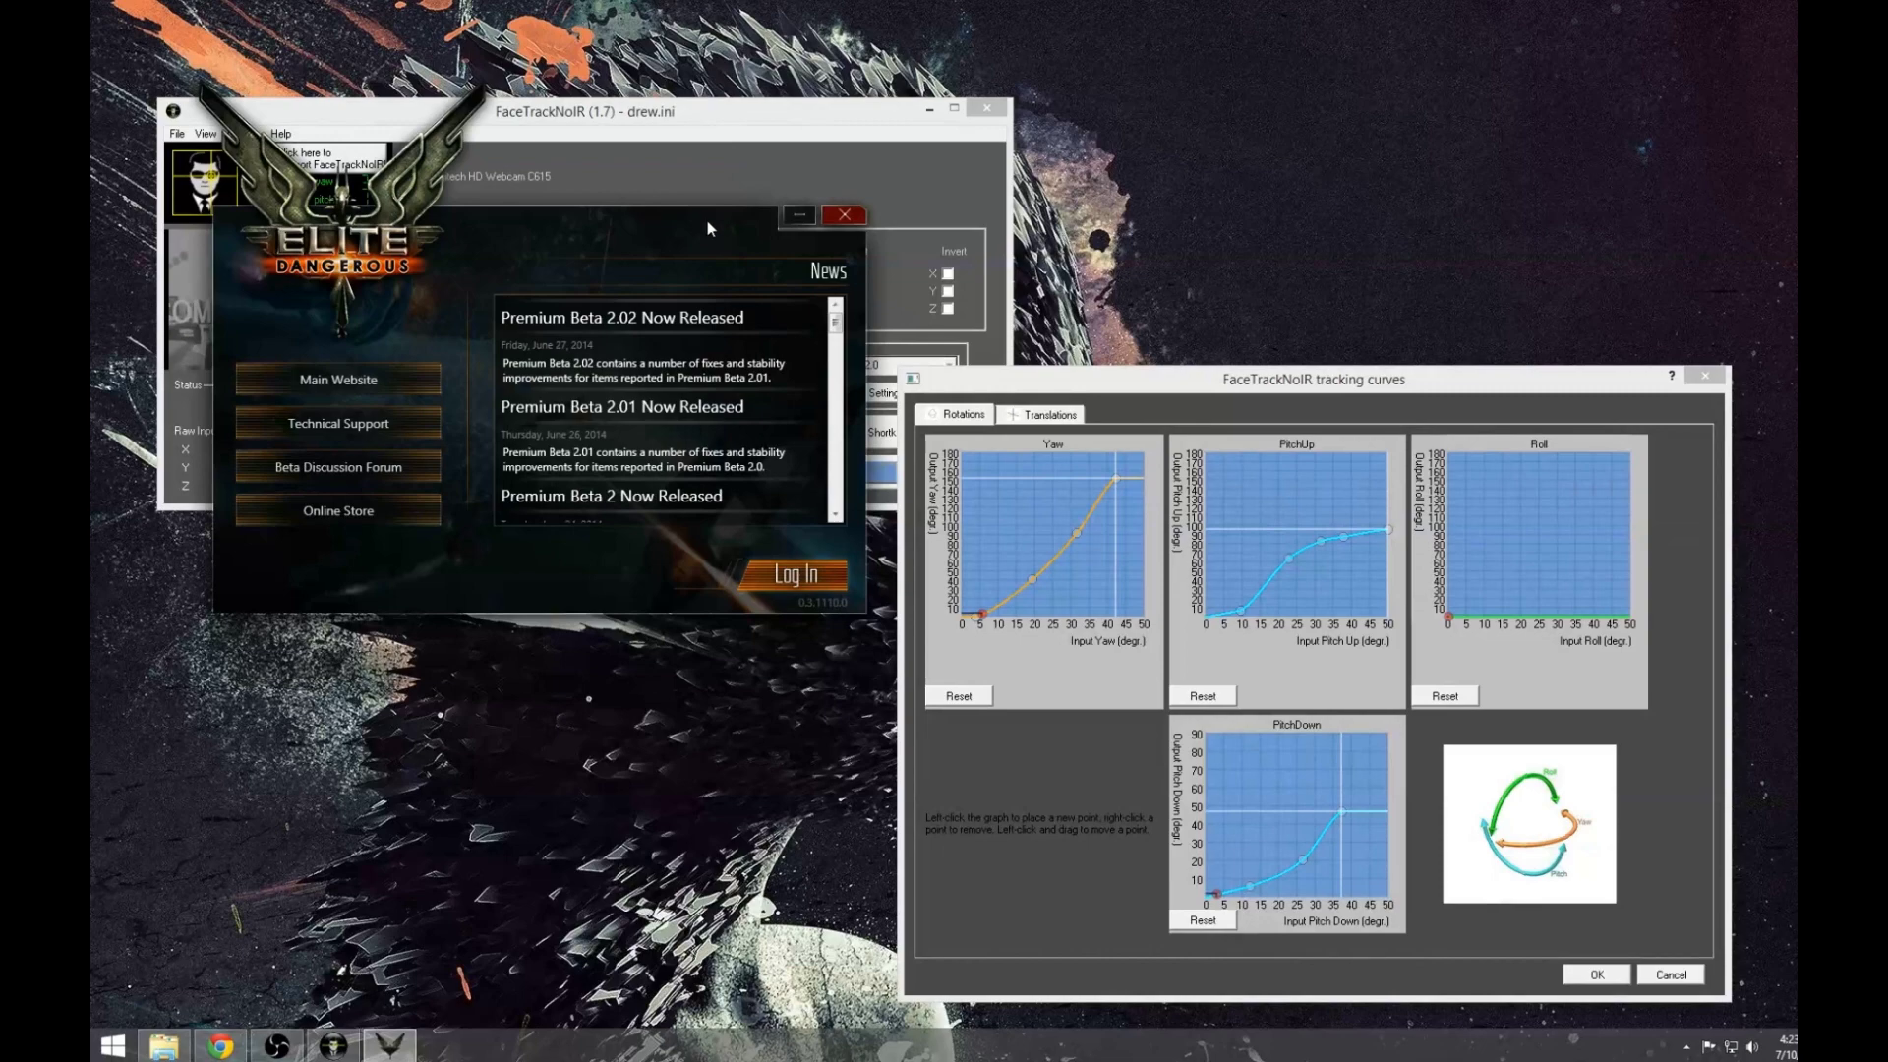
pyautogui.moveTo(541, 222); pyautogui.dragTo(597, 531)
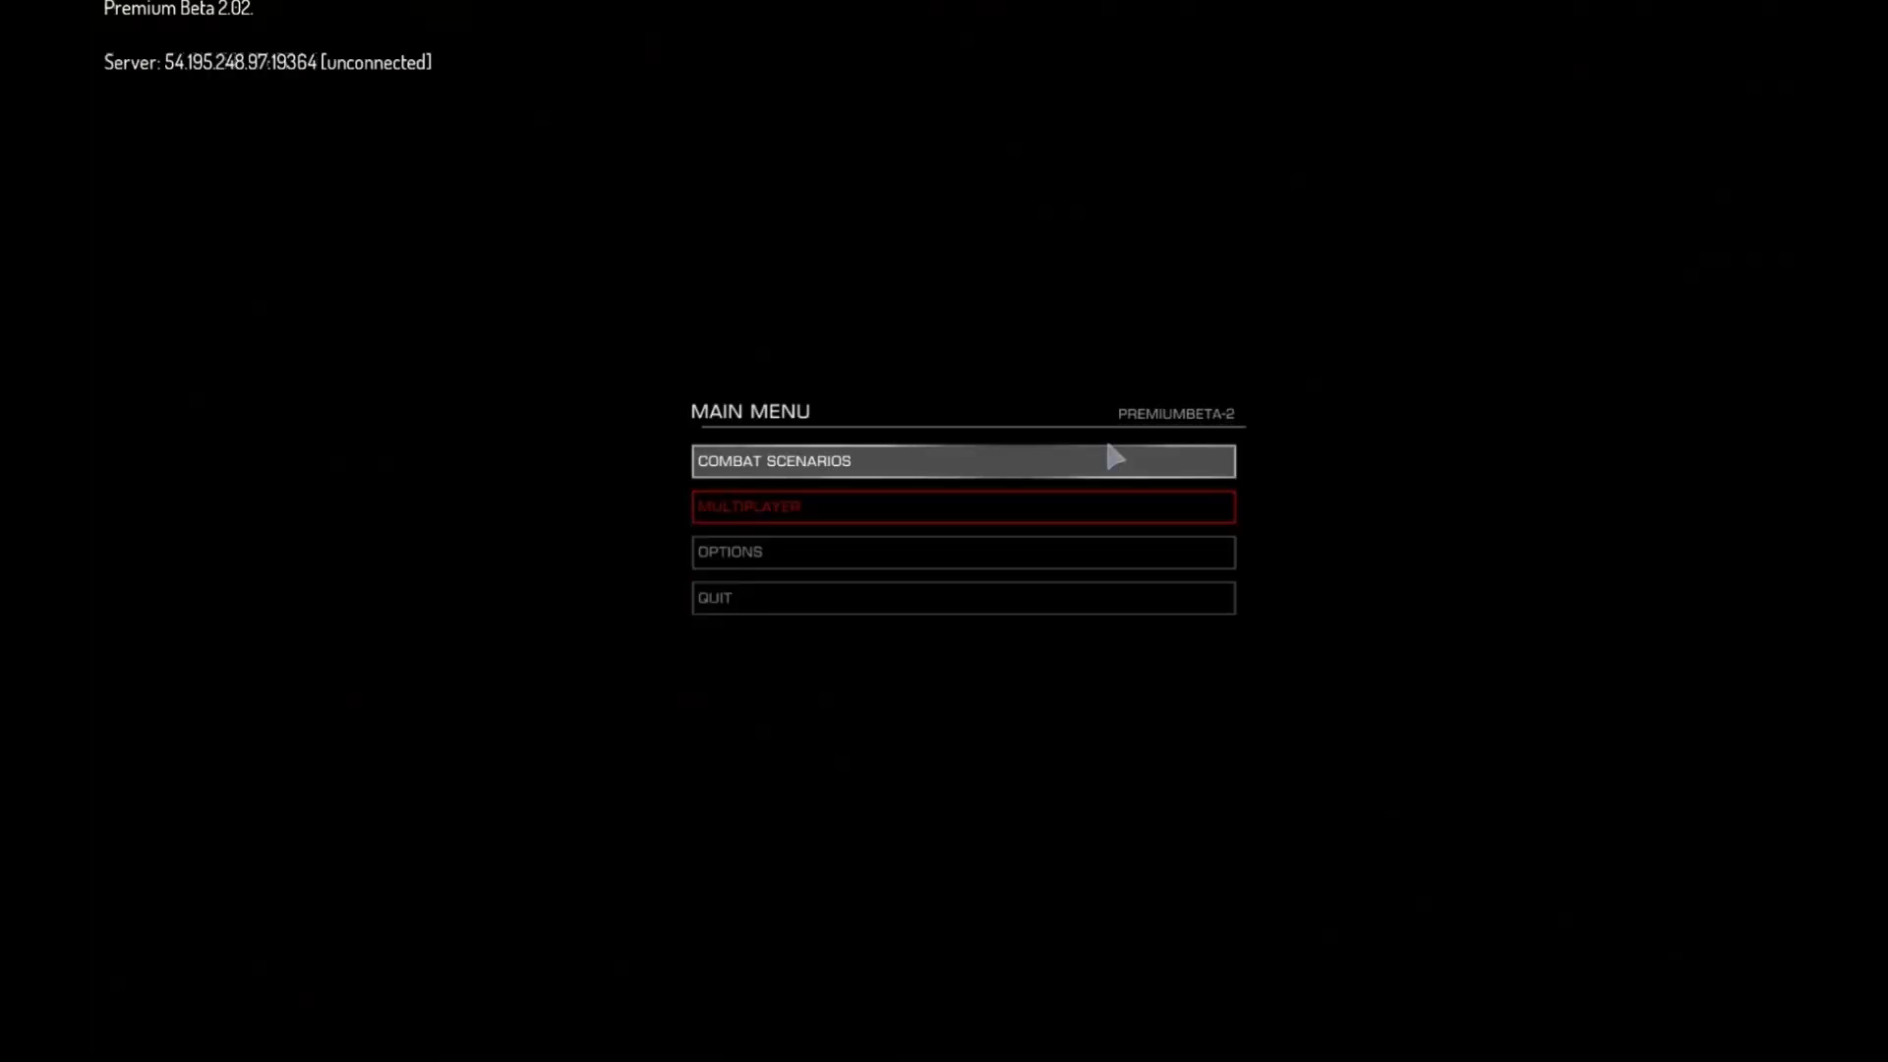
pyautogui.click(969, 463)
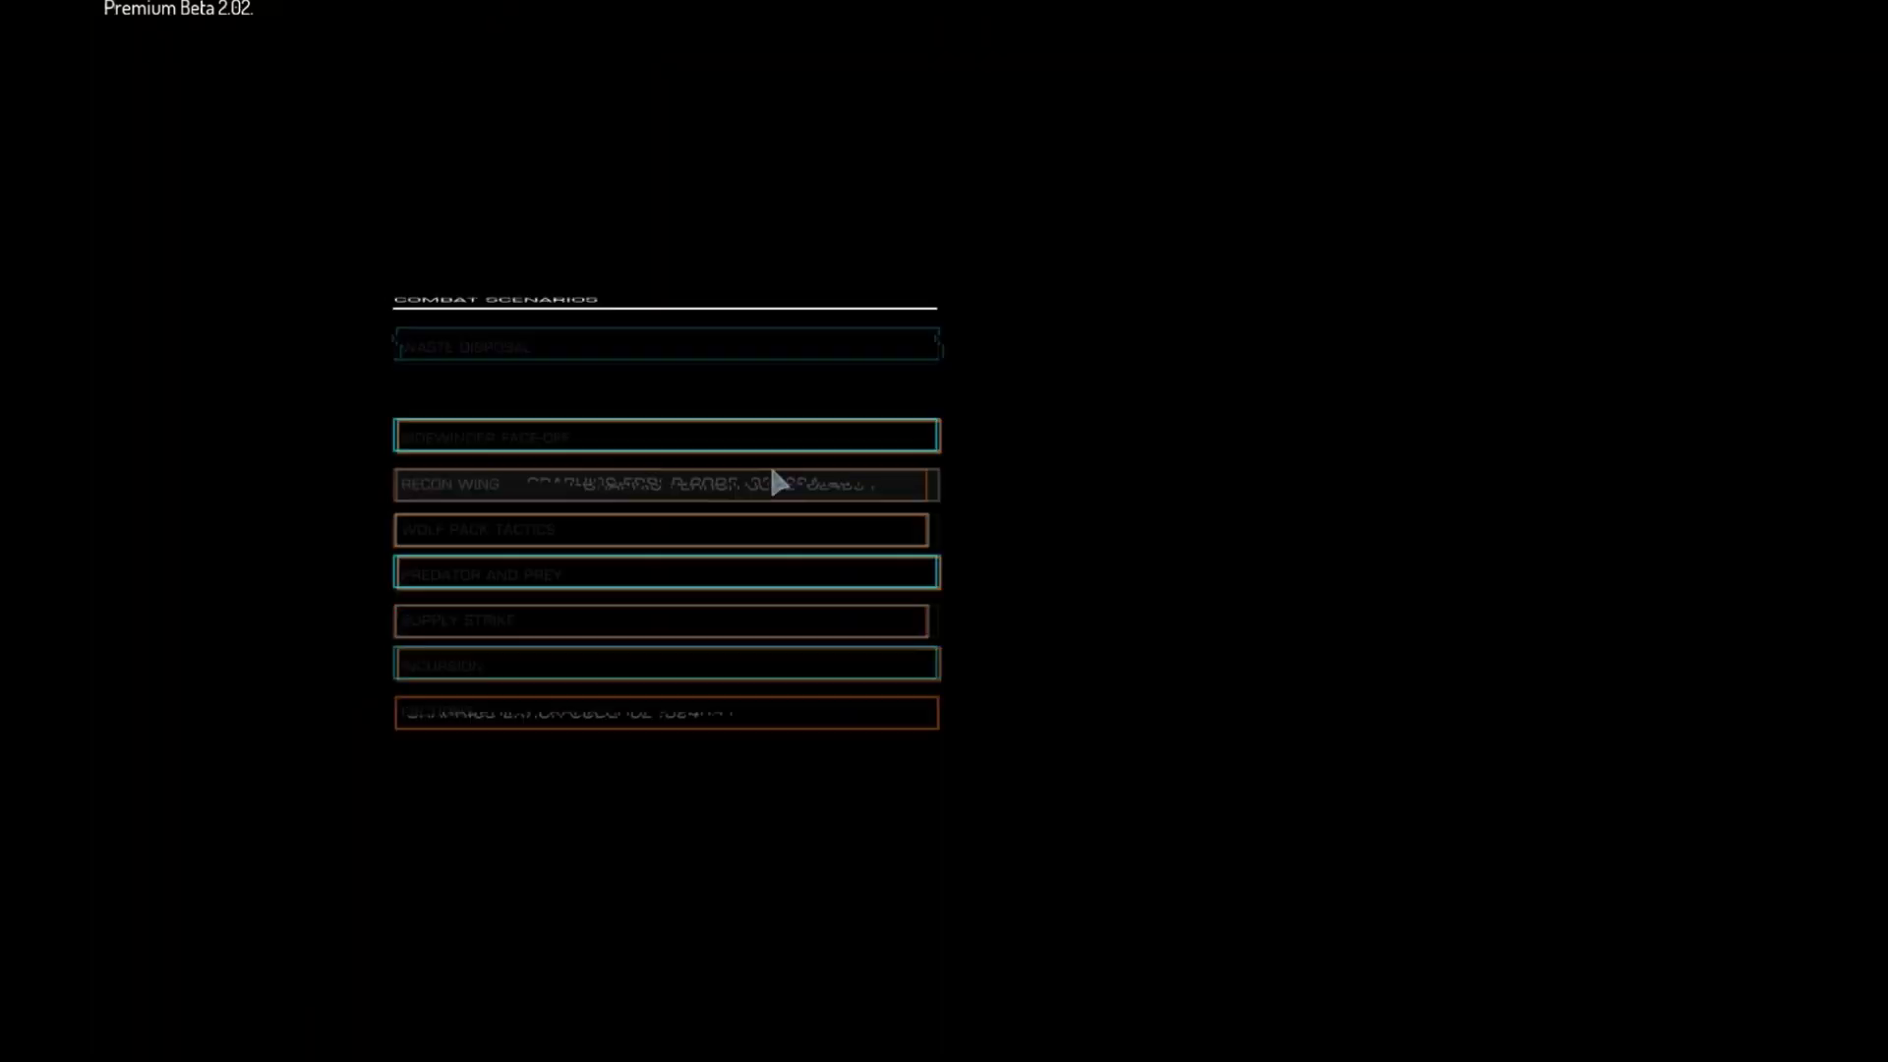
pyautogui.click(700, 346)
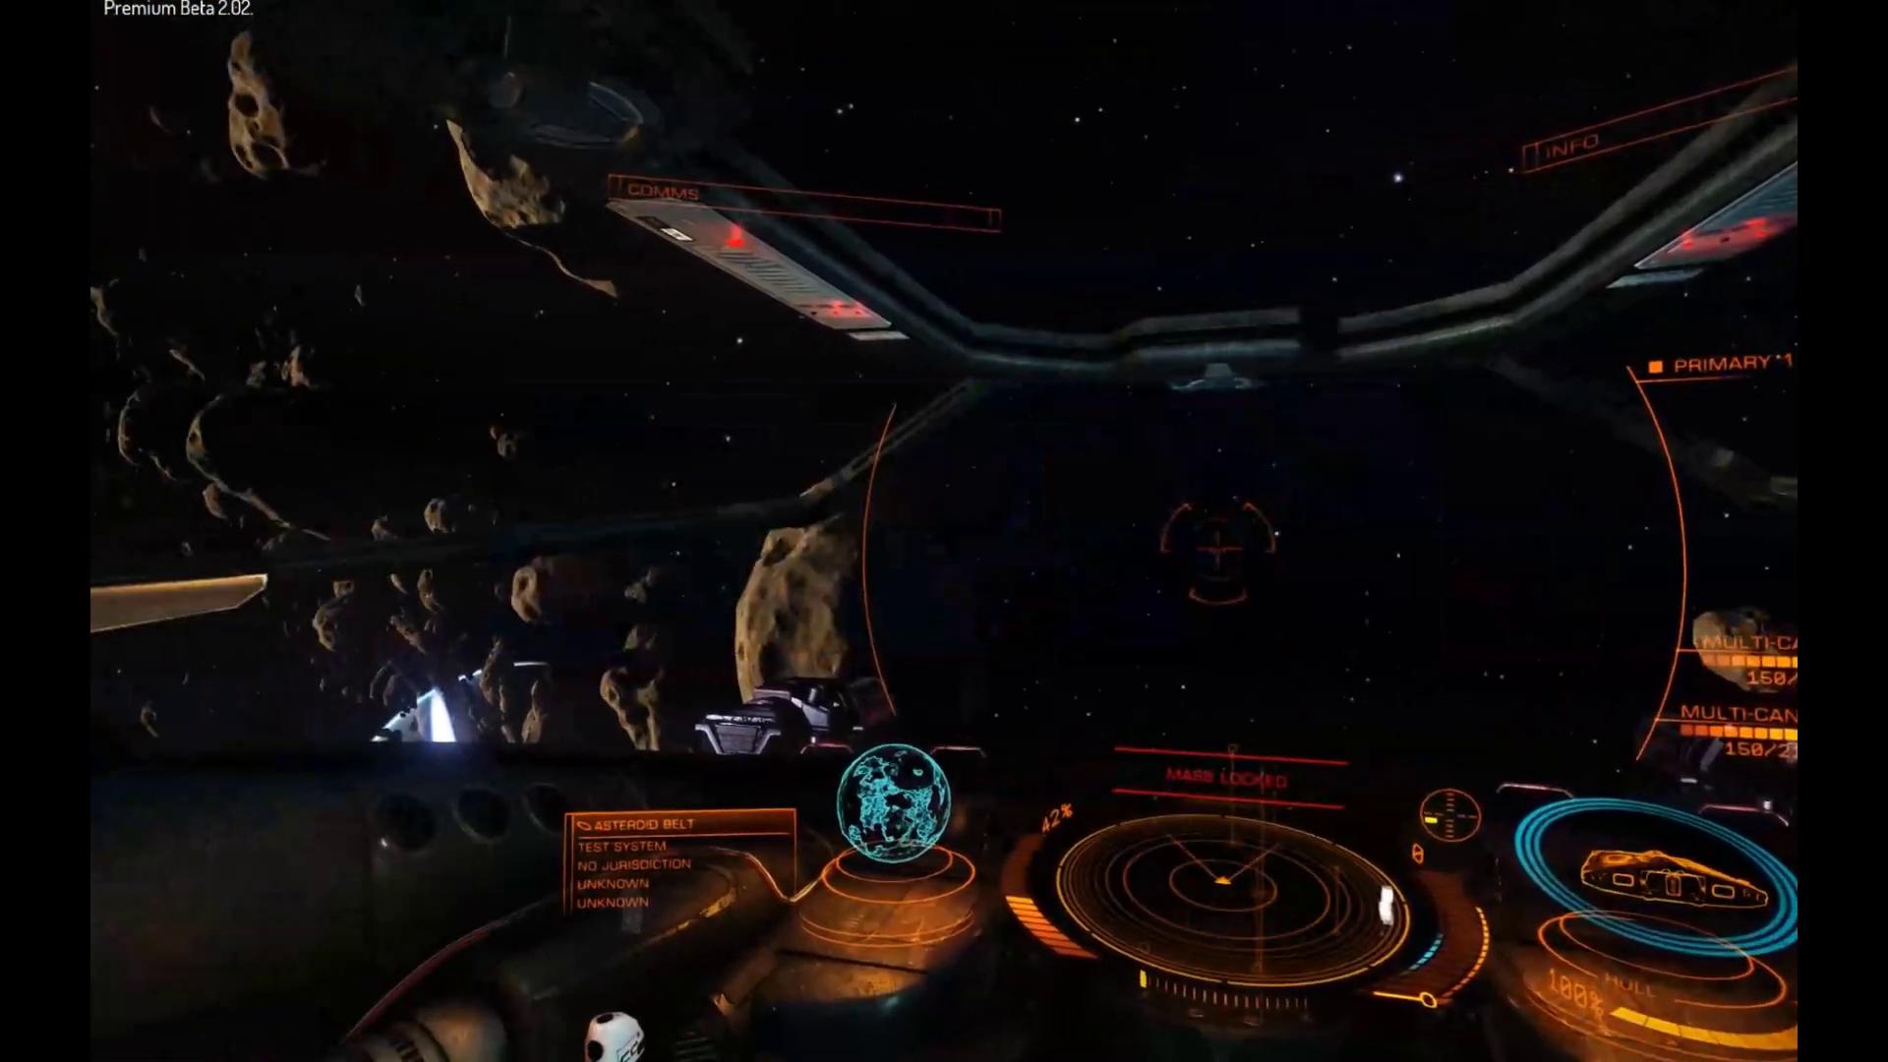
# - Switch from the game to FaceTrackNoIR and open its tracking curves, moving the curves window clear of the webcam preview
pyautogui.hotkey('alt', 'Tab')
pyautogui.press('Escape')
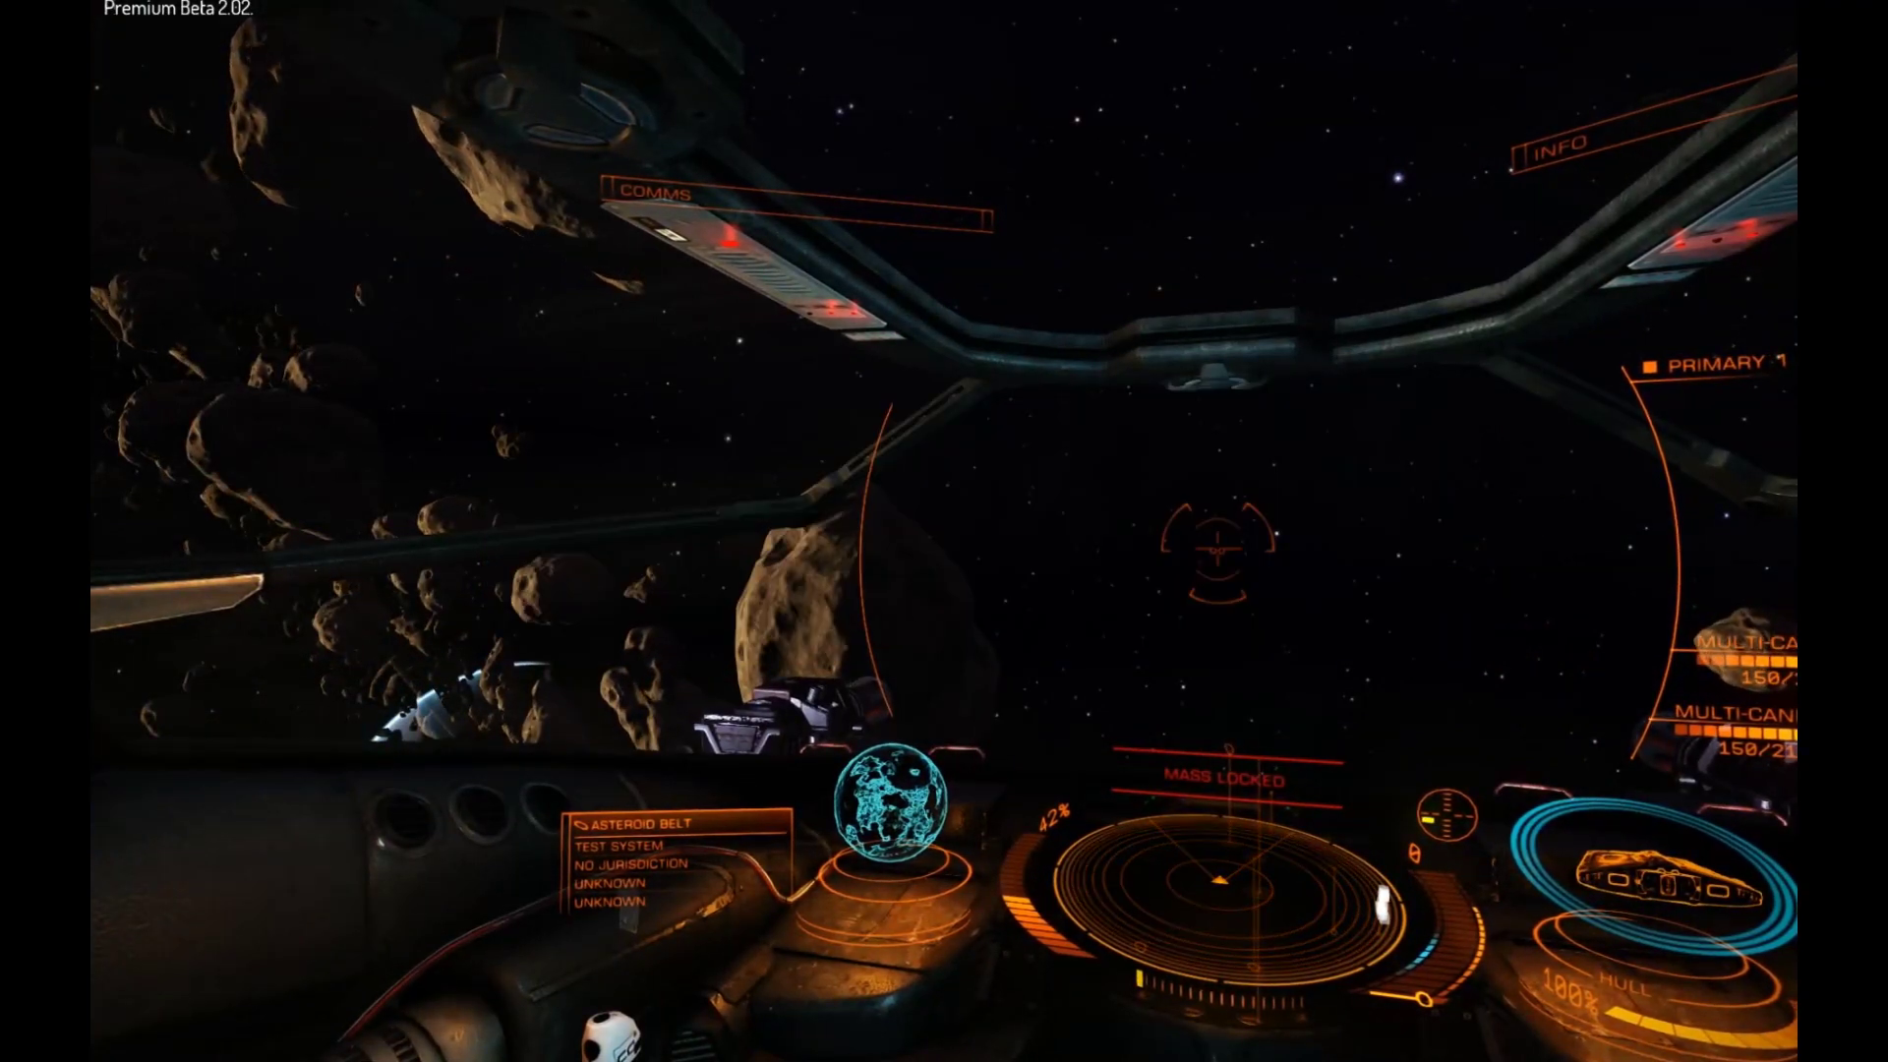
pyautogui.hotkey('alt', 'Tab')
pyautogui.hotkey('alt', 'Tab')
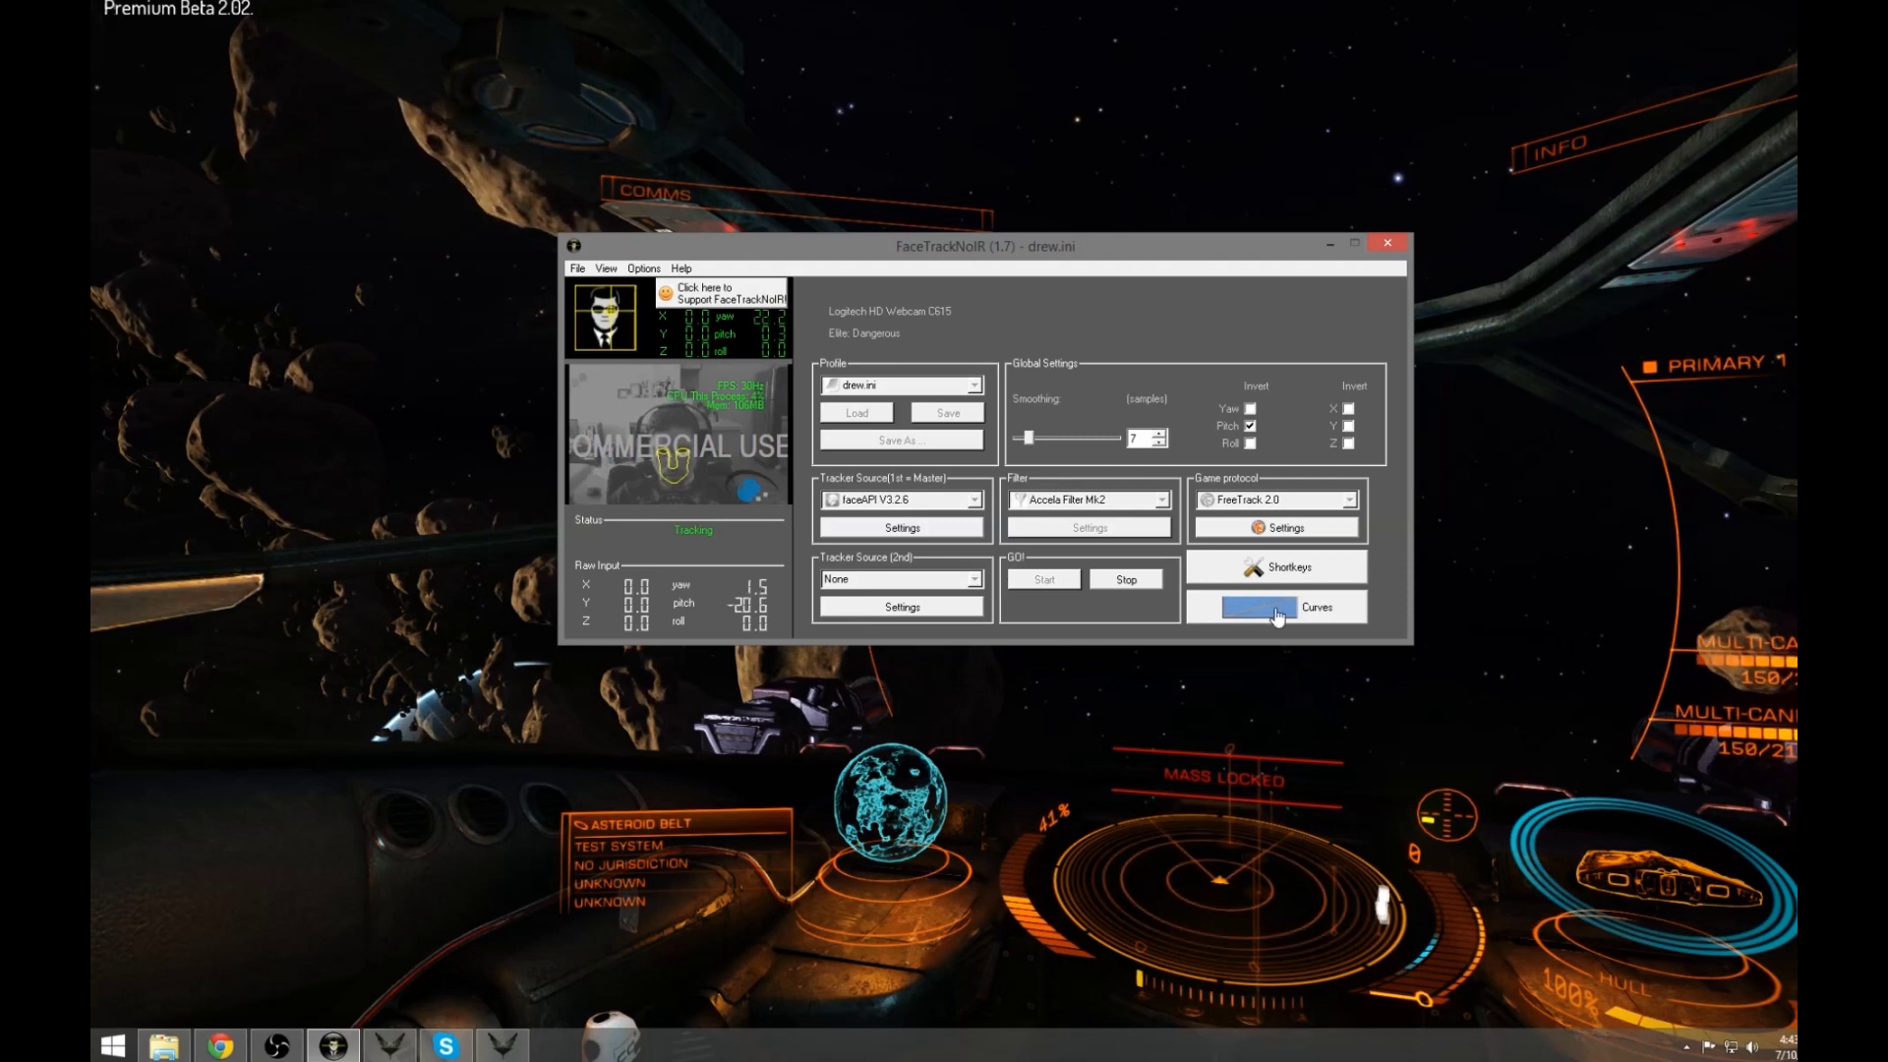
pyautogui.click(1224, 612)
pyautogui.moveTo(1000, 150); pyautogui.dragTo(1147, 176)
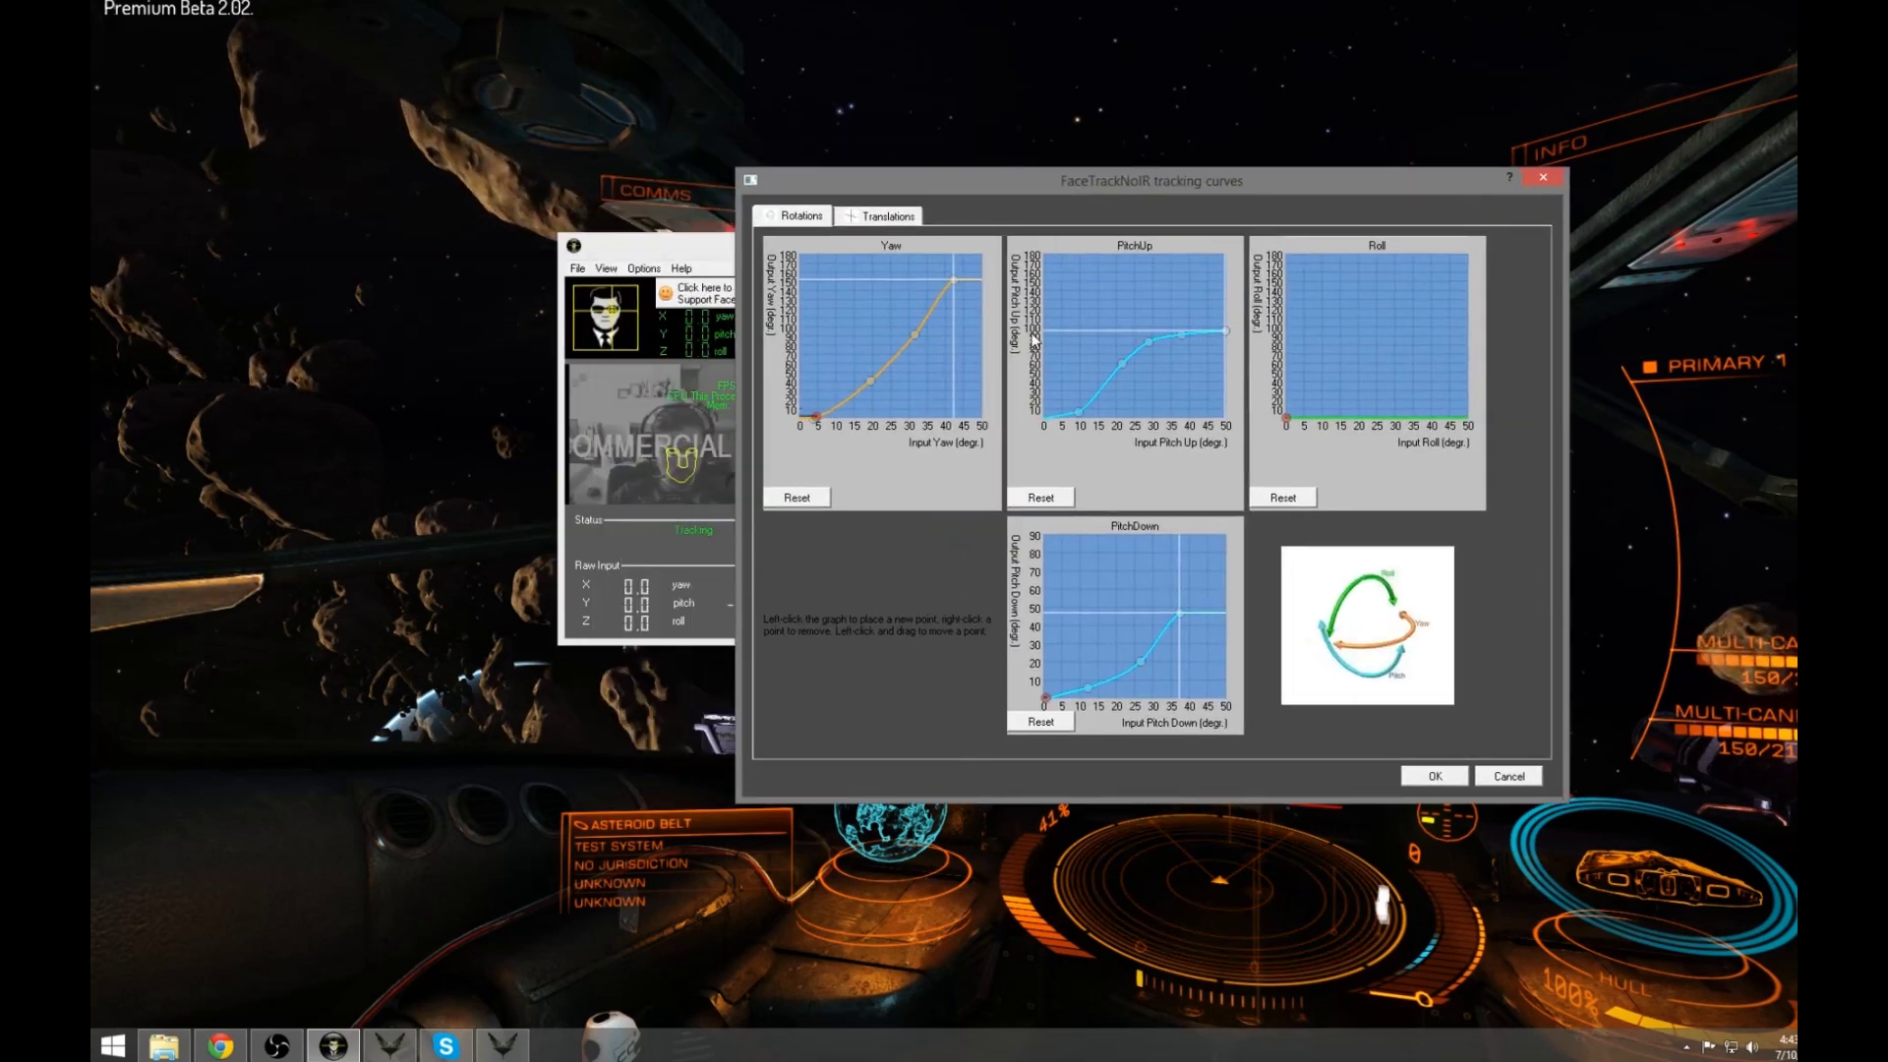
# - Try a PitchUp curve rising to about 110 degrees output at about 34 degrees input, discard it and return to the game
pyautogui.moveTo(1122, 364); pyautogui.dragTo(1128, 380)
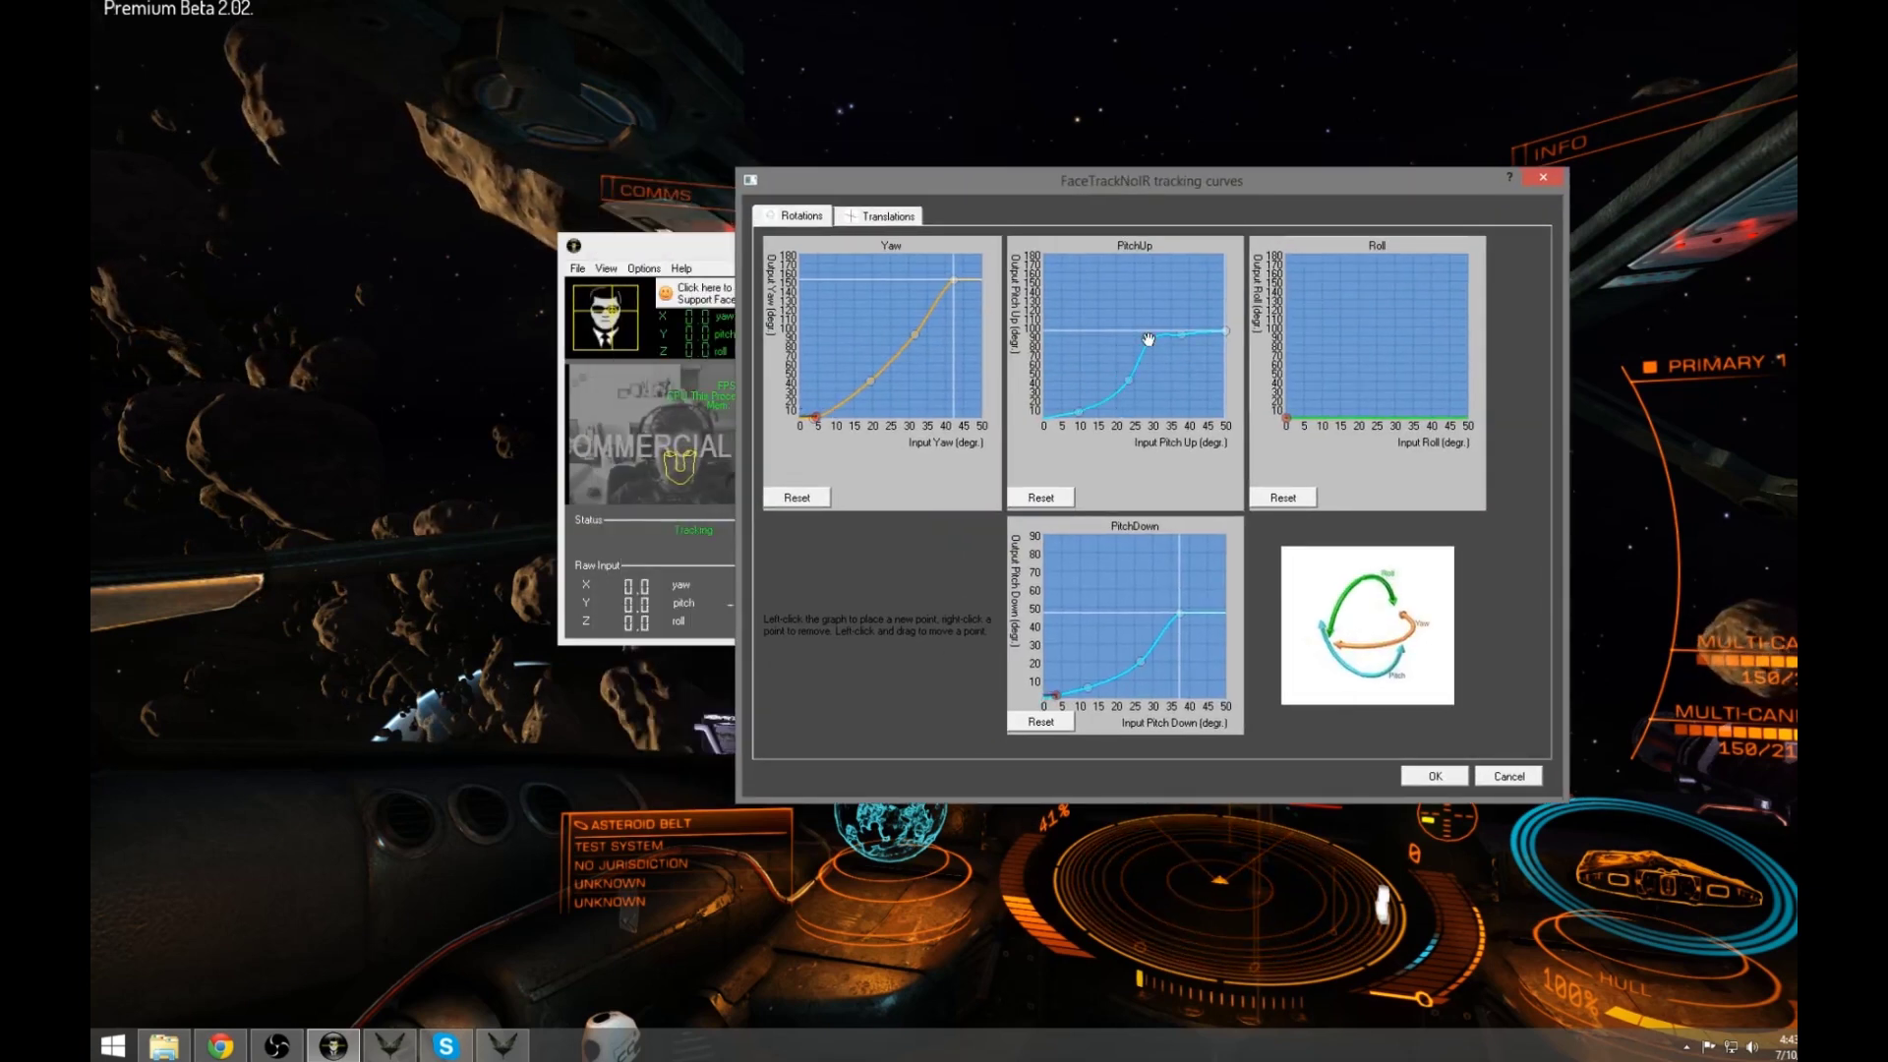
pyautogui.click(1123, 379)
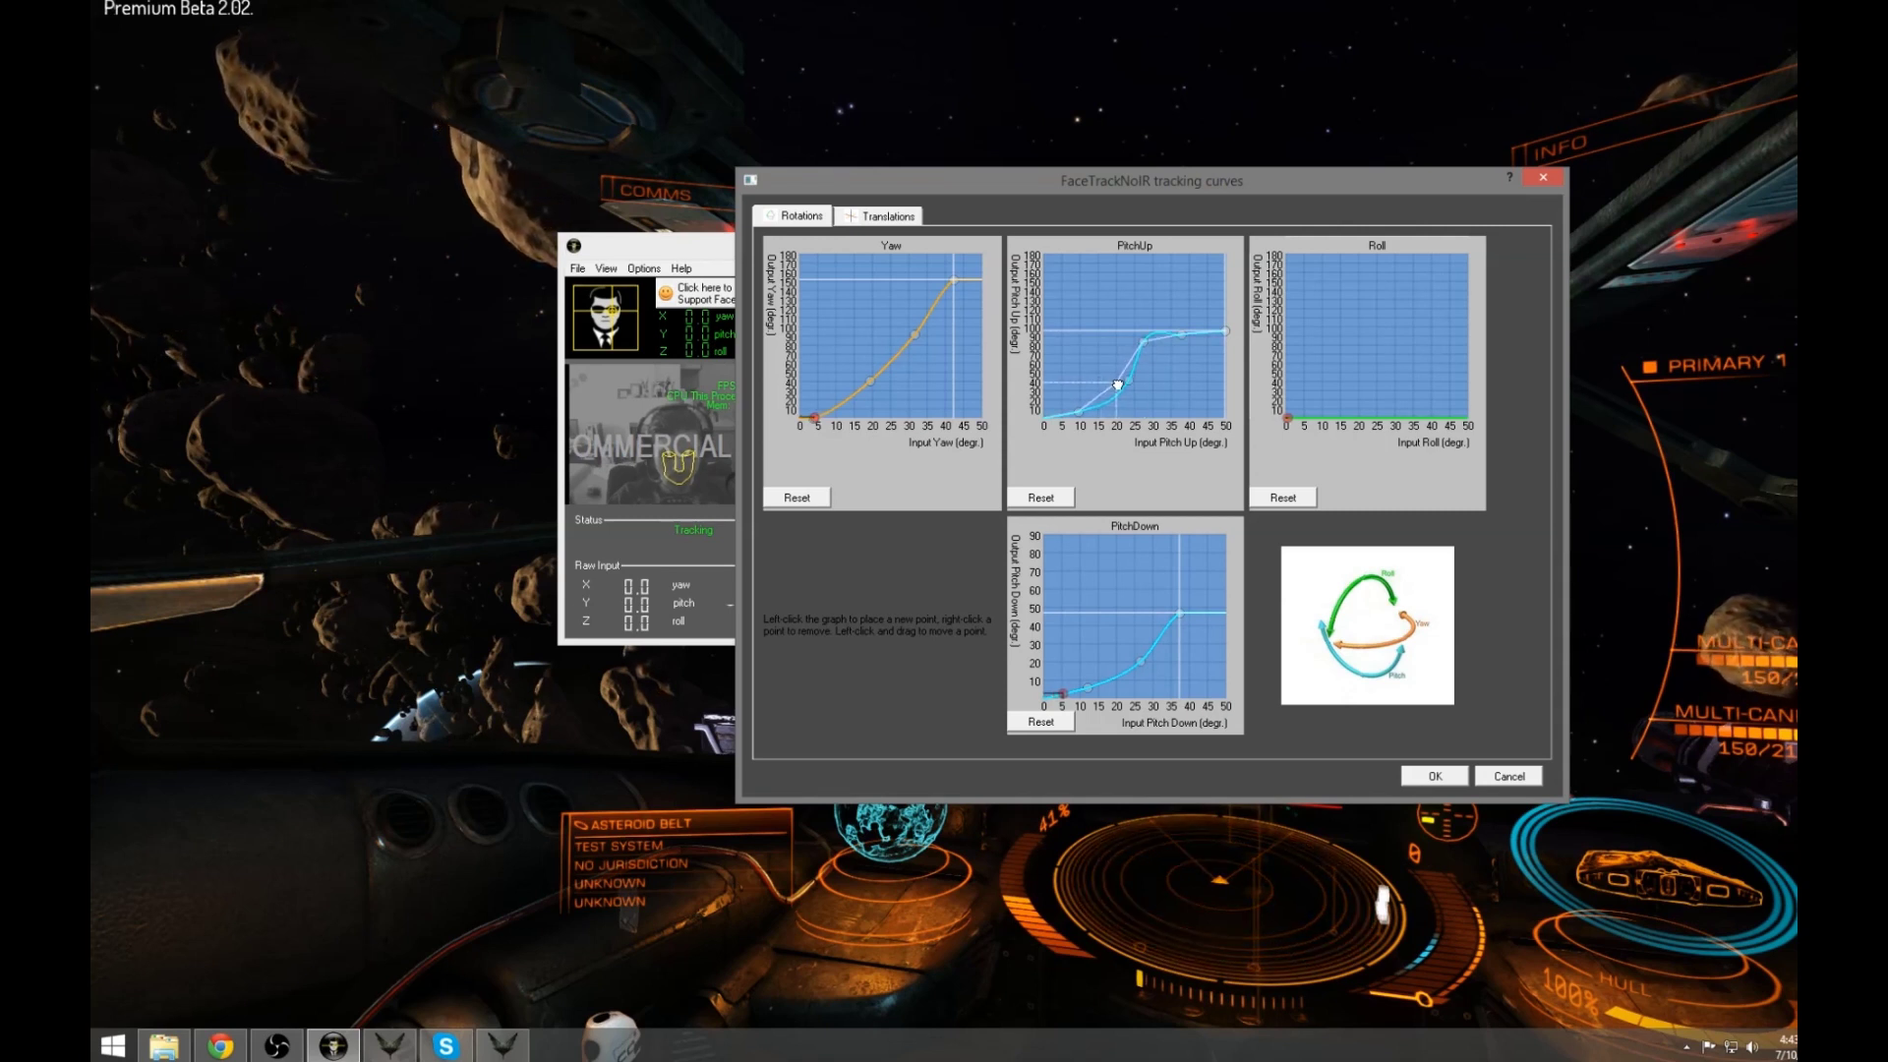
pyautogui.moveTo(1179, 335); pyautogui.dragTo(1223, 316)
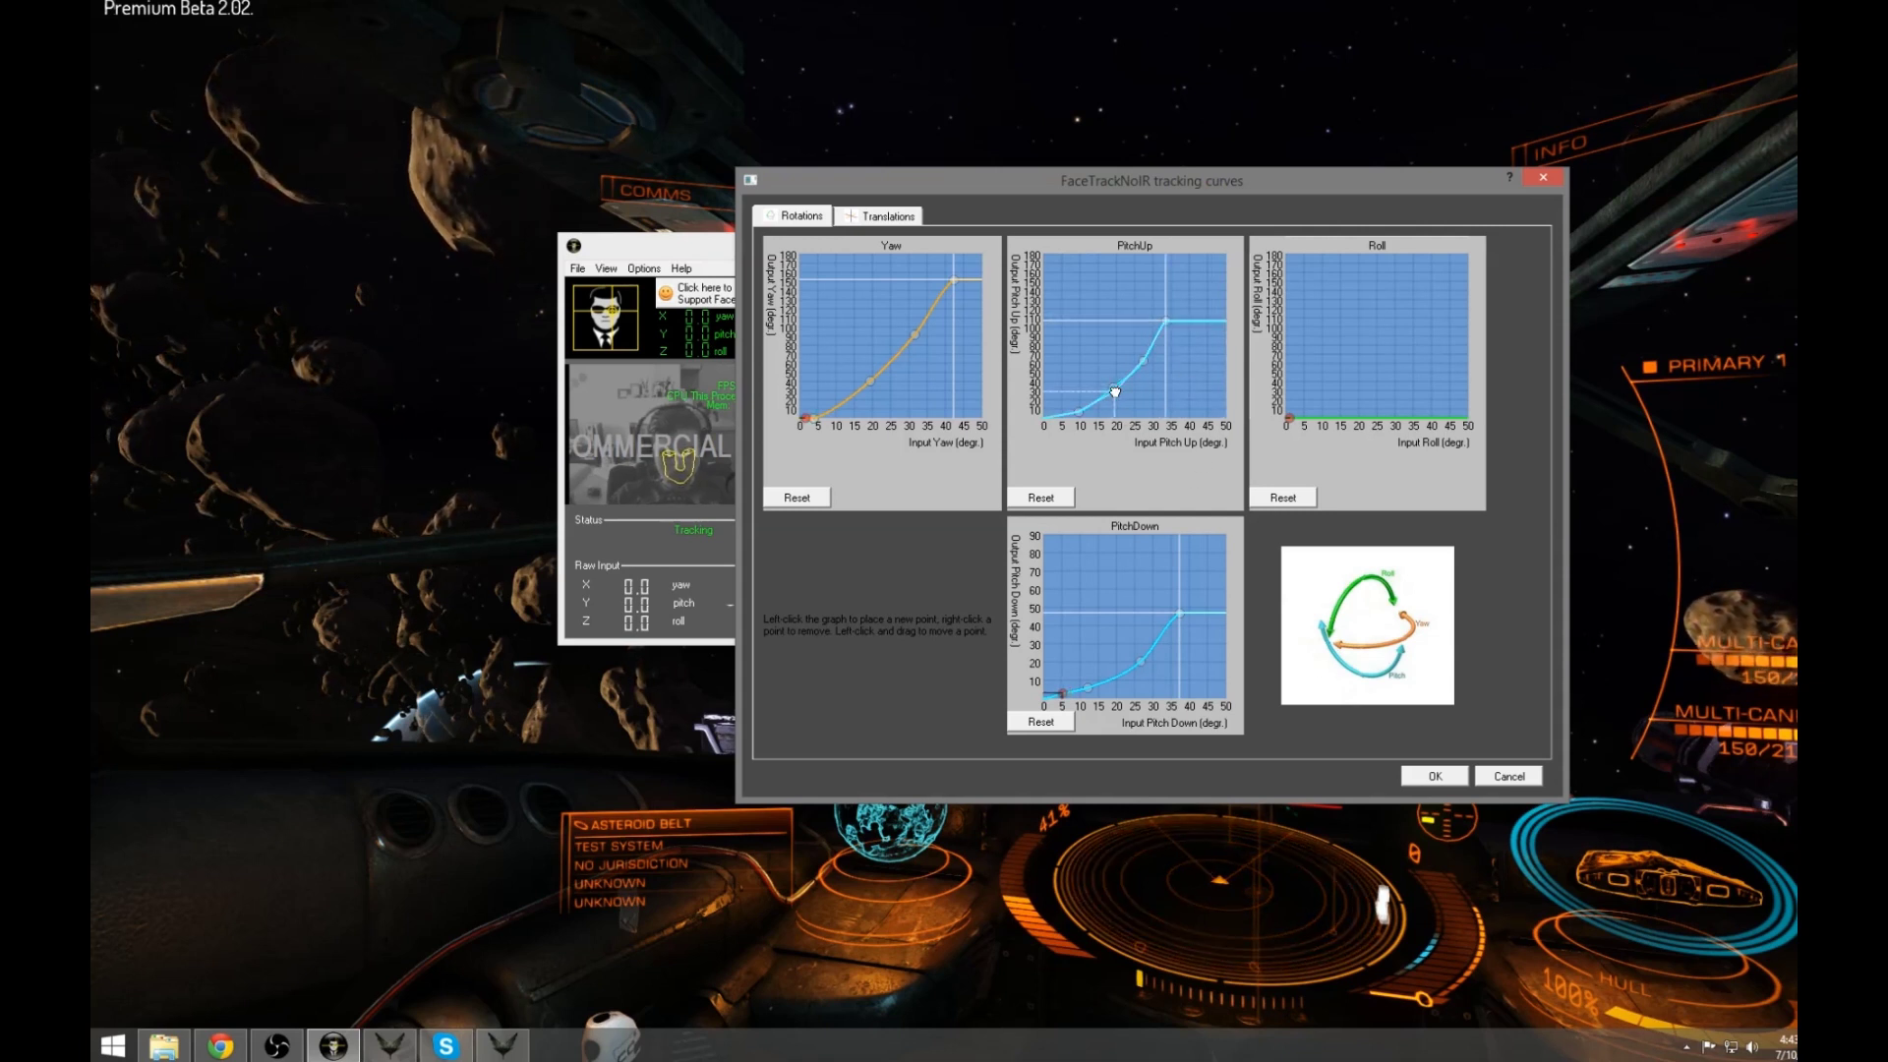
pyautogui.click(1514, 782)
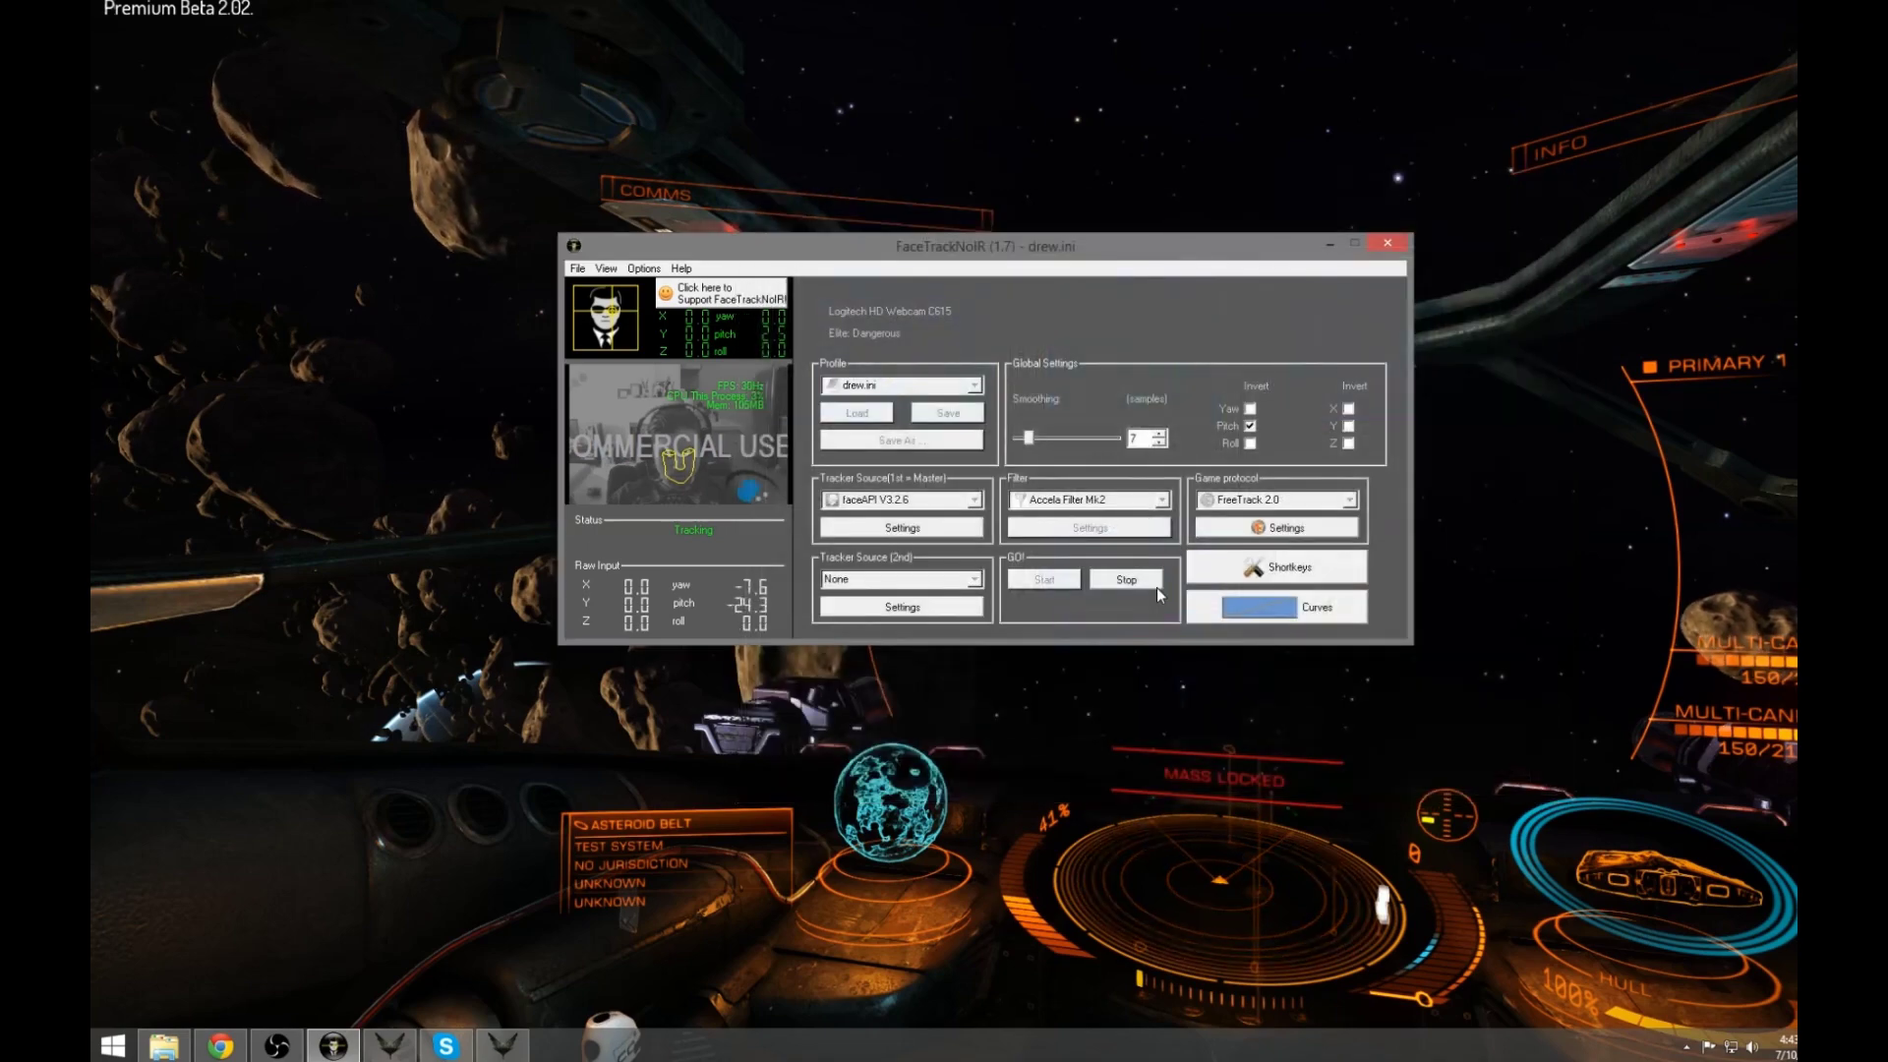
pyautogui.hotkey('alt', 'Tab')
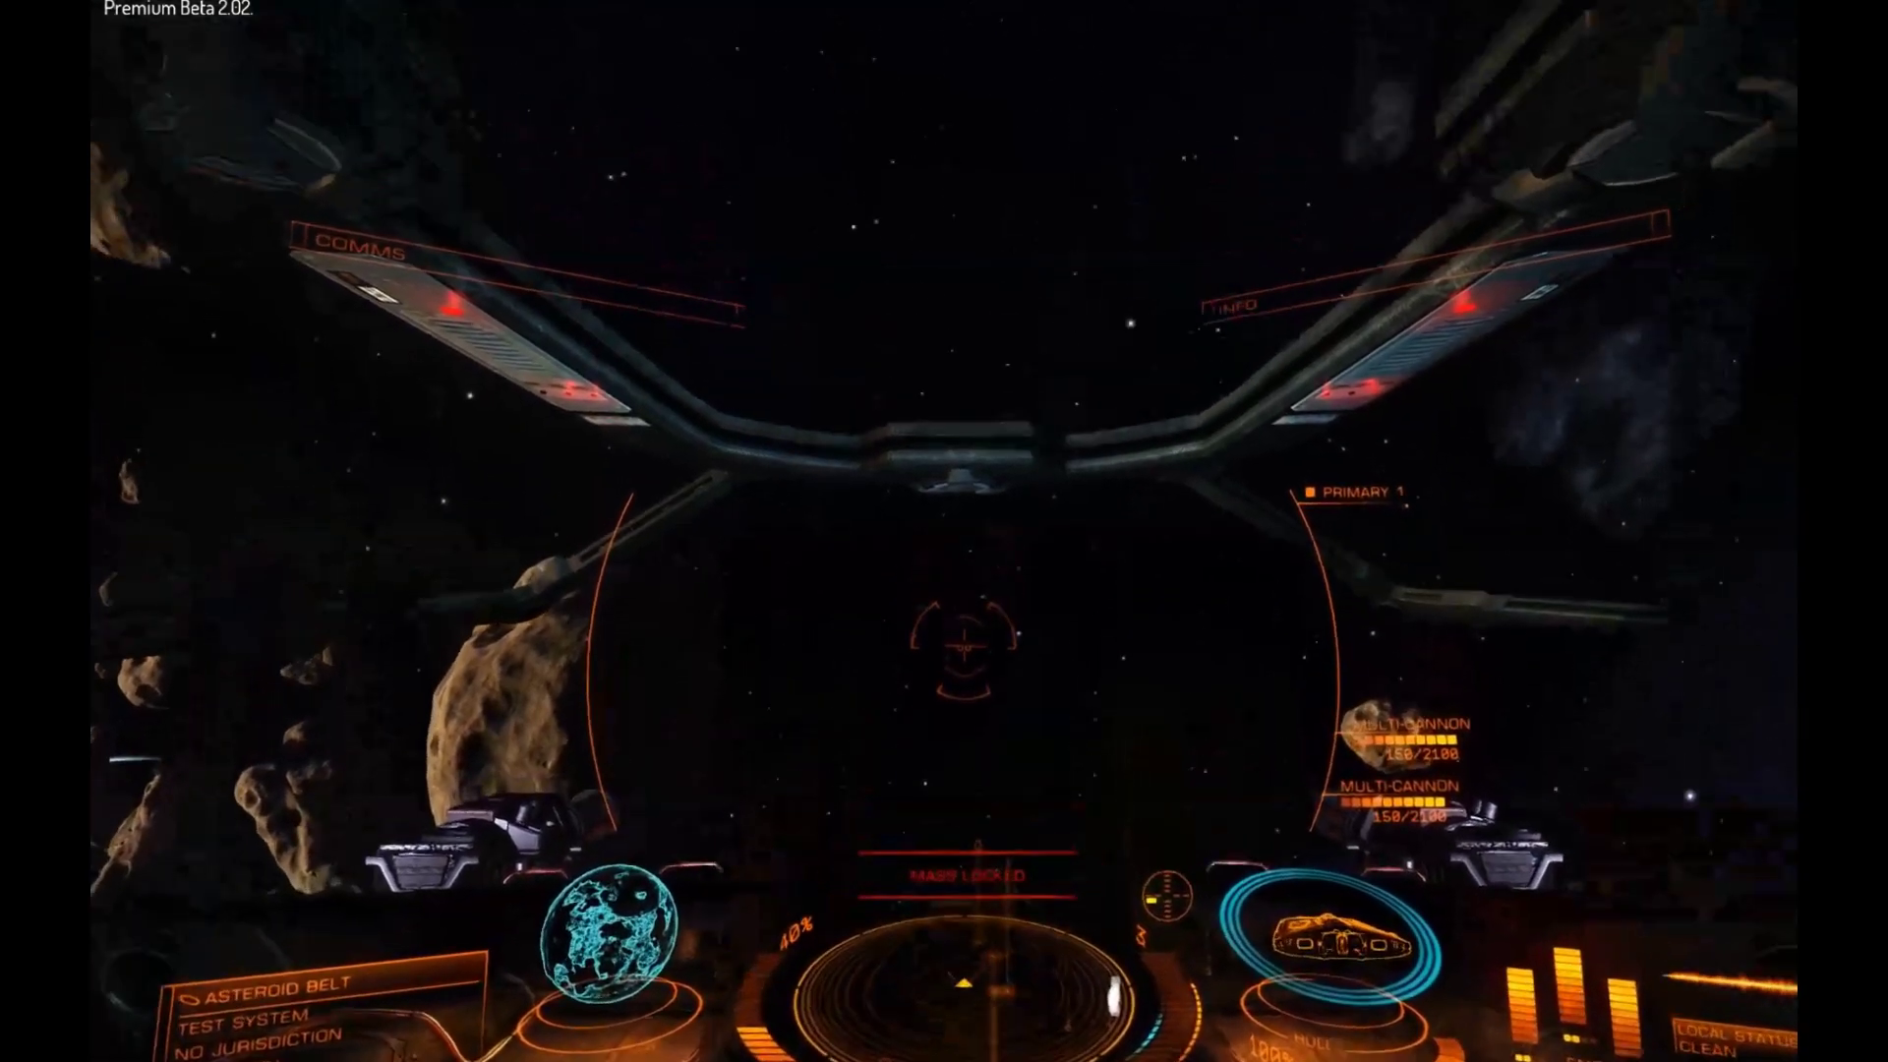